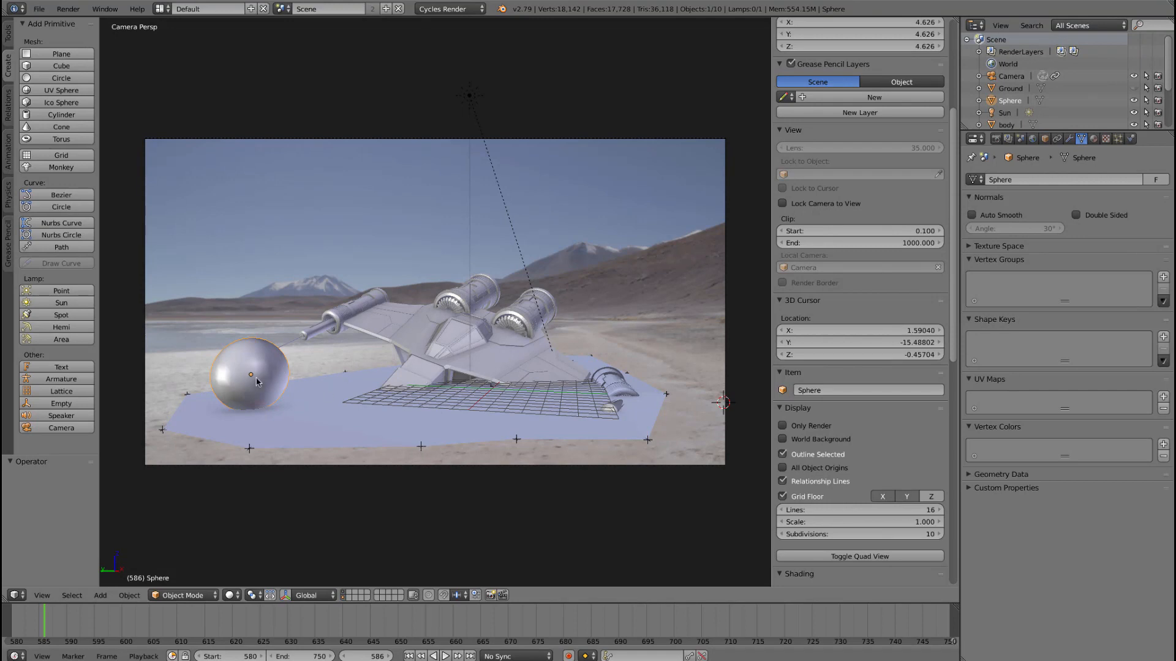
# - Hide the sphere and switch the ground-tracked mesh to Sculpt Mode
pyautogui.press('h')
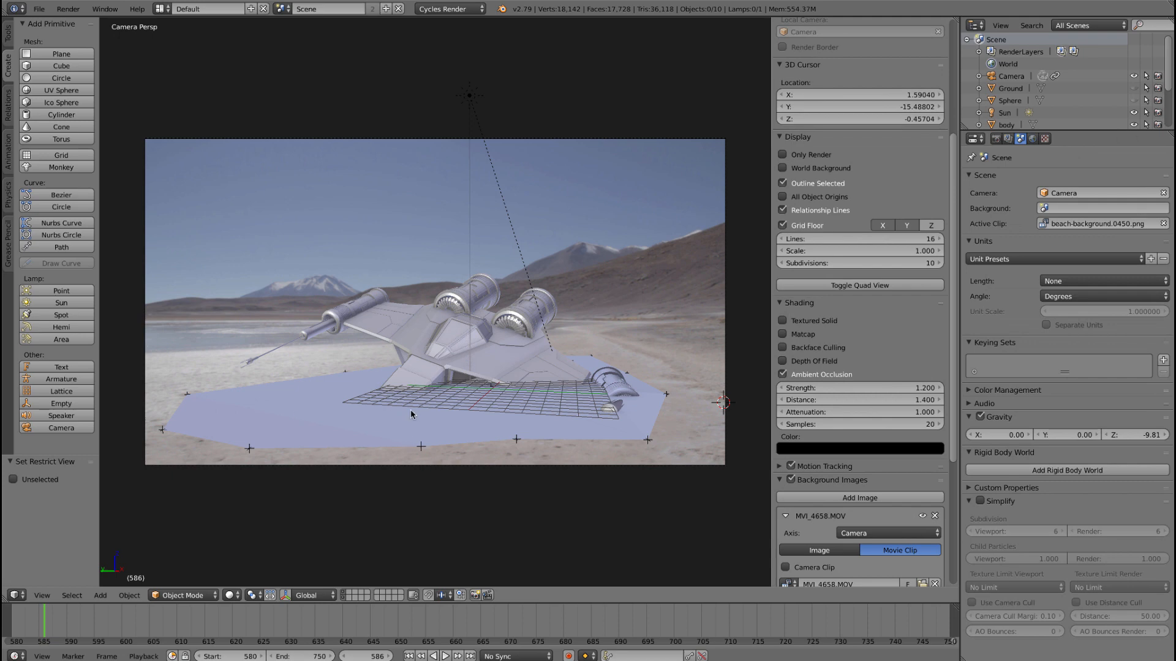
pyautogui.rightClick(325, 426)
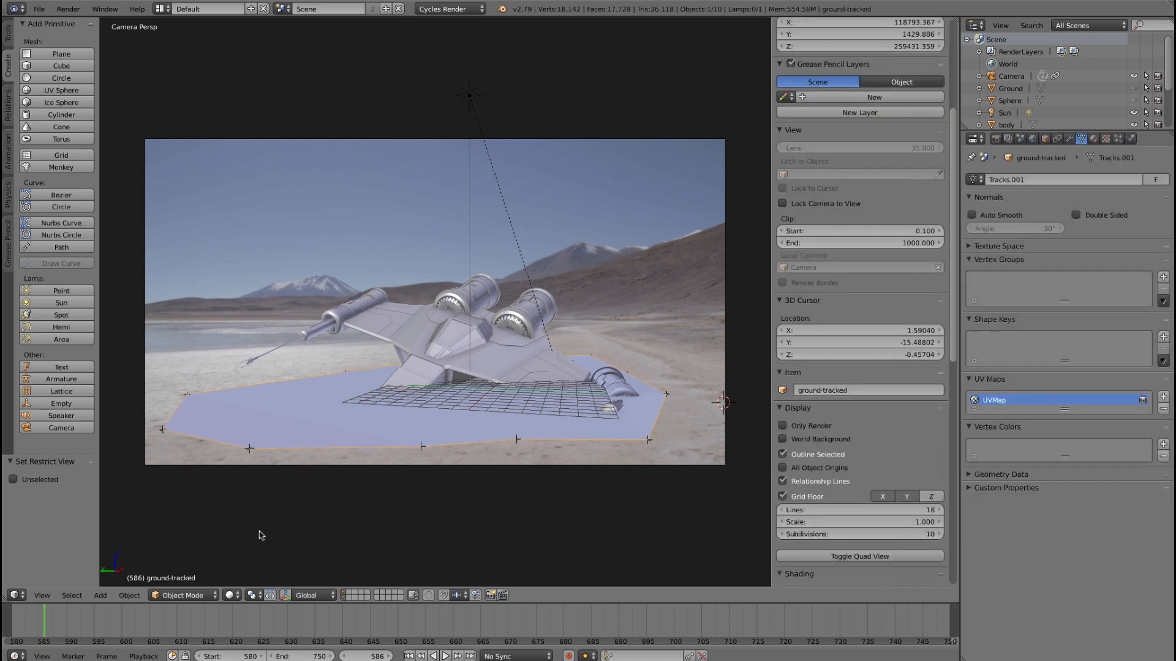
pyautogui.click(191, 596)
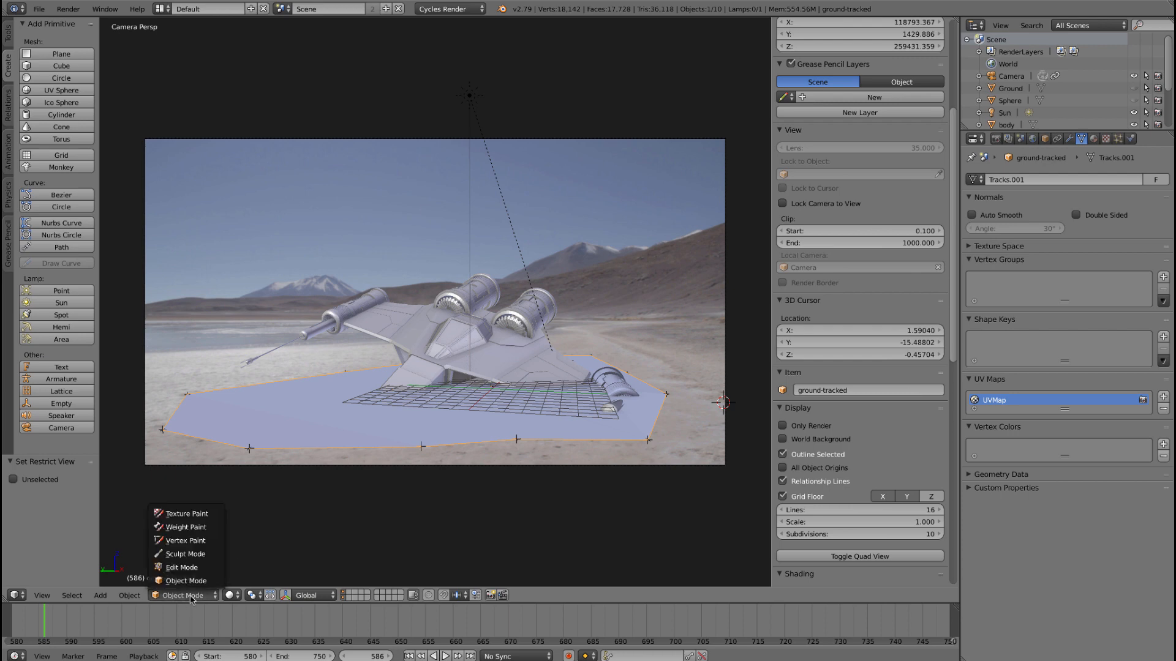
pyautogui.click(190, 554)
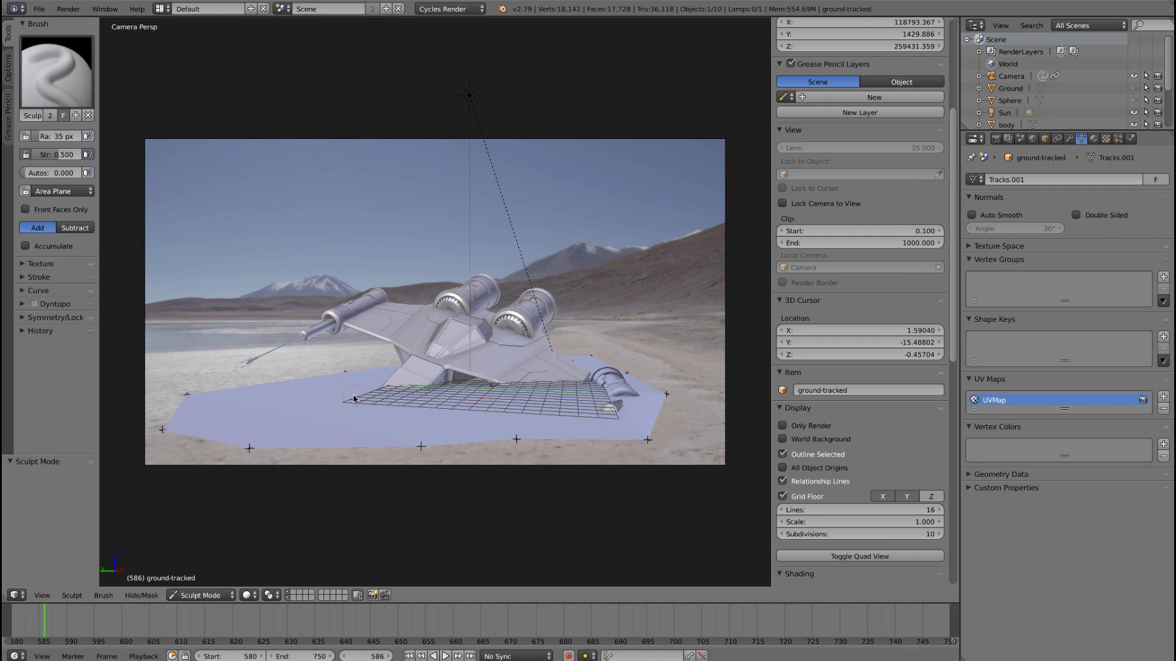
# - Check the ground mesh in wireframe display and enable Dyntopo for it, accepting the loss of its vertex data
pyautogui.press('z')
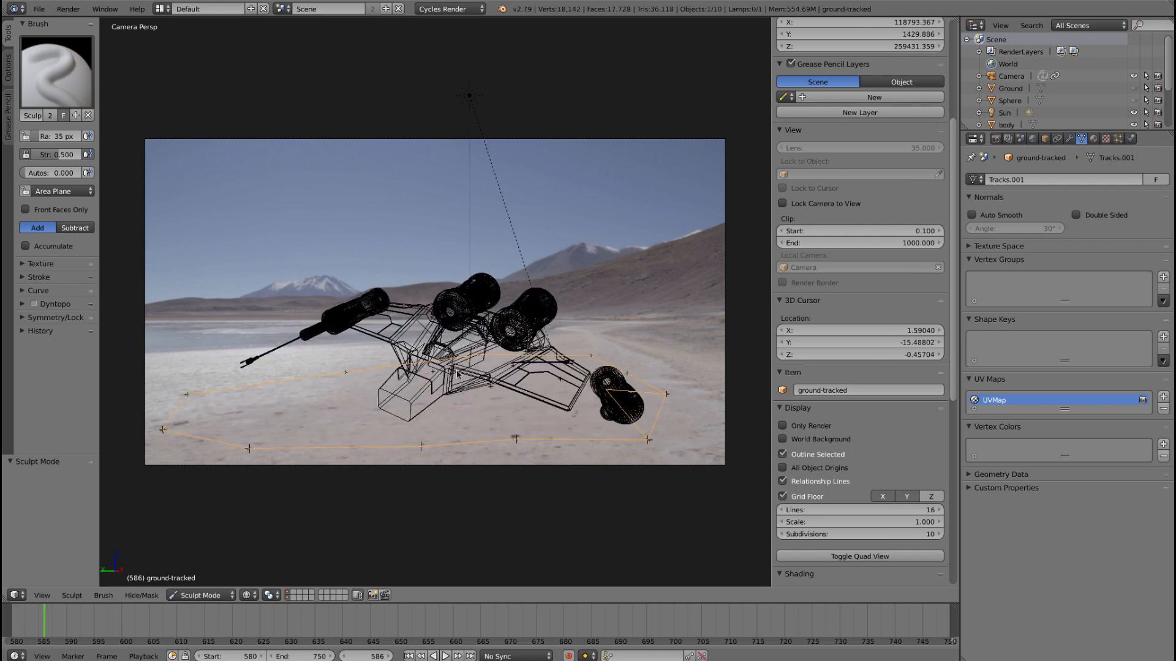
pyautogui.press('z')
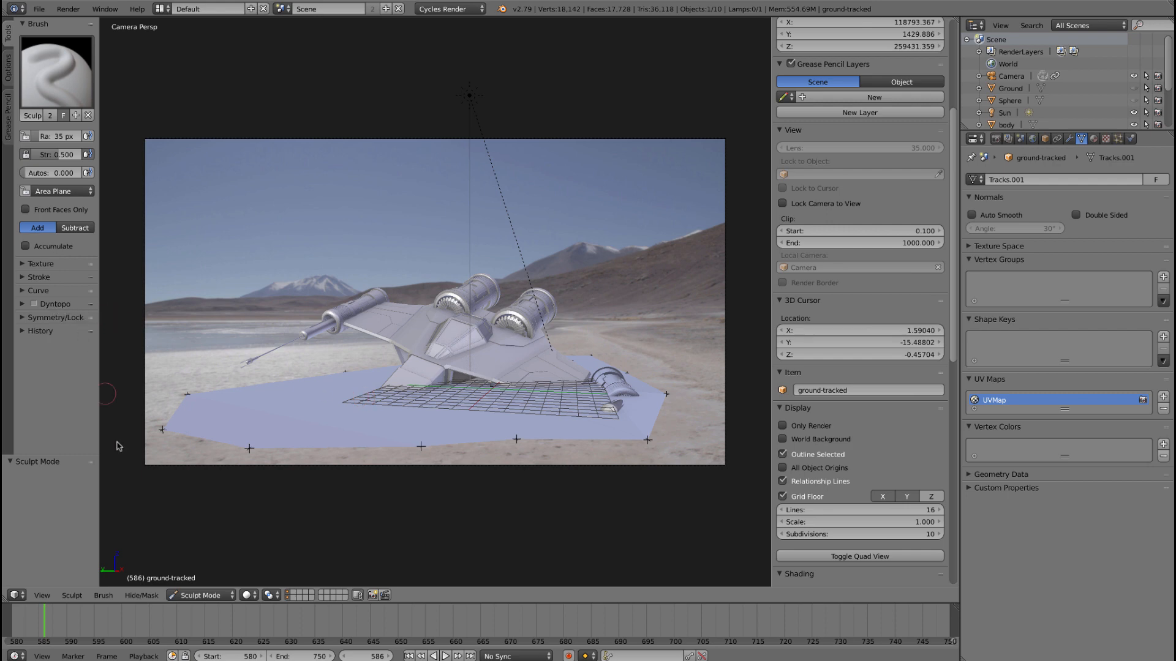
pyautogui.moveTo(99, 512); pyautogui.dragTo(138, 510)
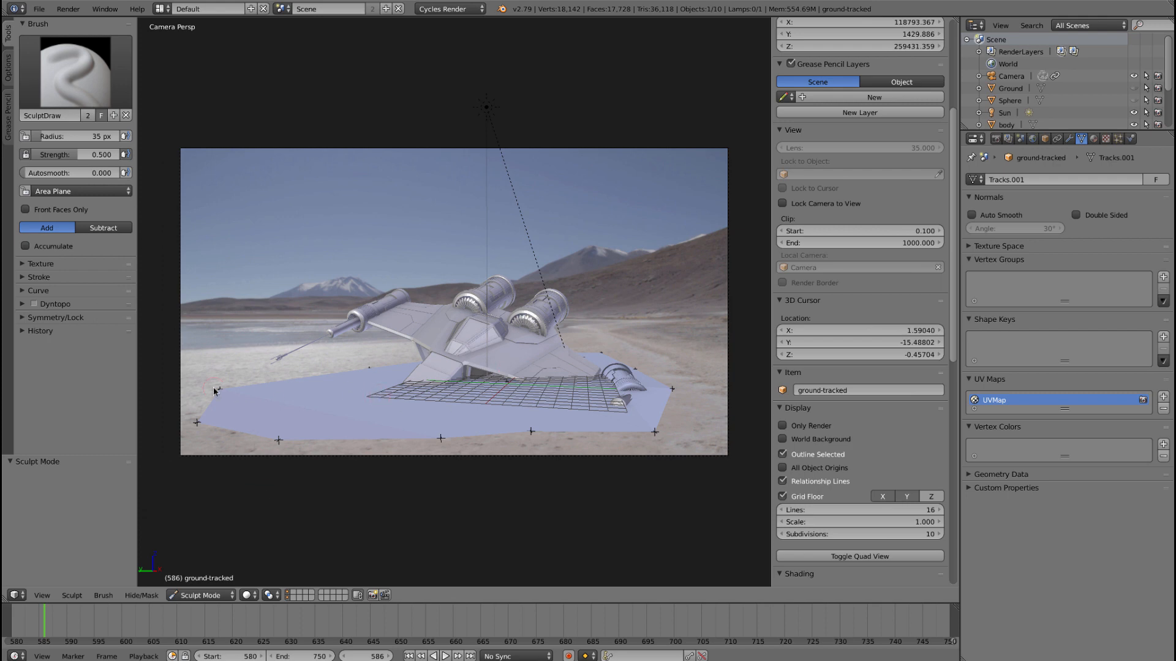
pyautogui.click(34, 305)
pyautogui.click(40, 306)
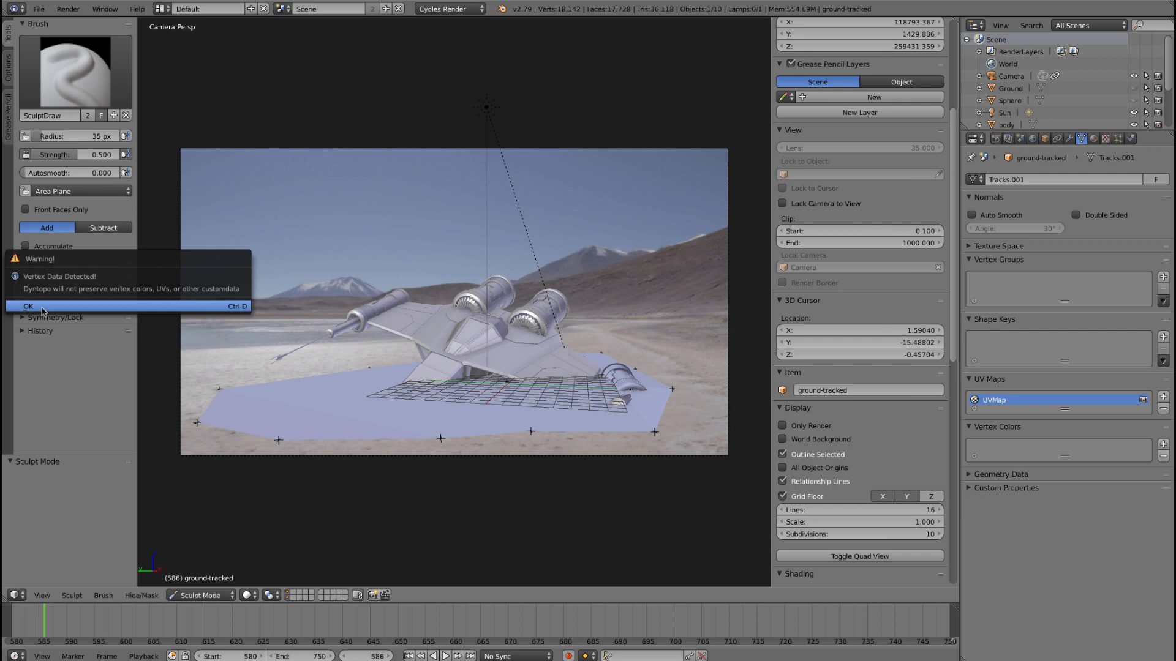
pyautogui.click(42, 309)
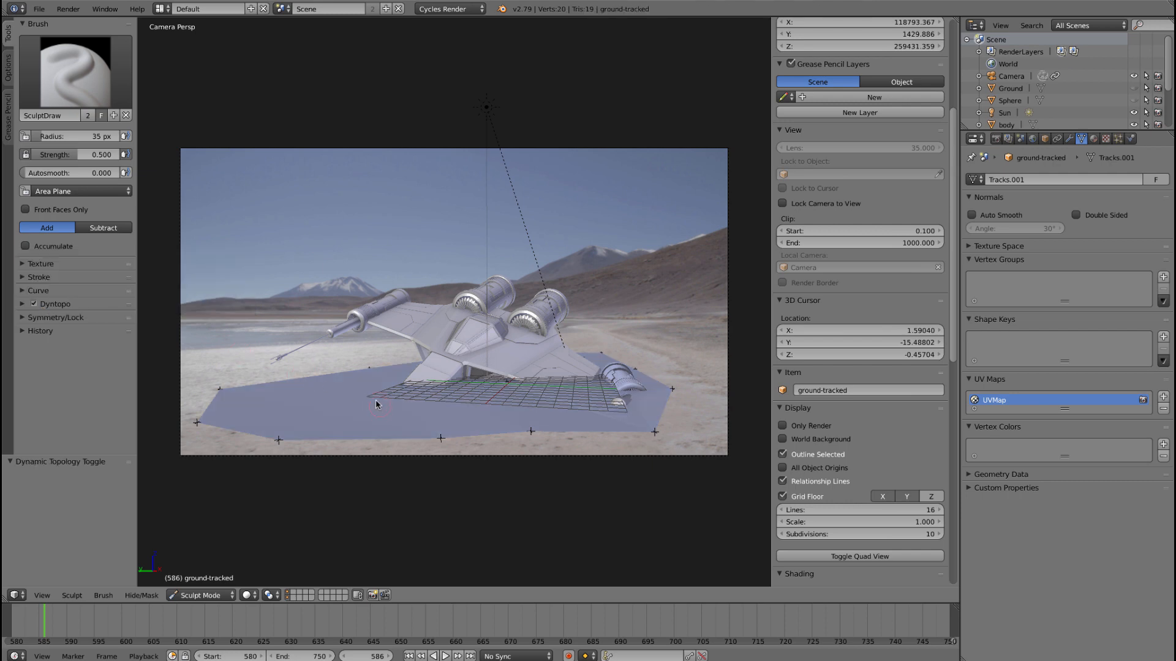
# - Try SculptDraw strokes on the ground in front of the ship, review the symmetry settings, and undo the strokes
pyautogui.moveTo(358, 399)
pyautogui.mouseDown()
pyautogui.moveTo(407, 394)
pyautogui.moveTo(368, 395)
pyautogui.moveTo(401, 409)
pyautogui.moveTo(346, 392)
pyautogui.moveTo(373, 418)
pyautogui.moveTo(441, 398)
pyautogui.moveTo(378, 402)
pyautogui.moveTo(384, 425)
pyautogui.moveTo(408, 415)
pyautogui.mouseUp()
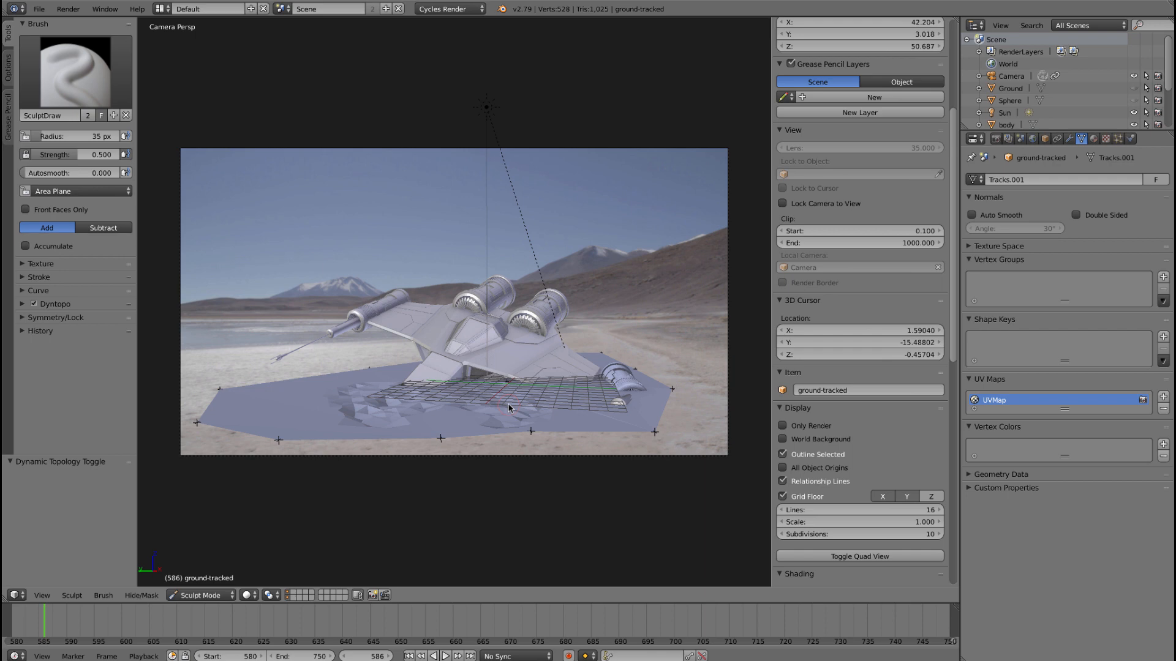
pyautogui.hotkey('ctrl', 'z')
pyautogui.hotkey('ctrl', 'z')
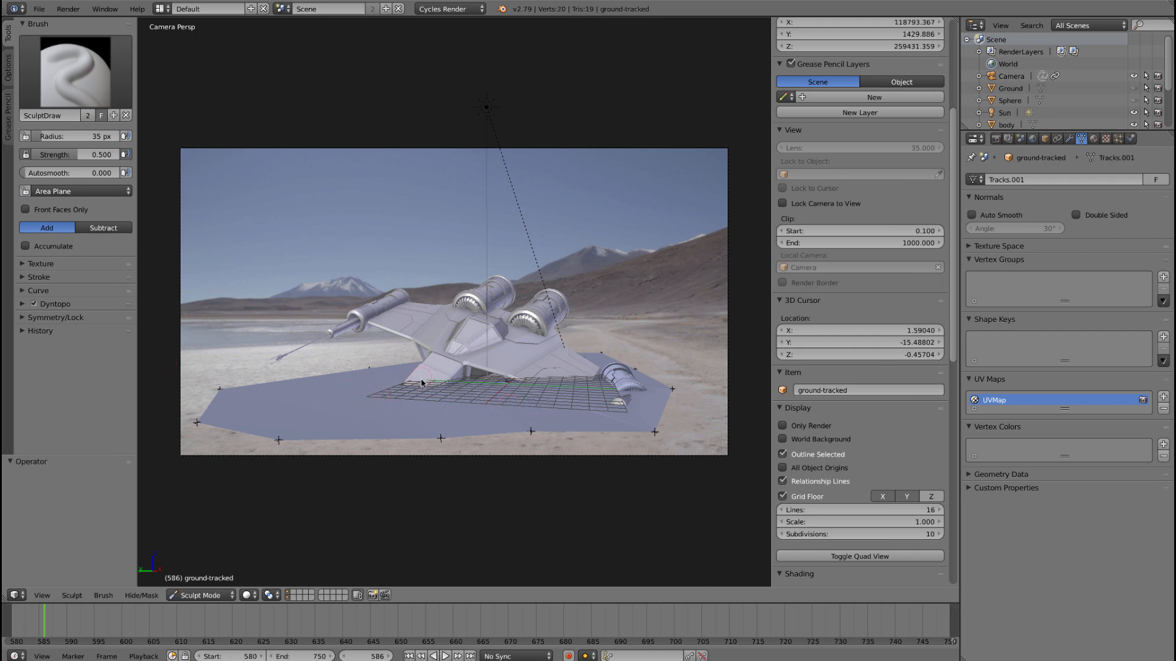
pyautogui.click(36, 320)
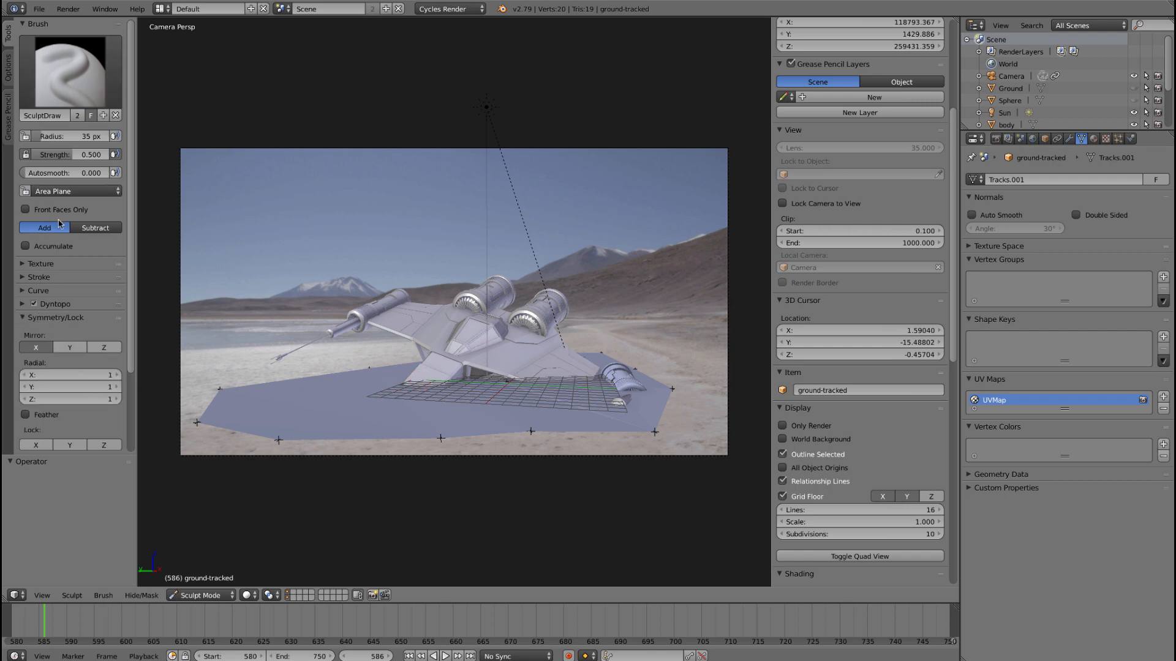
pyautogui.moveTo(136, 286); pyautogui.dragTo(167, 286)
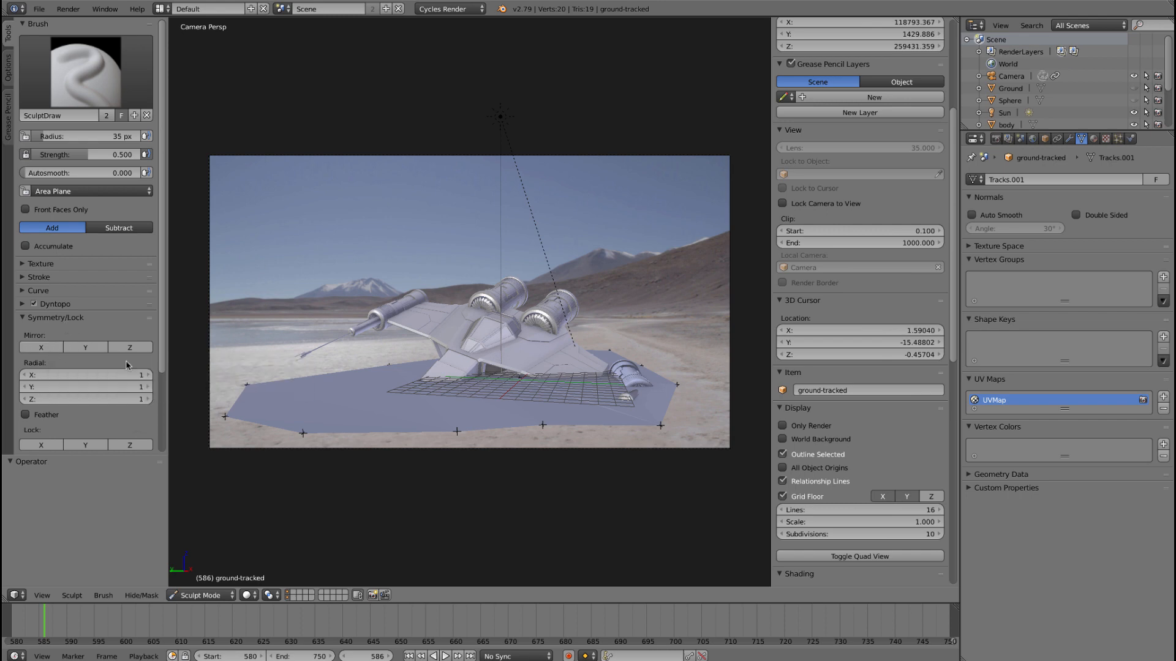
pyautogui.moveTo(456, 403)
pyautogui.mouseDown()
pyautogui.moveTo(503, 398)
pyautogui.moveTo(493, 410)
pyautogui.moveTo(414, 401)
pyautogui.moveTo(444, 415)
pyautogui.mouseUp()
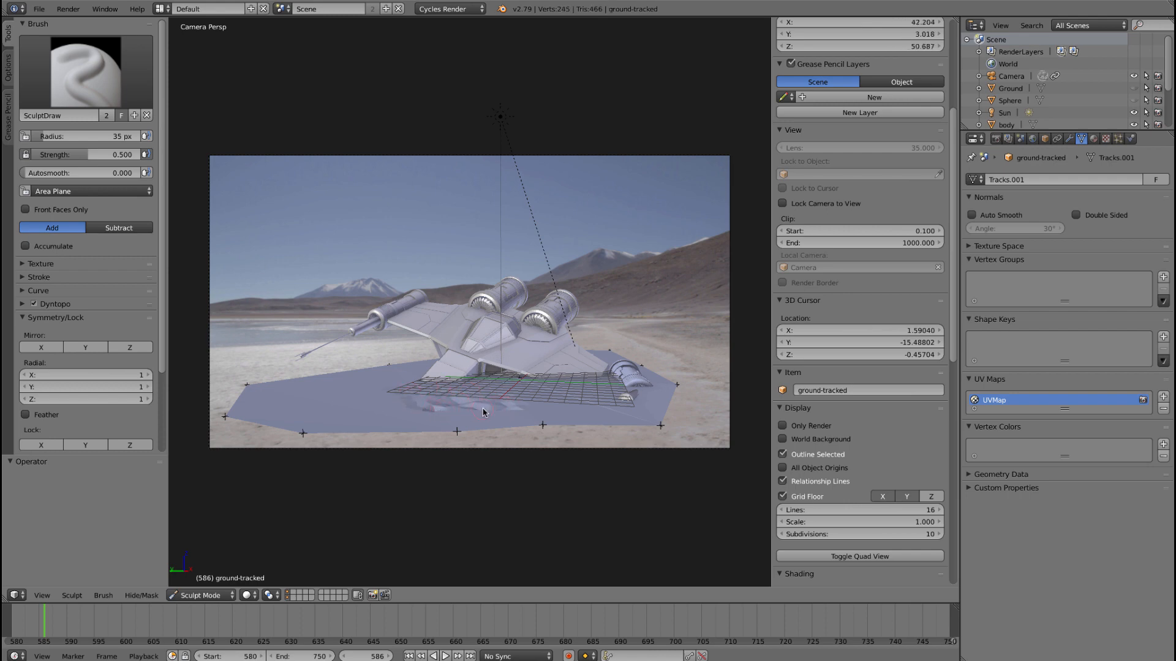
pyautogui.hotkey('ctrl', 'z')
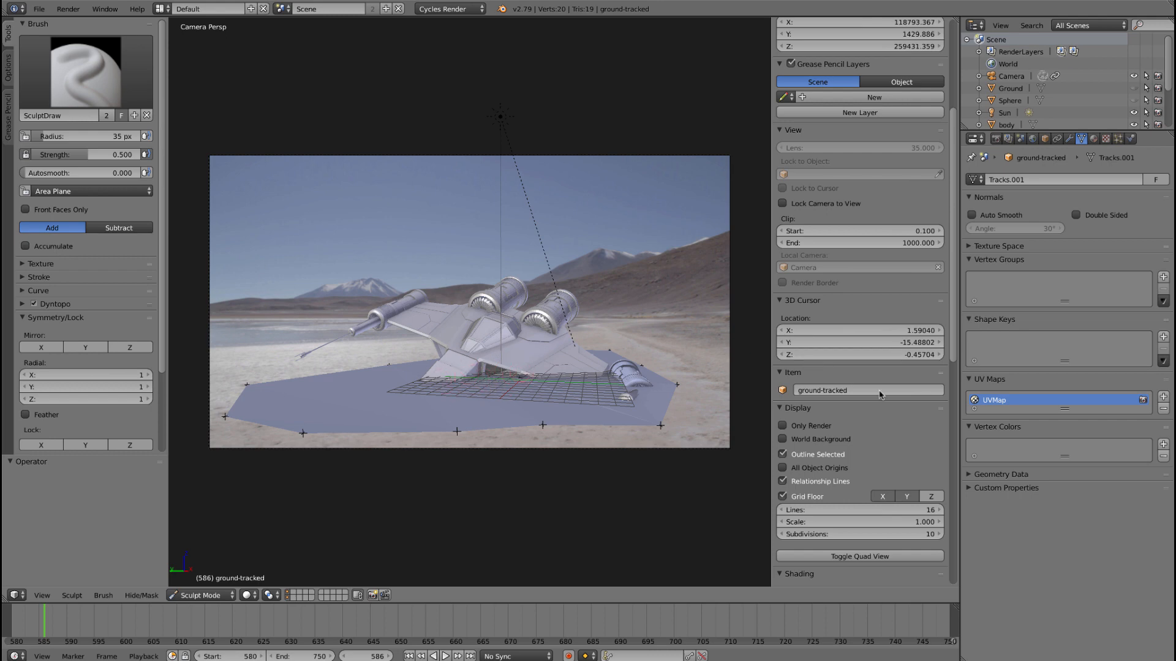
# - Limit the viewport display to Only Render and toggle Dyntopo off and back on for the ground mesh
pyautogui.click(813, 431)
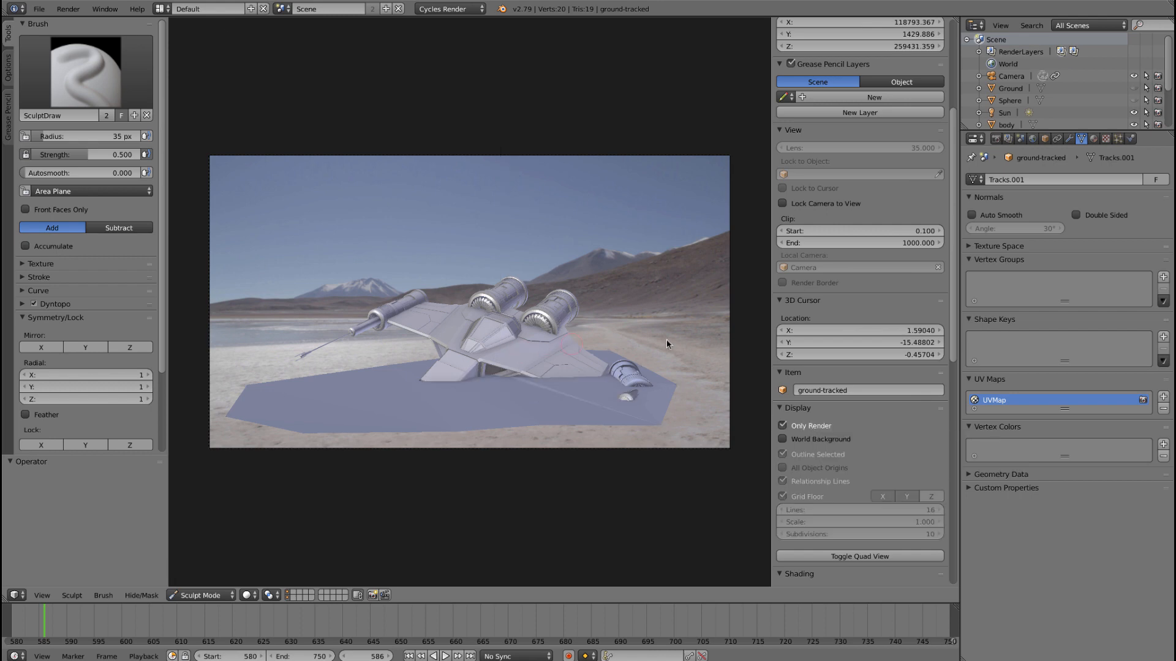
pyautogui.scroll(-7, 898, 379)
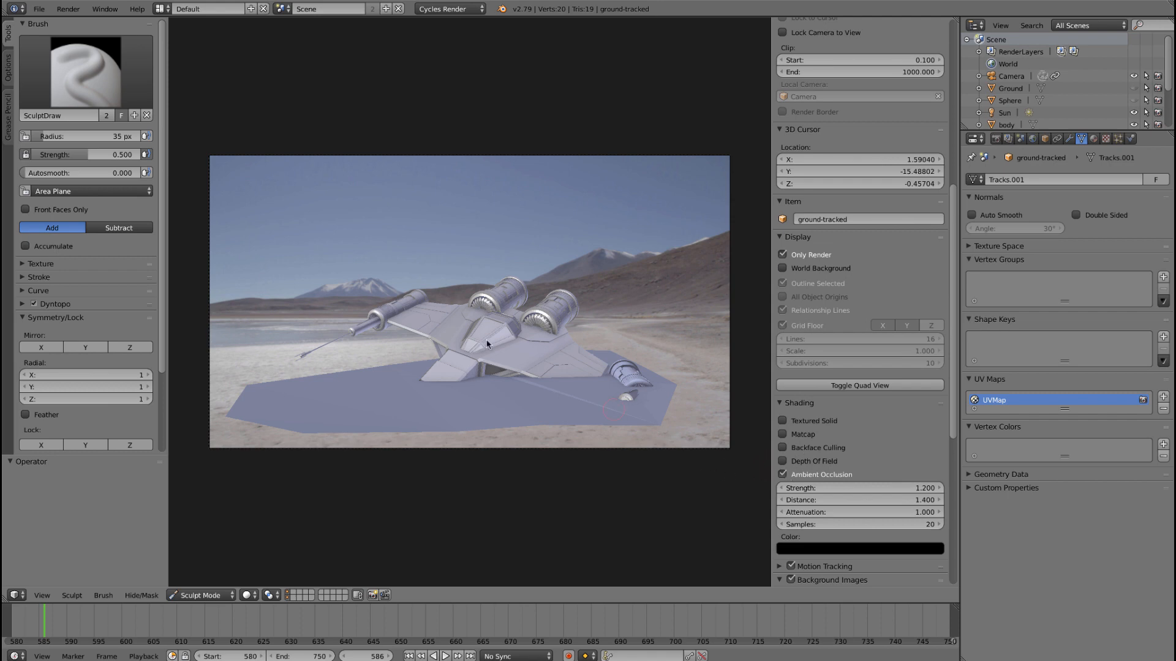
pyautogui.hotkey('ctrl', 'd')
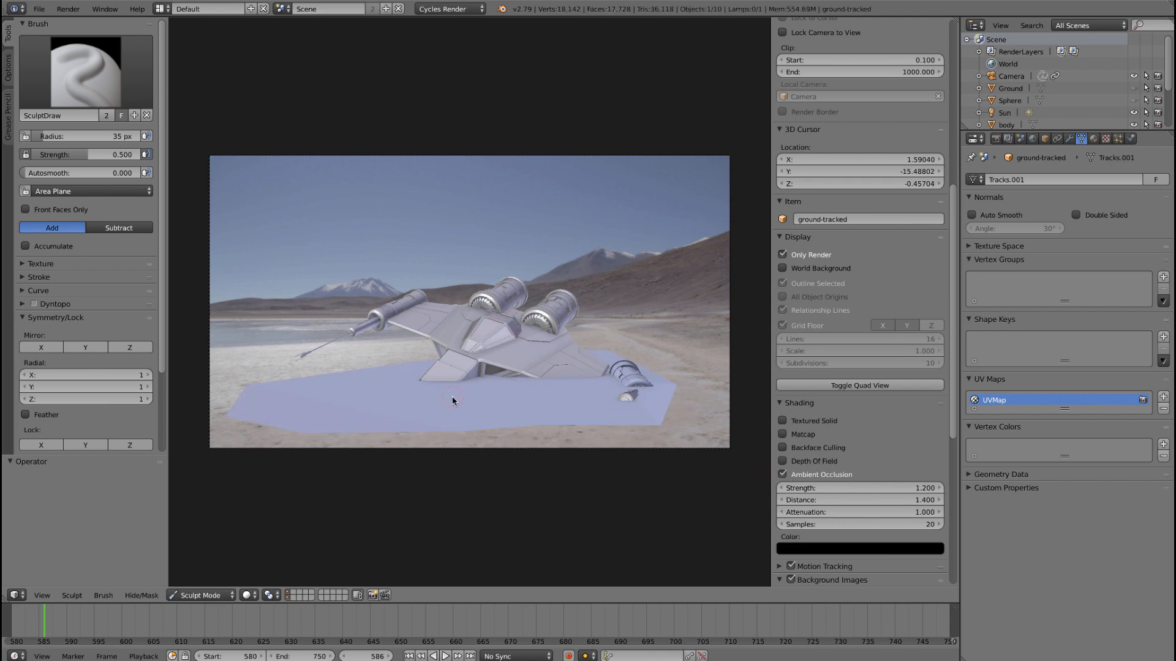
pyautogui.scroll(-1, 158, 293)
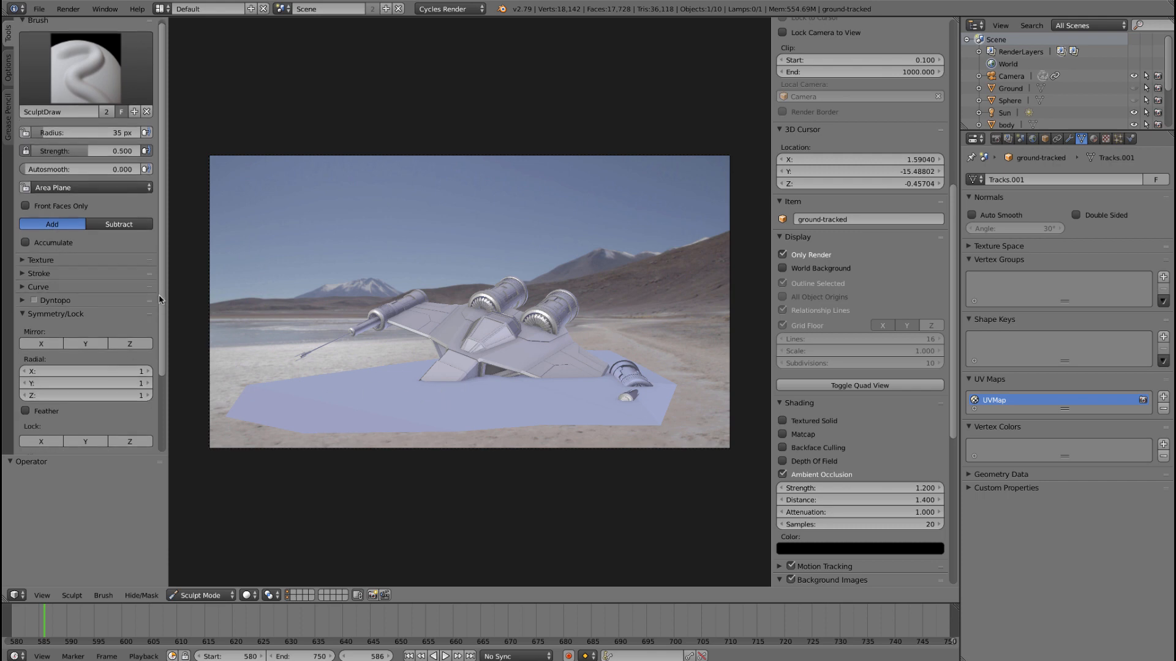
pyautogui.click(35, 303)
pyautogui.click(37, 302)
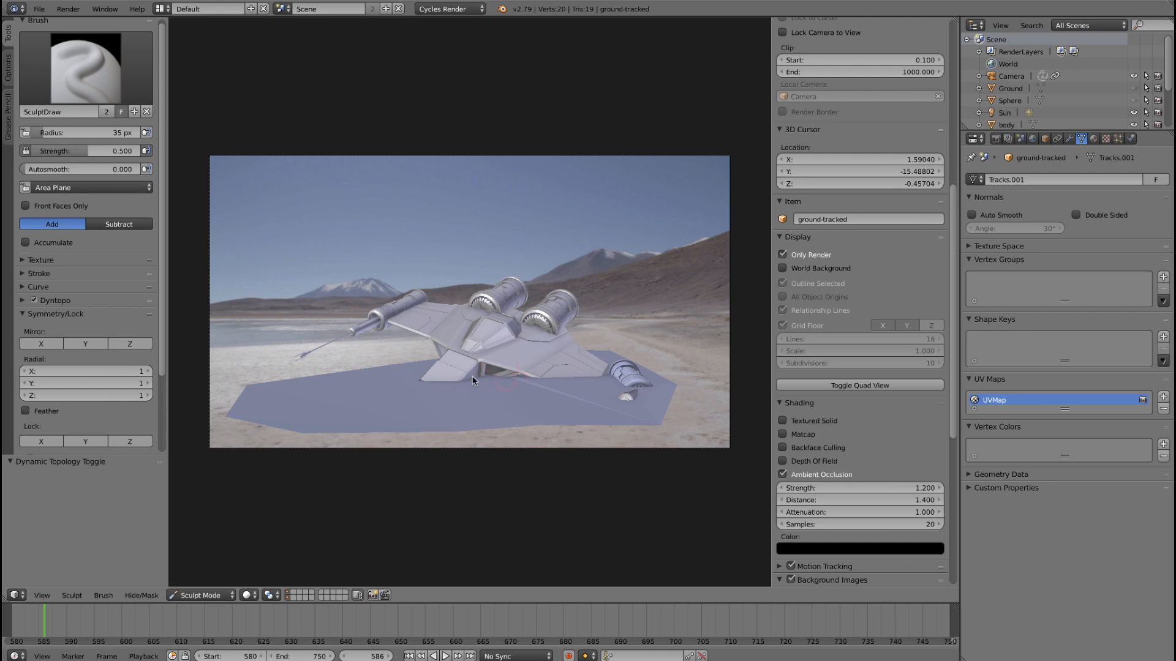
# - Enable Smooth Shading for Dyntopo while testing a SculptDraw stroke on the ground, and undo the stroke
pyautogui.moveTo(493, 389)
pyautogui.mouseDown()
pyautogui.moveTo(420, 391)
pyautogui.moveTo(445, 398)
pyautogui.mouseUp()
pyautogui.moveTo(161, 265); pyautogui.dragTo(172, 349)
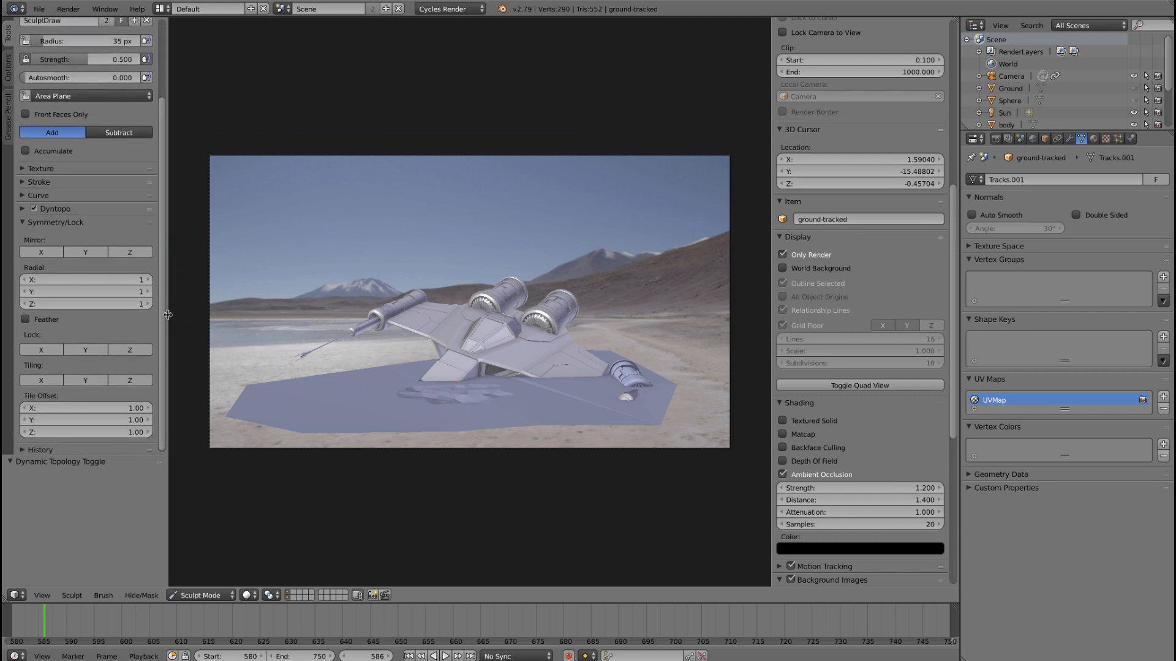
pyautogui.moveTo(162, 311)
pyautogui.mouseDown()
pyautogui.moveTo(162, 359)
pyautogui.moveTo(160, 229)
pyautogui.moveTo(156, 282)
pyautogui.mouseUp()
pyautogui.click(78, 256)
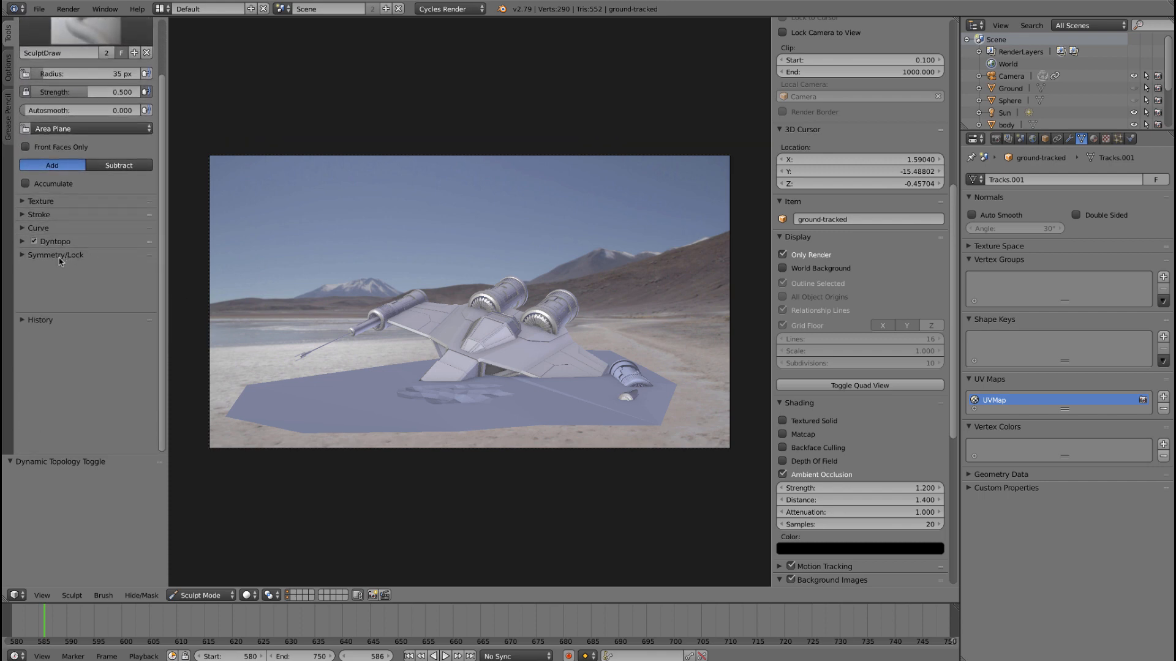
pyautogui.click(21, 243)
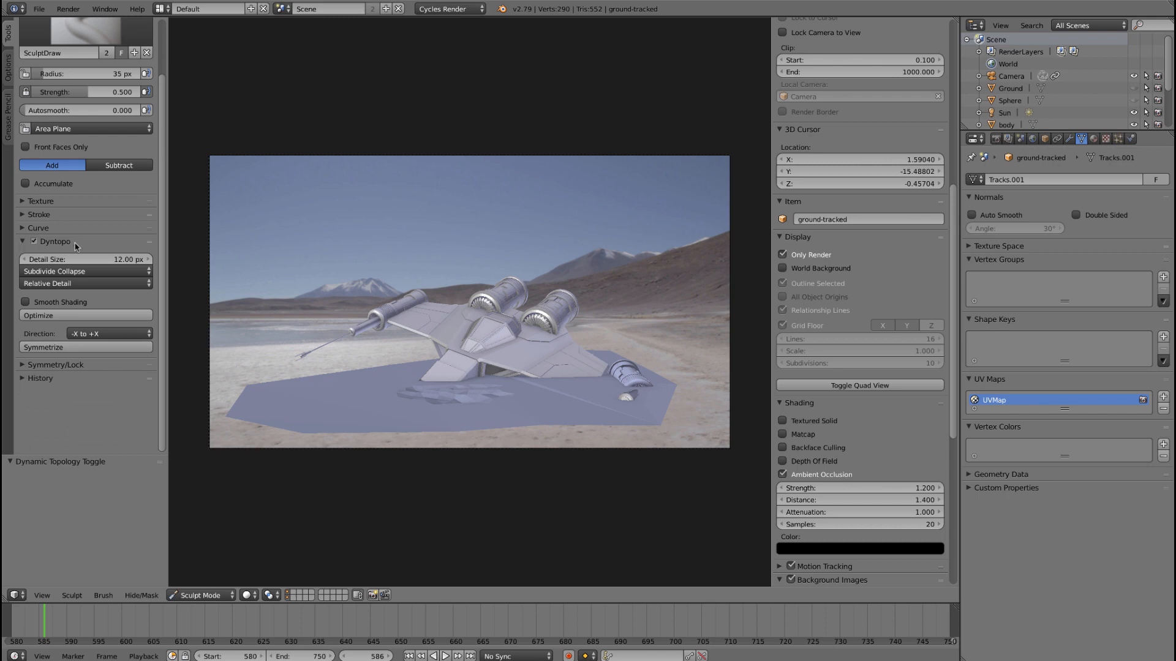
pyautogui.click(71, 303)
pyautogui.hotkey('ctrl', 'z')
pyautogui.hotkey('ctrl', 'z')
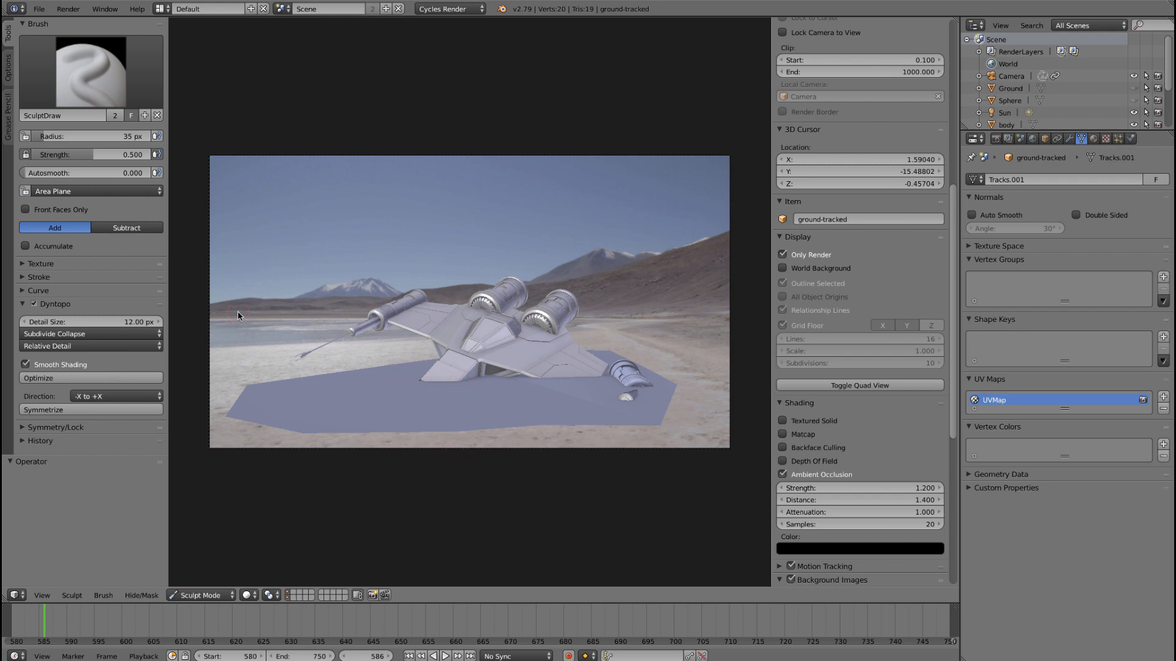
# - Switch the ground-tracked mesh to Edit Mode and turn on the display of its face normals
pyautogui.click(202, 595)
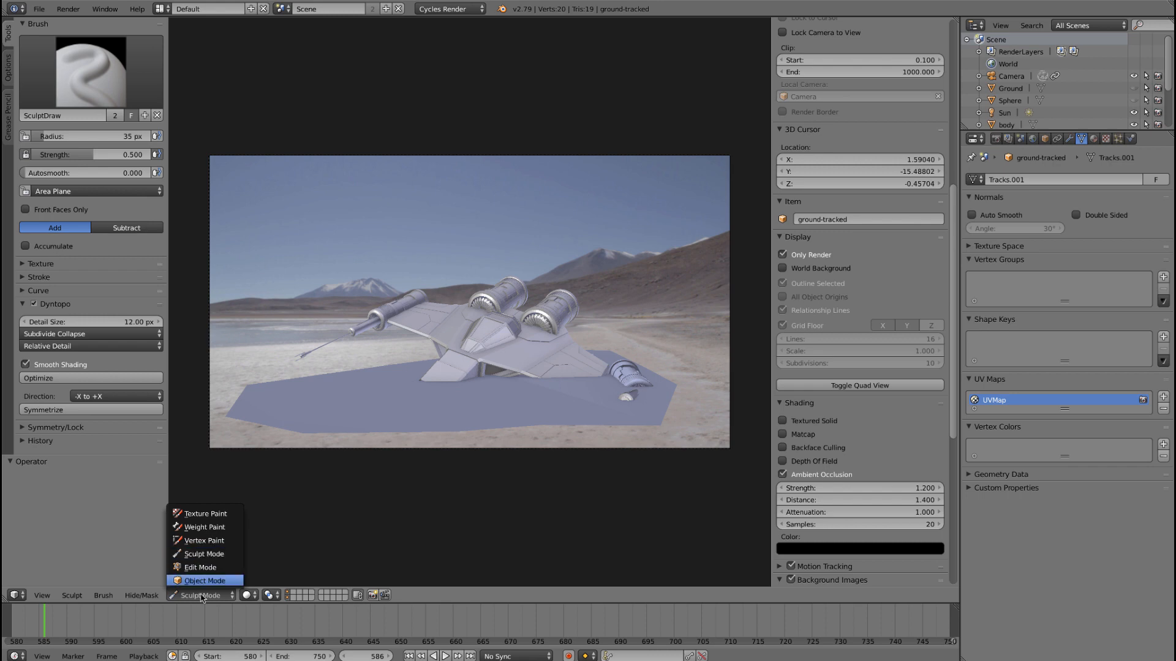
pyautogui.click(200, 568)
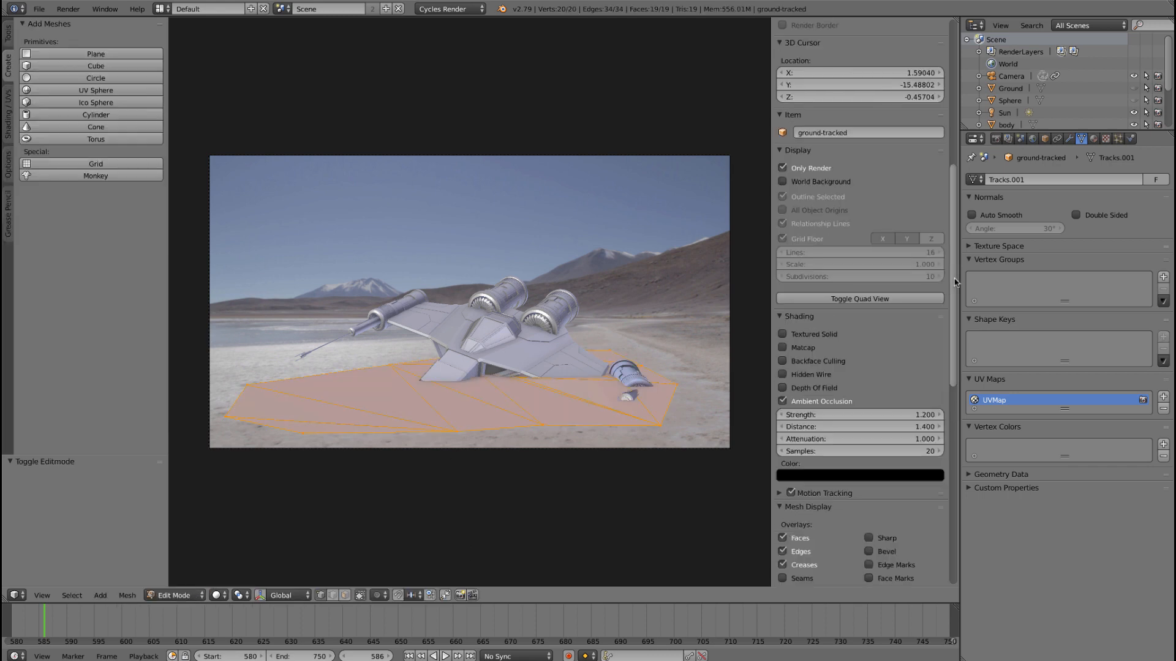
pyautogui.scroll(-10, 954, 282)
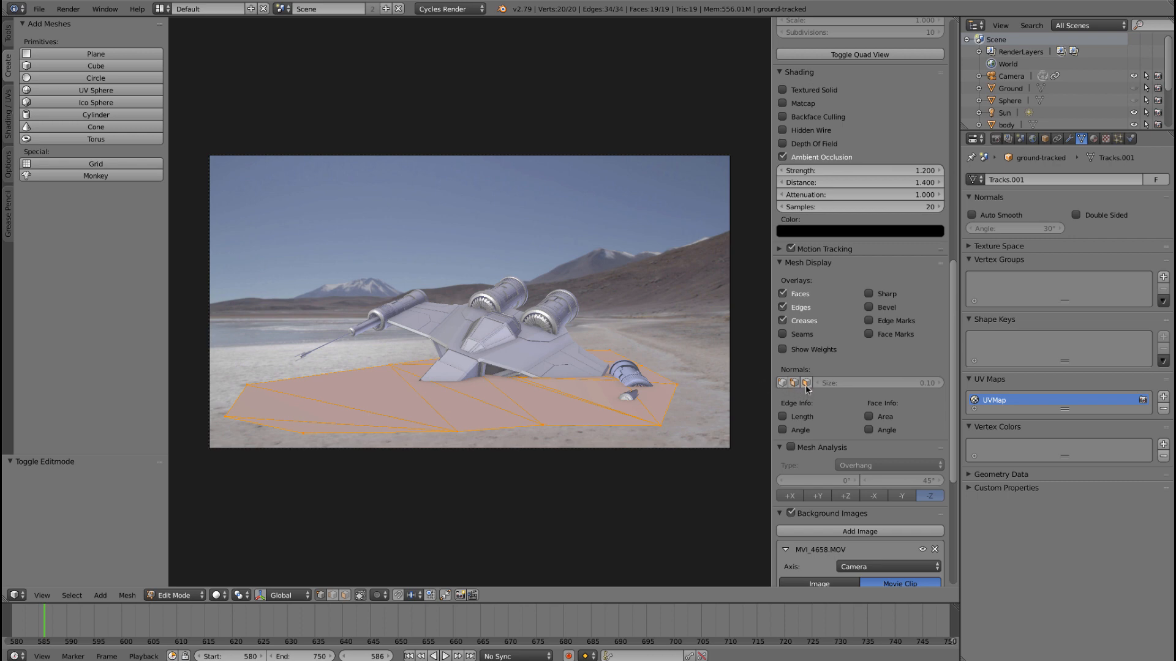
pyautogui.press('KP_0')
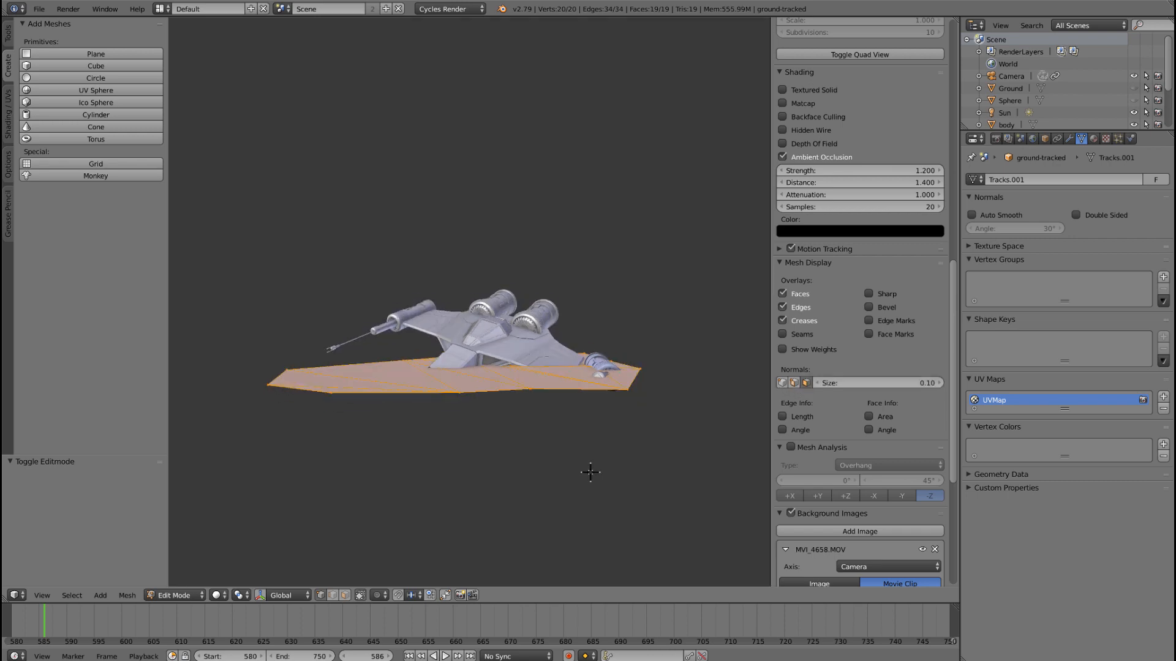
pyautogui.moveTo(590, 472); pyautogui.dragTo(604, 447, button='middle')
# - Turn off the Only Render display restriction so viewport overlays can be drawn
pyautogui.scroll(1, 840, 272)
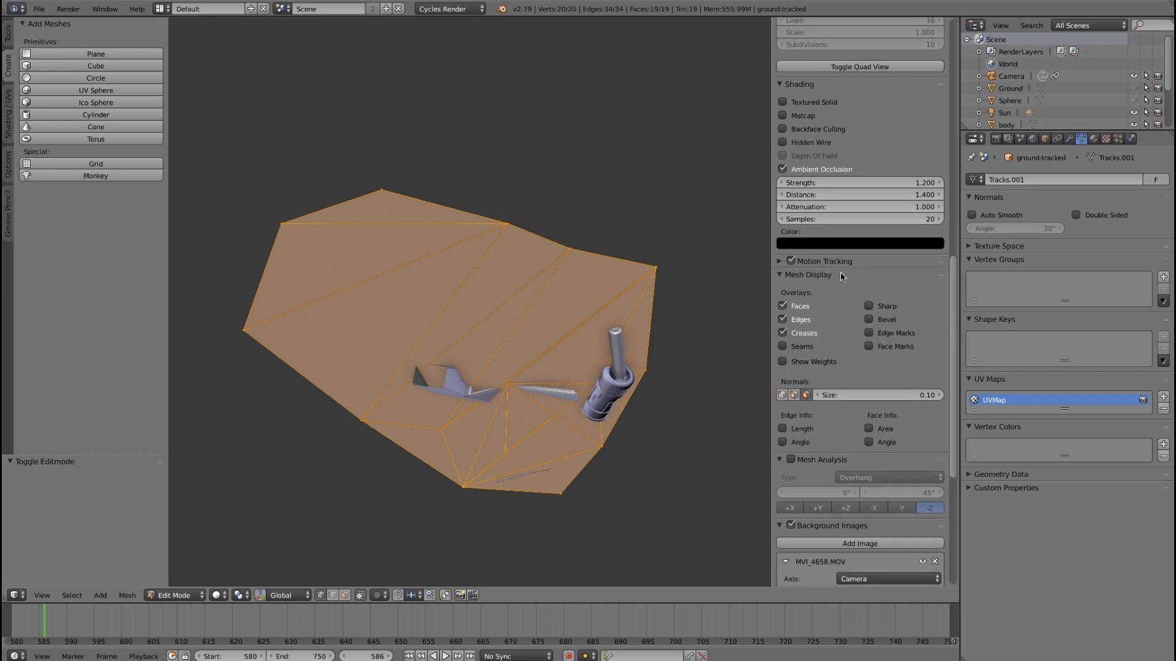
pyautogui.scroll(6, 840, 272)
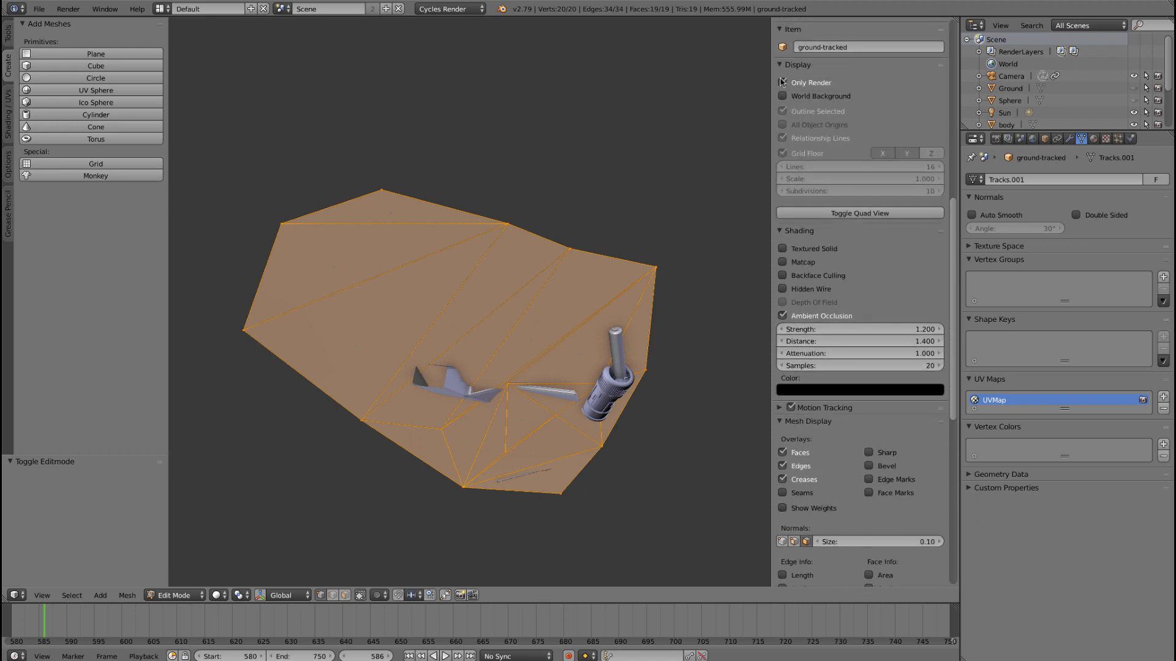
pyautogui.click(782, 82)
pyautogui.click(801, 86)
pyautogui.moveTo(677, 386)
pyautogui.mouseDown(button='middle')
pyautogui.moveTo(674, 402)
pyautogui.moveTo(670, 387)
pyautogui.mouseUp(button='middle')
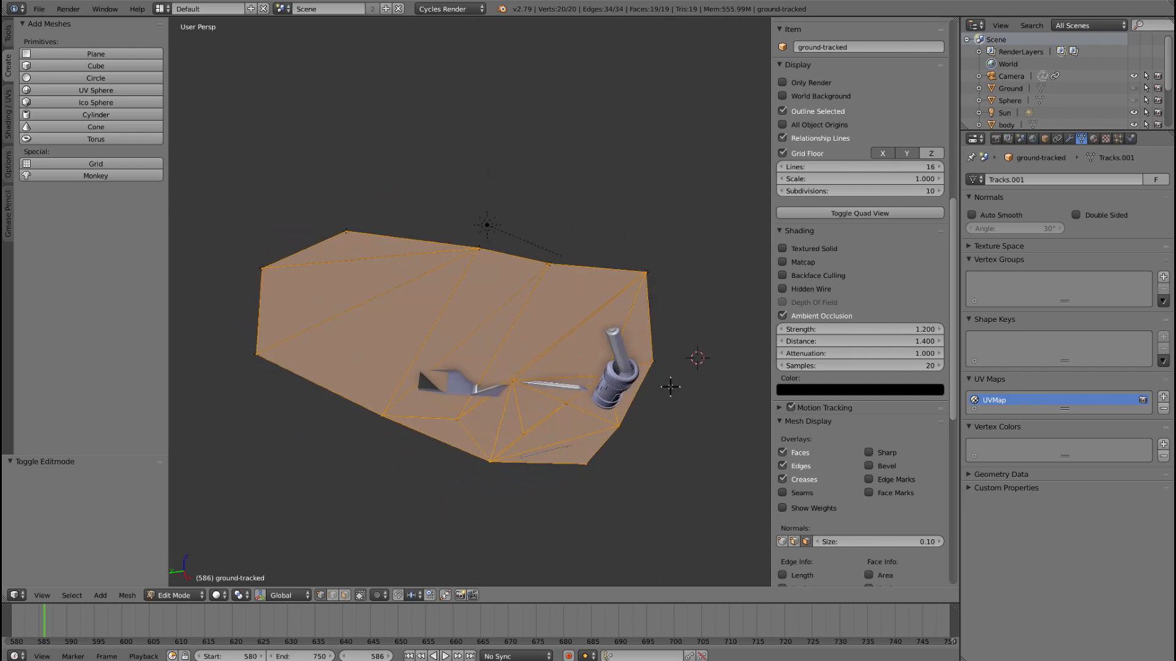
# - Set the displayed normals size to 4.90 and check which way the ground's face normals point
pyautogui.scroll(-3, 860, 448)
pyautogui.scroll(-2, 860, 447)
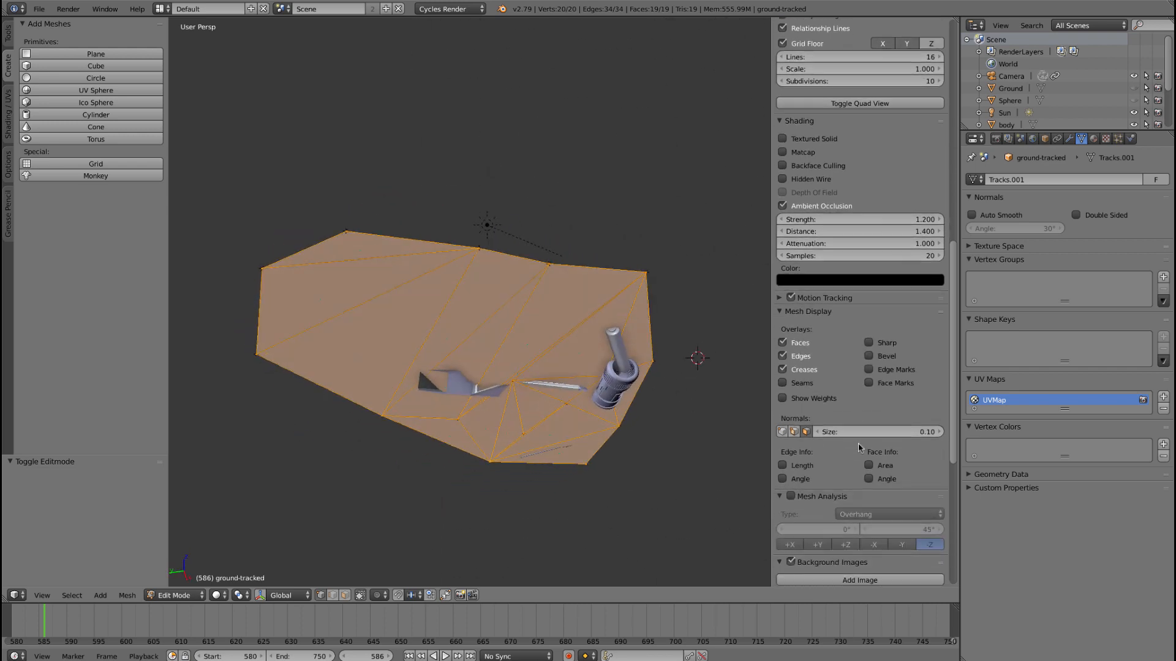
pyautogui.moveTo(824, 432)
pyautogui.mouseDown()
pyautogui.moveTo(882, 432)
pyautogui.moveTo(872, 437)
pyautogui.mouseUp()
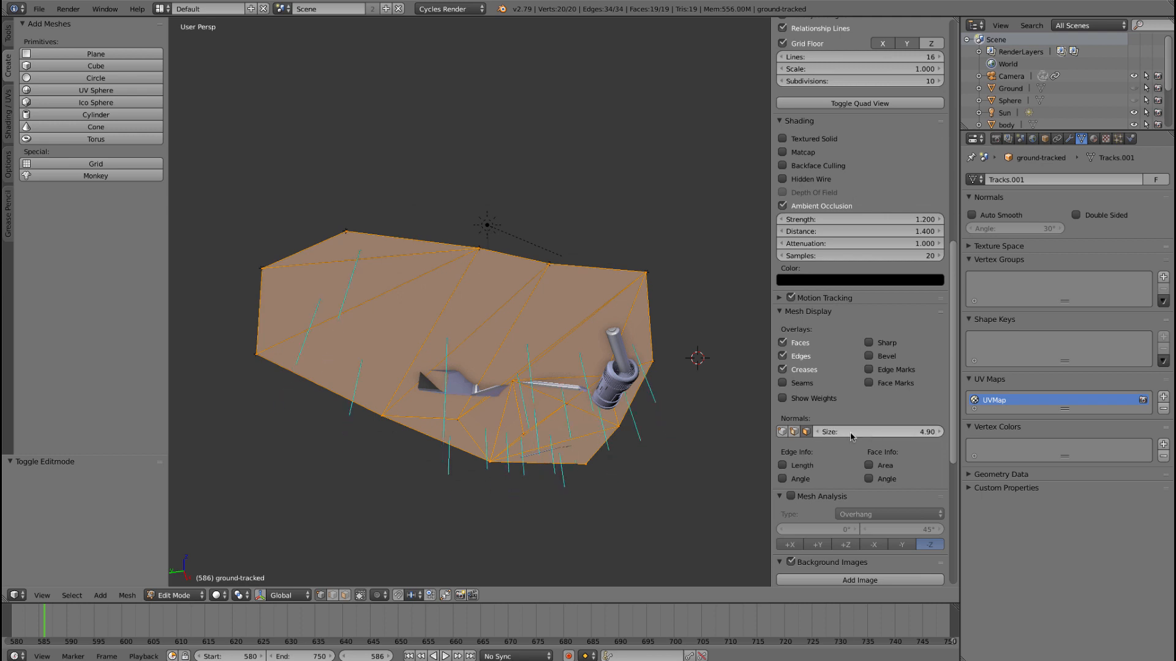
pyautogui.moveTo(695, 429); pyautogui.dragTo(590, 431, button='middle')
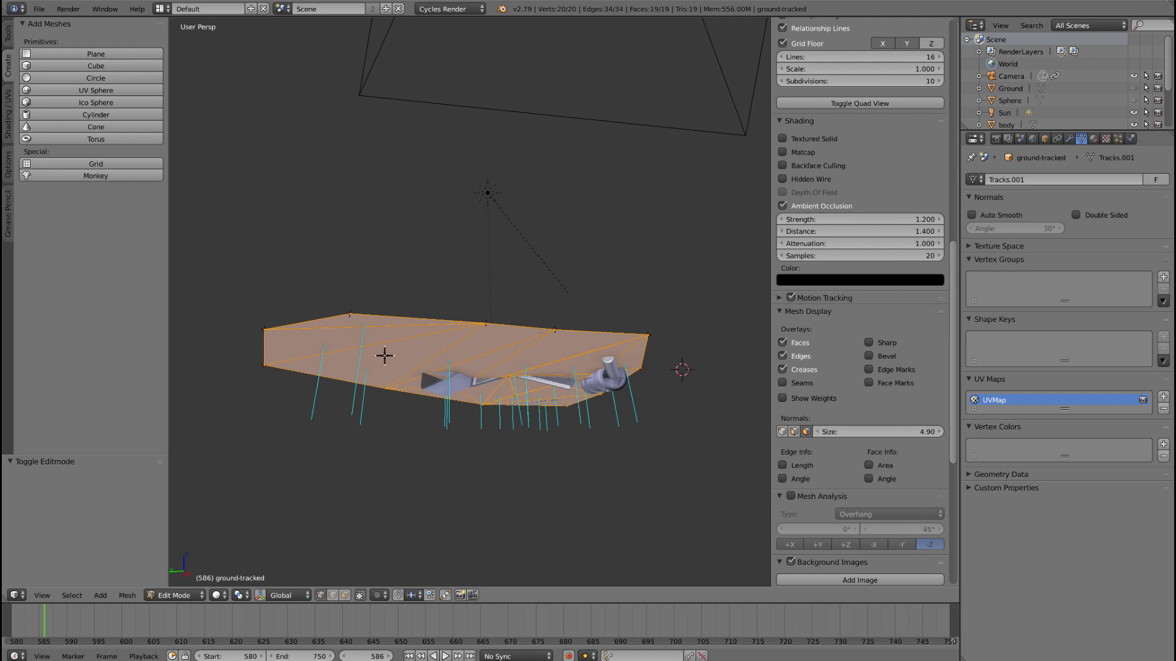
# - Flip the normals of the ground-tracked mesh so they point upward, and turn off the display of its face normals
pyautogui.click(128, 596)
pyautogui.moveTo(195, 399)
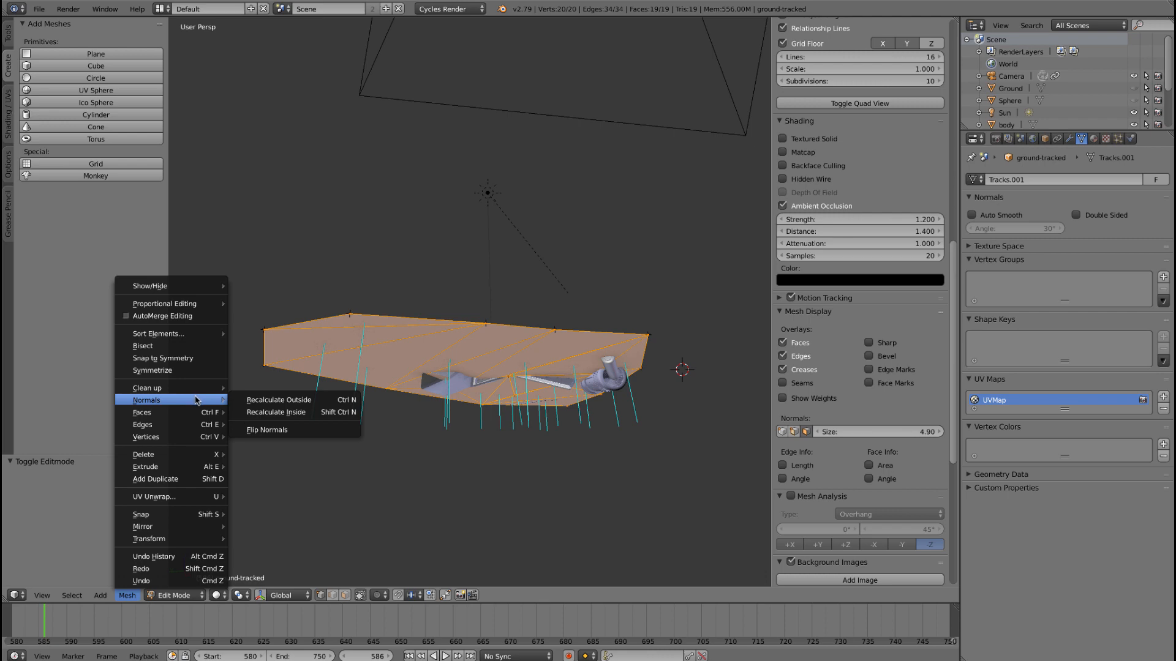
pyautogui.click(294, 430)
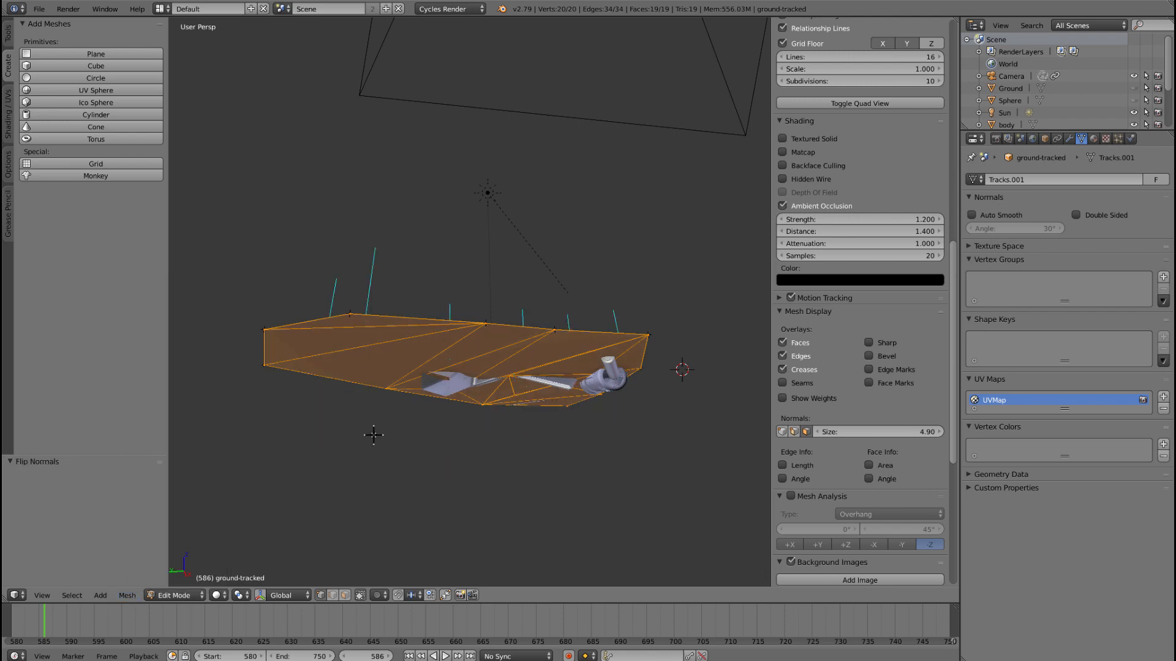
pyautogui.moveTo(373, 435)
pyautogui.mouseDown(button='middle')
pyautogui.moveTo(368, 472)
pyautogui.moveTo(376, 455)
pyautogui.mouseUp(button='middle')
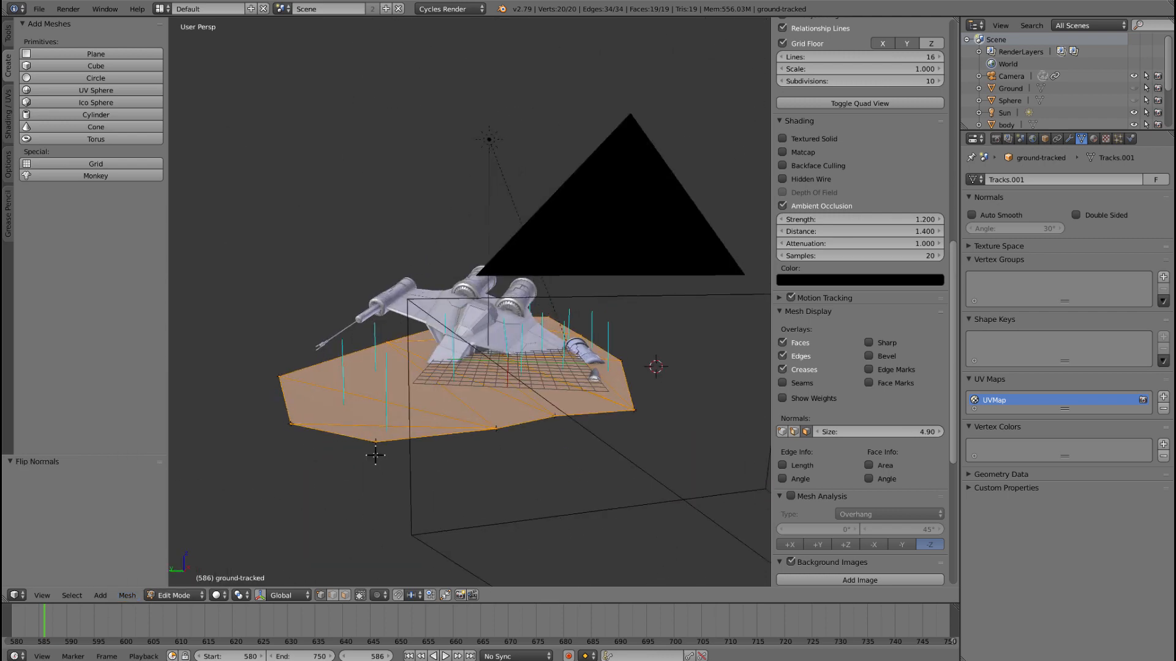
pyautogui.click(806, 432)
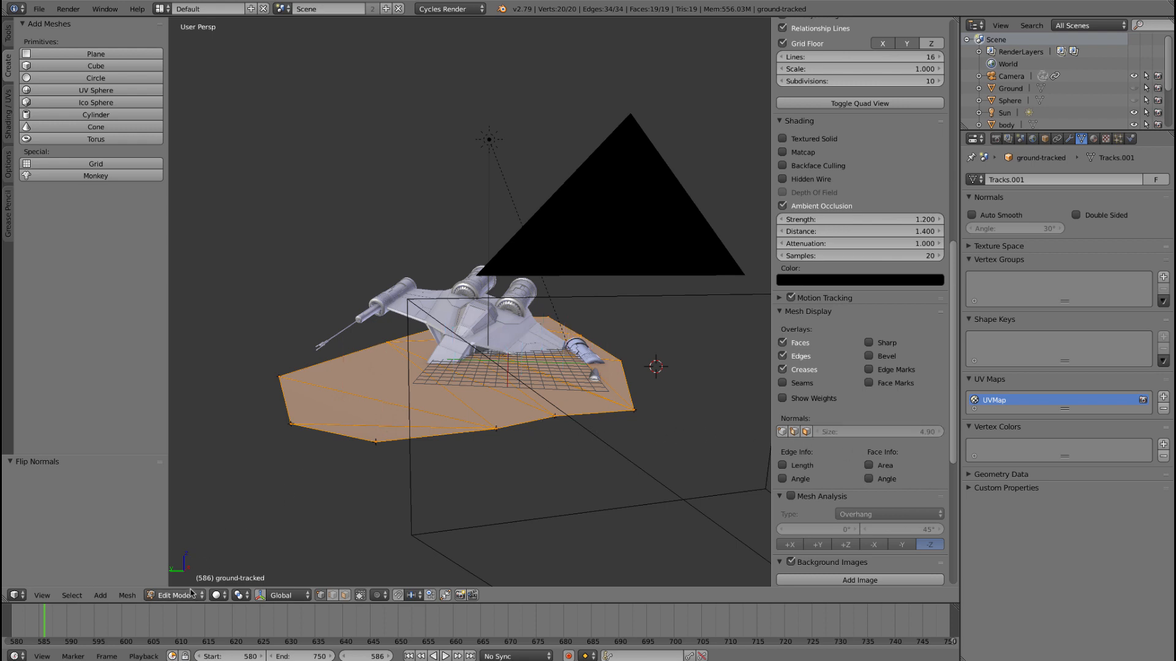
# - Switch the ground-tracked mesh to Sculpt Mode and enable Dyntopo
pyautogui.click(192, 593)
pyautogui.click(178, 554)
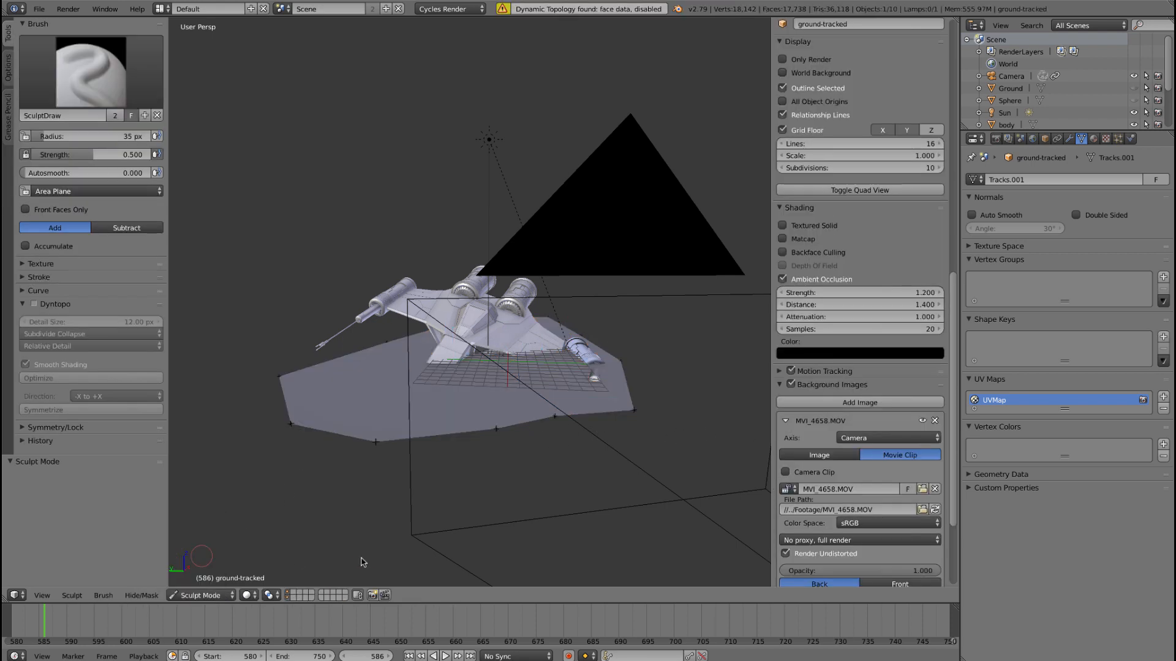
pyautogui.moveTo(361, 562); pyautogui.dragTo(415, 436, button='middle')
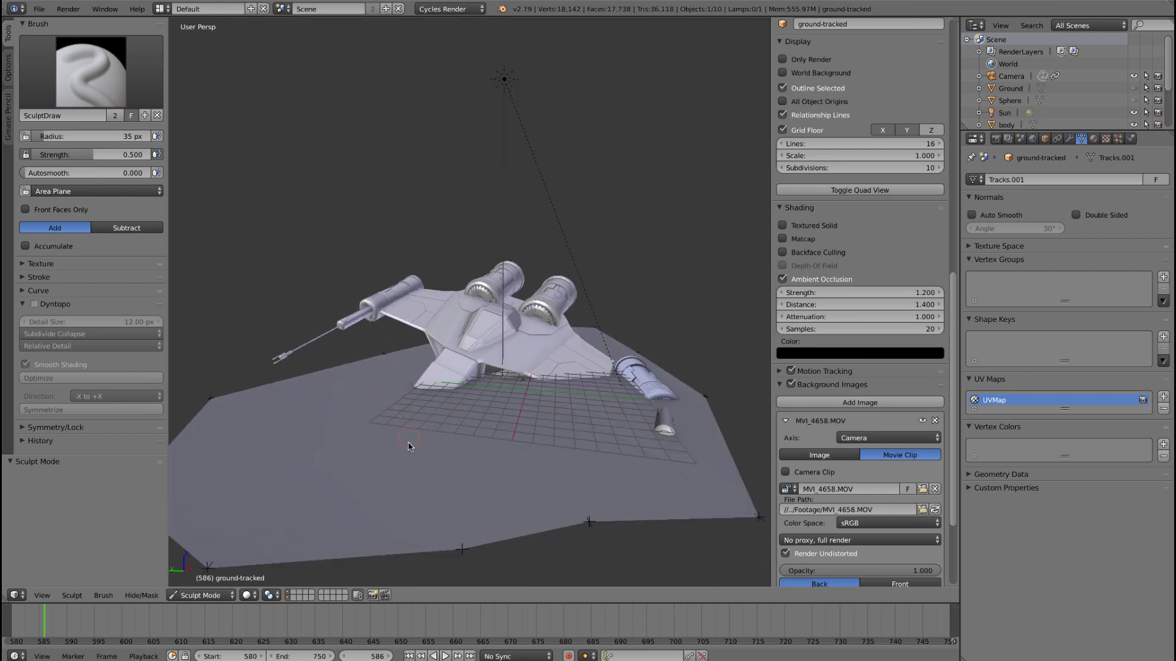
pyautogui.click(49, 305)
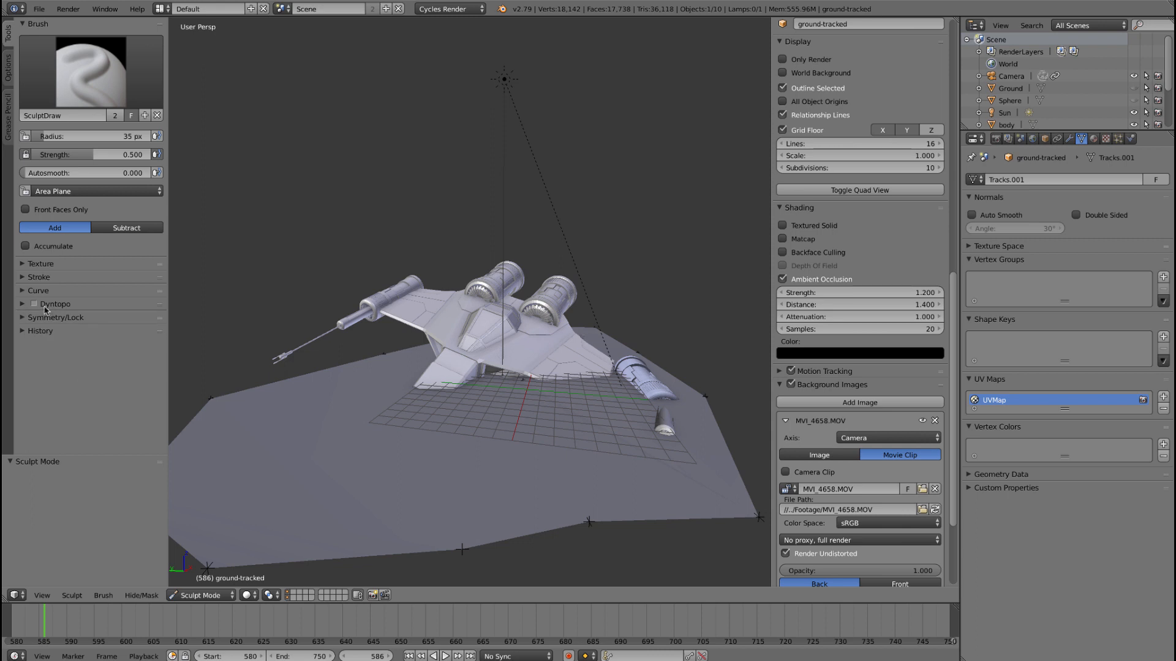
pyautogui.click(35, 304)
pyautogui.click(34, 308)
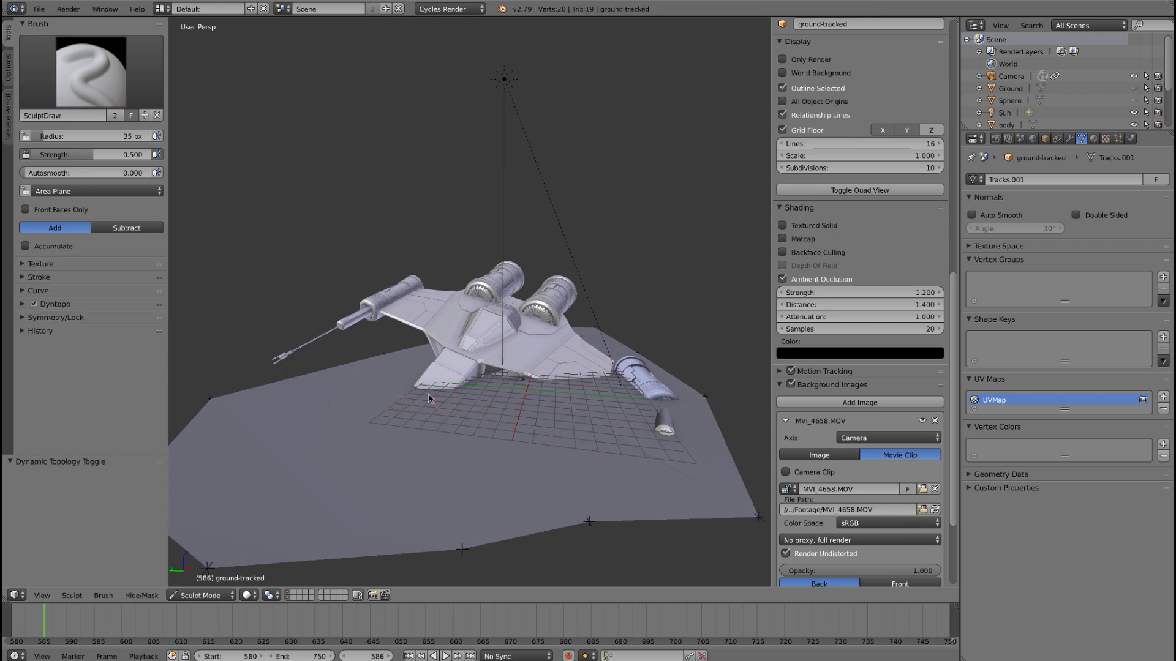
# - Test SculptDraw strokes with the 35 px brush on the ground in front of the spaceship, and undo them
pyautogui.moveTo(429, 399)
pyautogui.mouseDown()
pyautogui.moveTo(398, 430)
pyautogui.moveTo(404, 467)
pyautogui.moveTo(454, 454)
pyautogui.mouseUp()
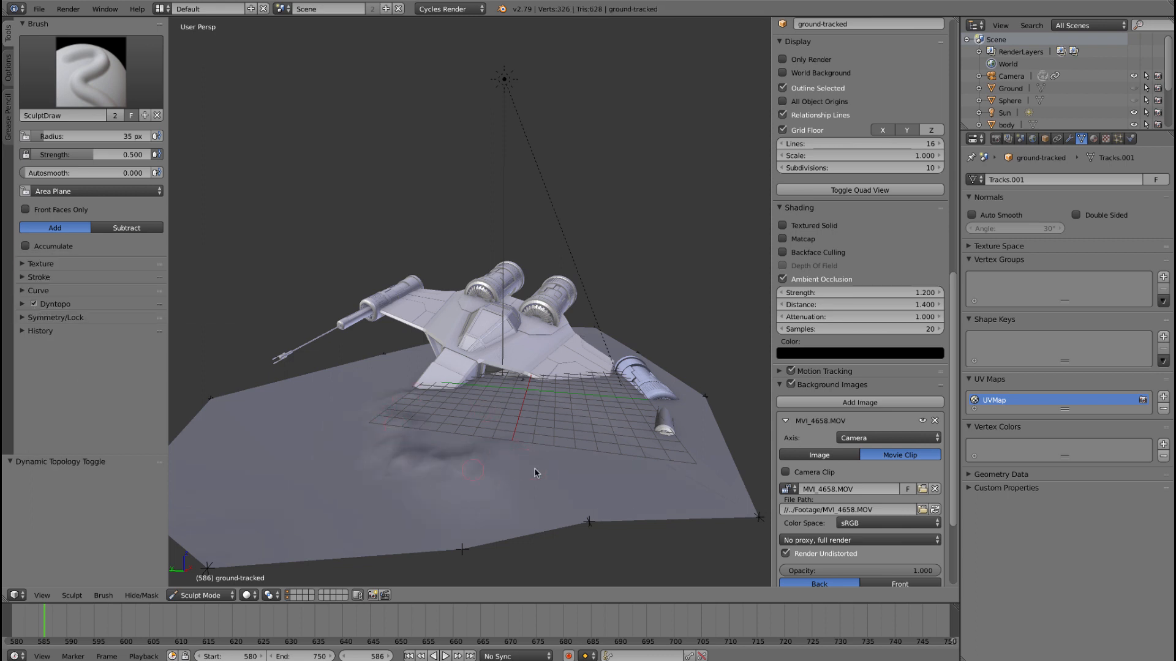
pyautogui.moveTo(546, 471); pyautogui.dragTo(534, 472, button='middle')
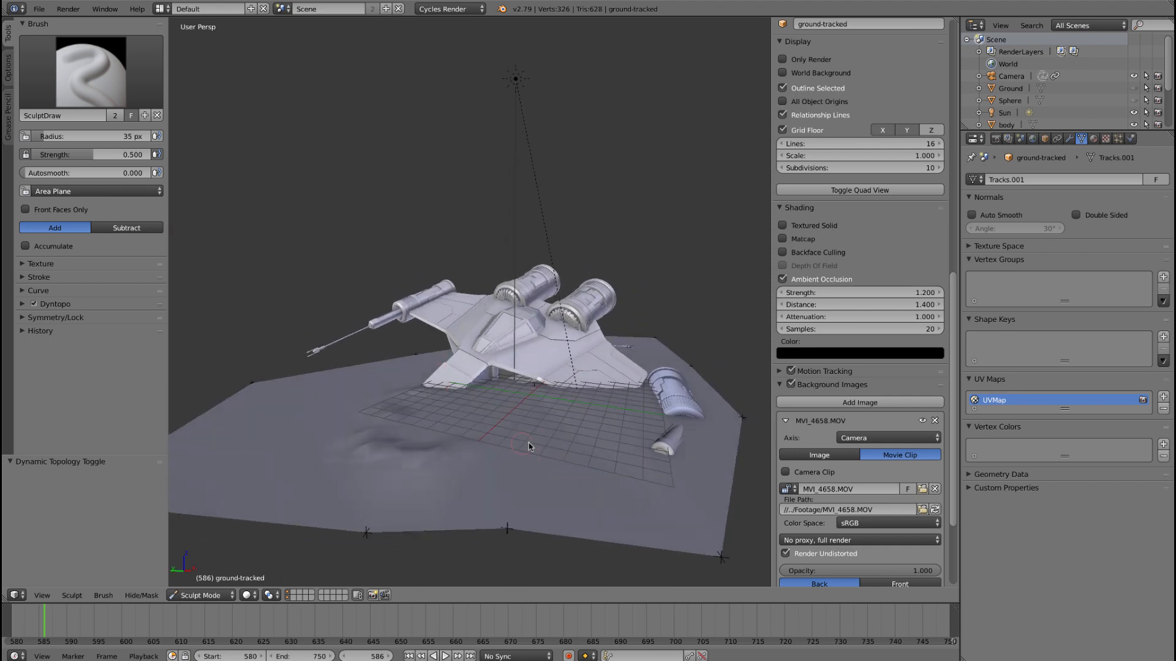
pyautogui.moveTo(528, 433)
pyautogui.mouseDown()
pyautogui.moveTo(420, 430)
pyautogui.moveTo(492, 406)
pyautogui.moveTo(565, 446)
pyautogui.moveTo(538, 457)
pyautogui.mouseUp()
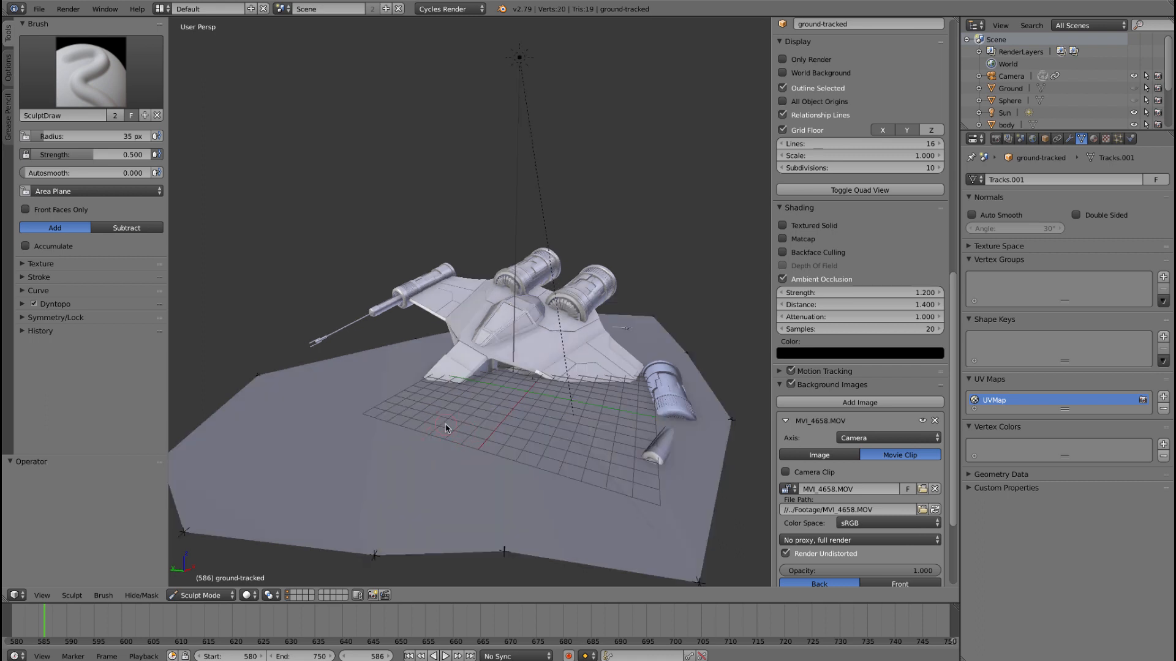
# - Set the SculptDraw brush to radius 189 px and strength 0.819, and turn on the Only Render display restriction
pyautogui.press('f')
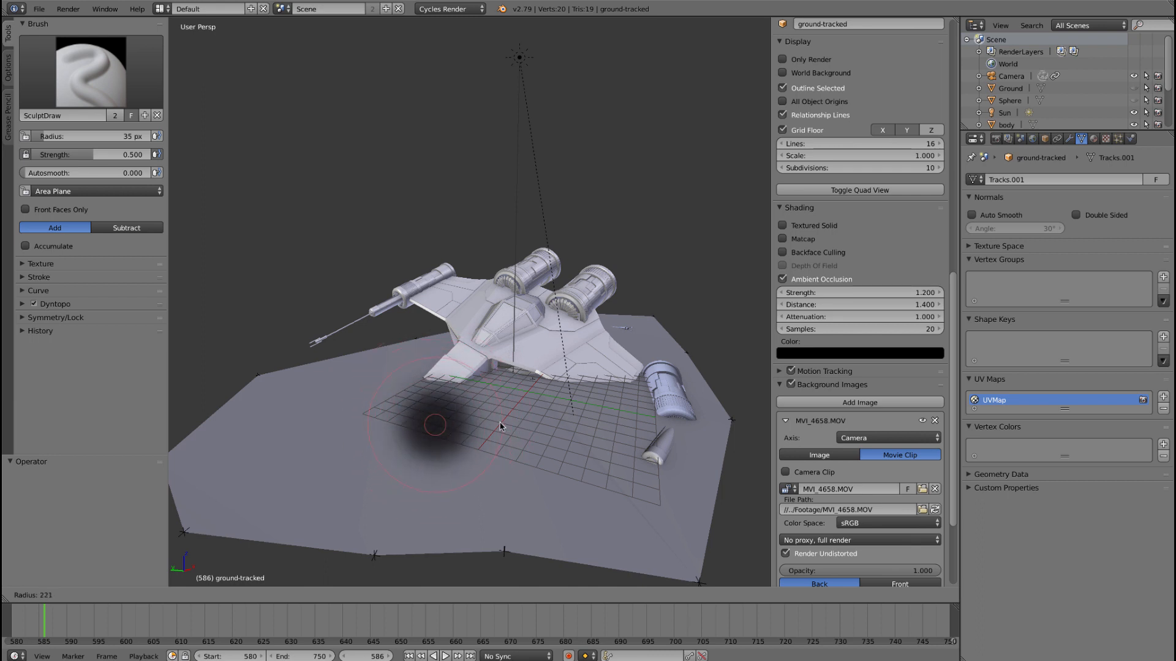
pyautogui.click(493, 425)
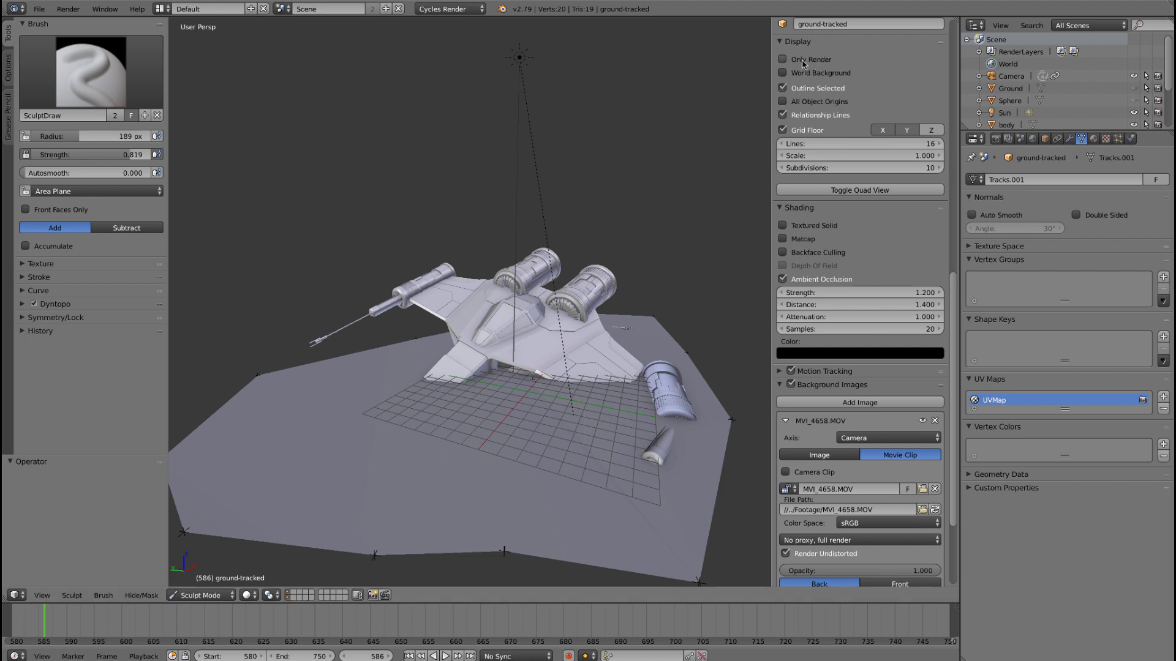
pyautogui.click(783, 59)
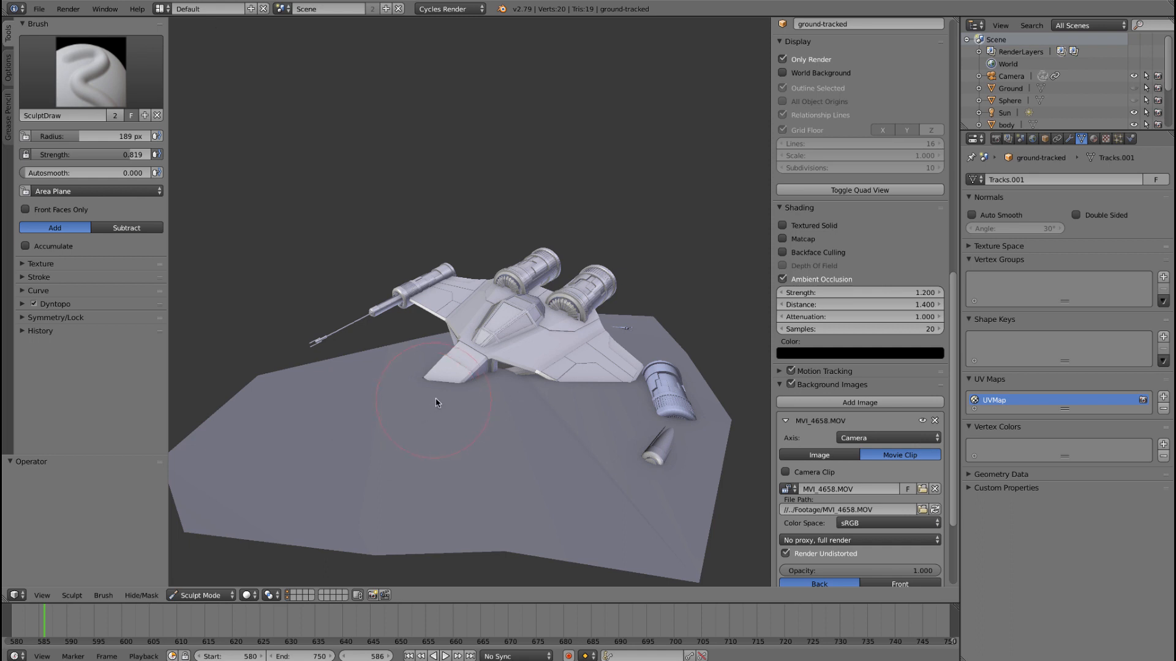
# - Try raising a mound beside the ship's near wing with the 189 px brush at strength 0.819, and undo it
pyautogui.moveTo(443, 397)
pyautogui.mouseDown()
pyautogui.moveTo(432, 395)
pyautogui.moveTo(465, 411)
pyautogui.moveTo(424, 385)
pyautogui.moveTo(457, 389)
pyautogui.mouseUp()
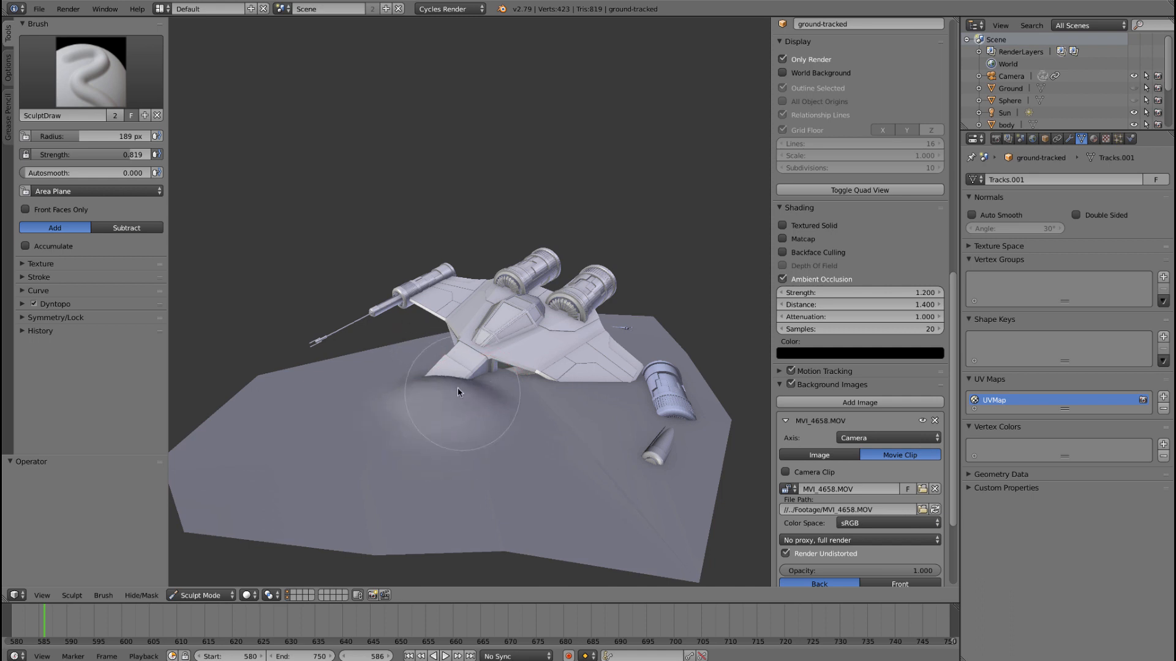
pyautogui.click(458, 432)
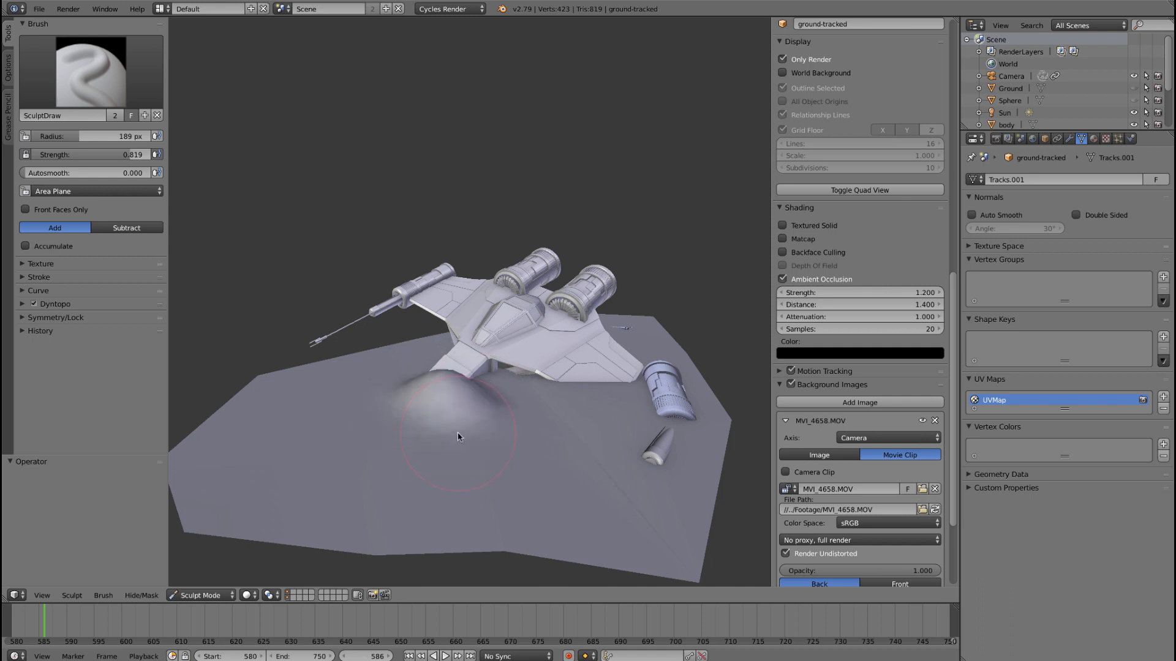
pyautogui.hotkey('ctrl', 'z')
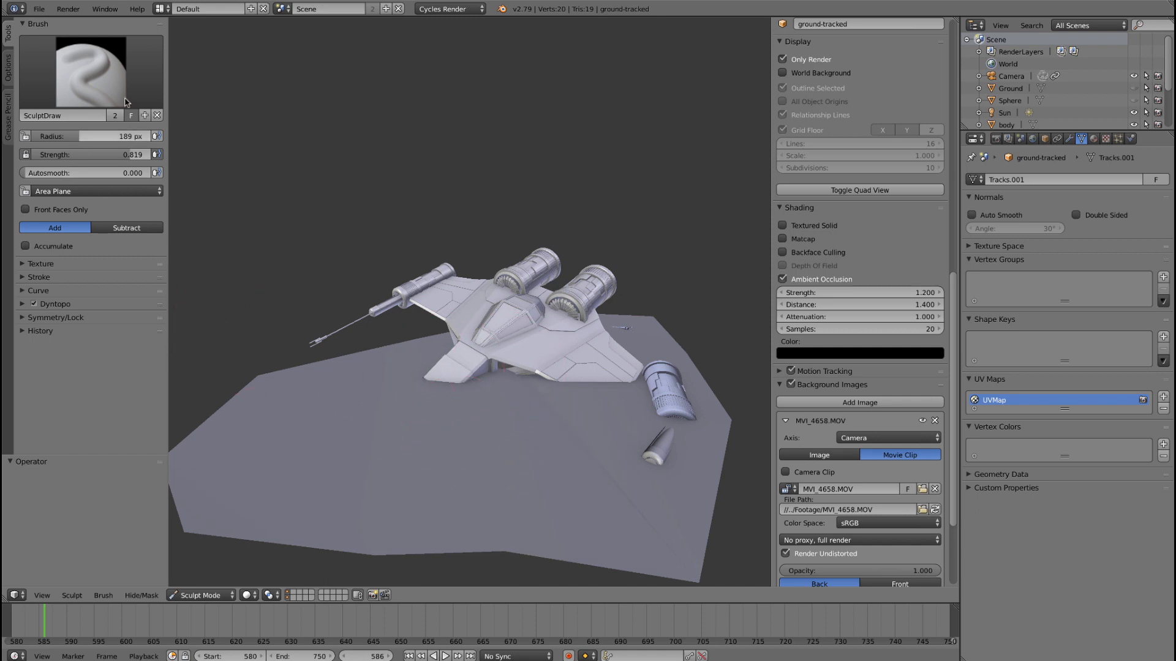
# - Lower the SculptDraw brush strength to 0.206 and test a gentle stroke on the ground in front of the spaceship
pyautogui.click(94, 80)
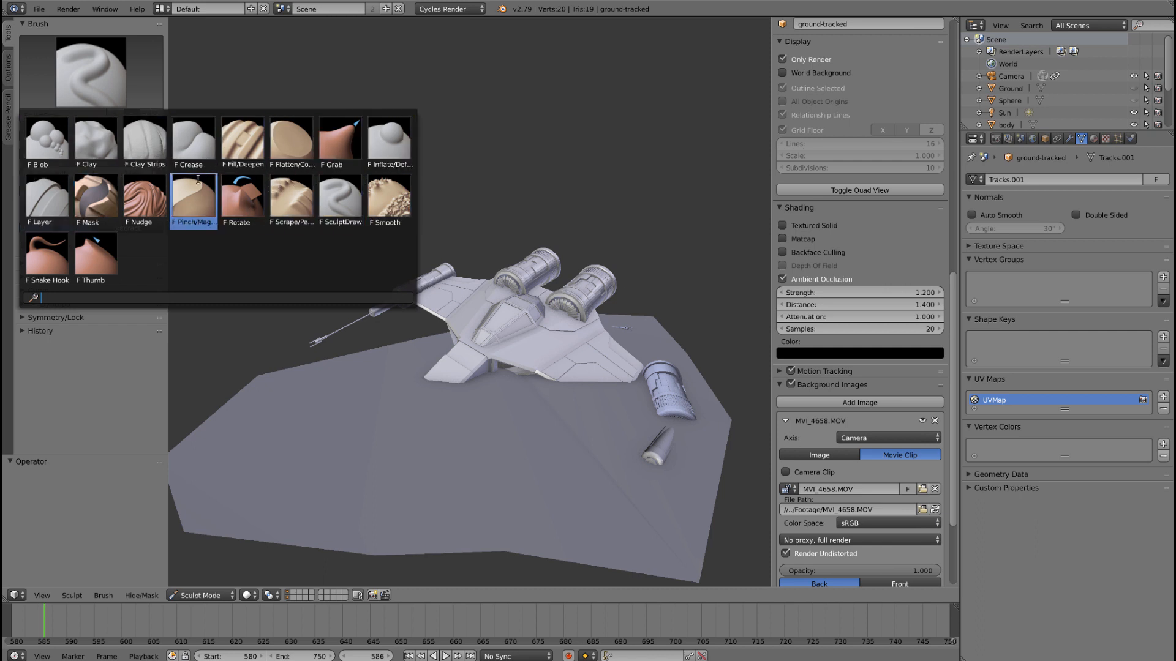
pyautogui.hotkey('shift', 'f')
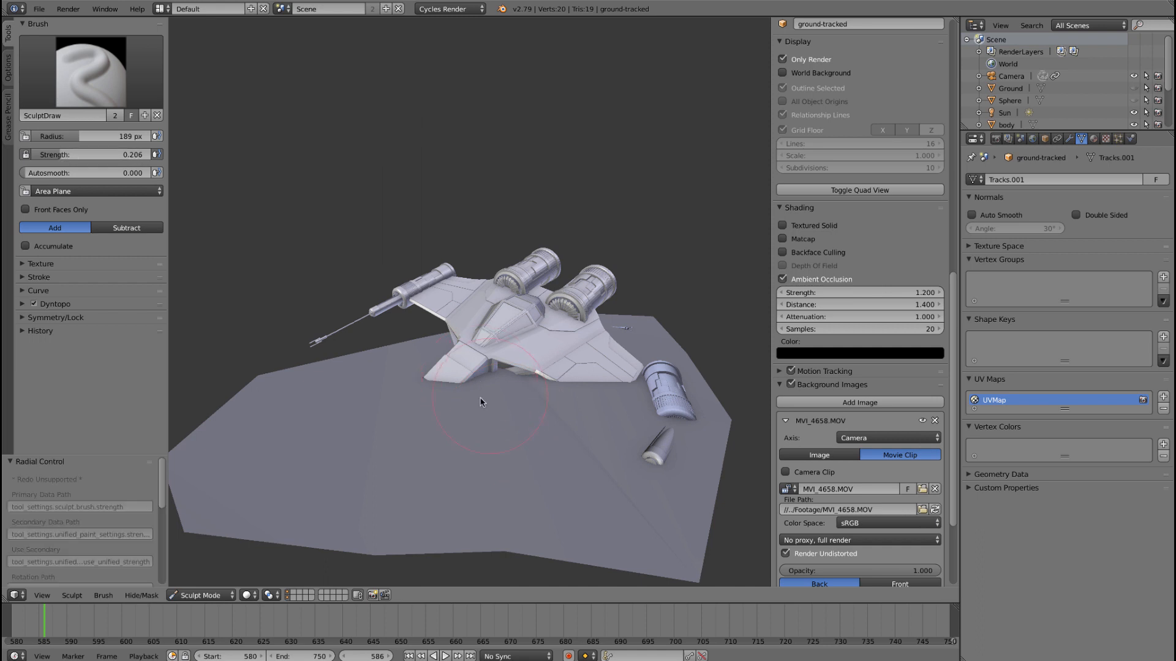
pyautogui.click(293, 267)
pyautogui.moveTo(412, 425); pyautogui.dragTo(452, 420)
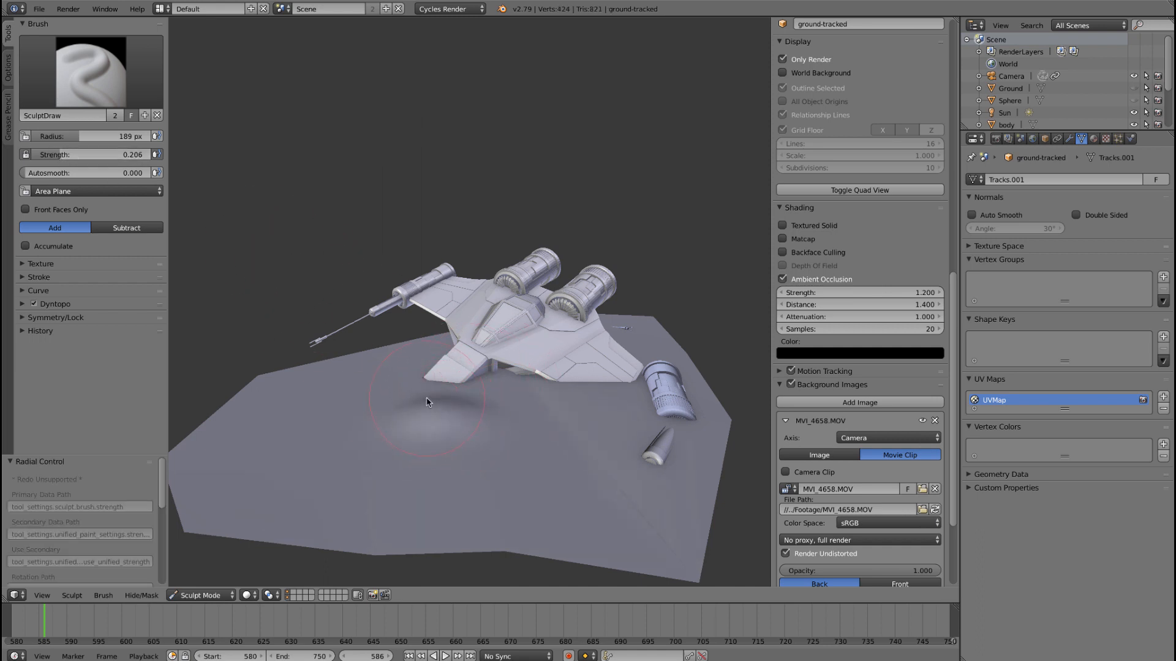
# - Raise the brush strength to 0.579, test a stronger stroke in front of the spaceship, and undo both test strokes
pyautogui.hotkey('shift', 'f')
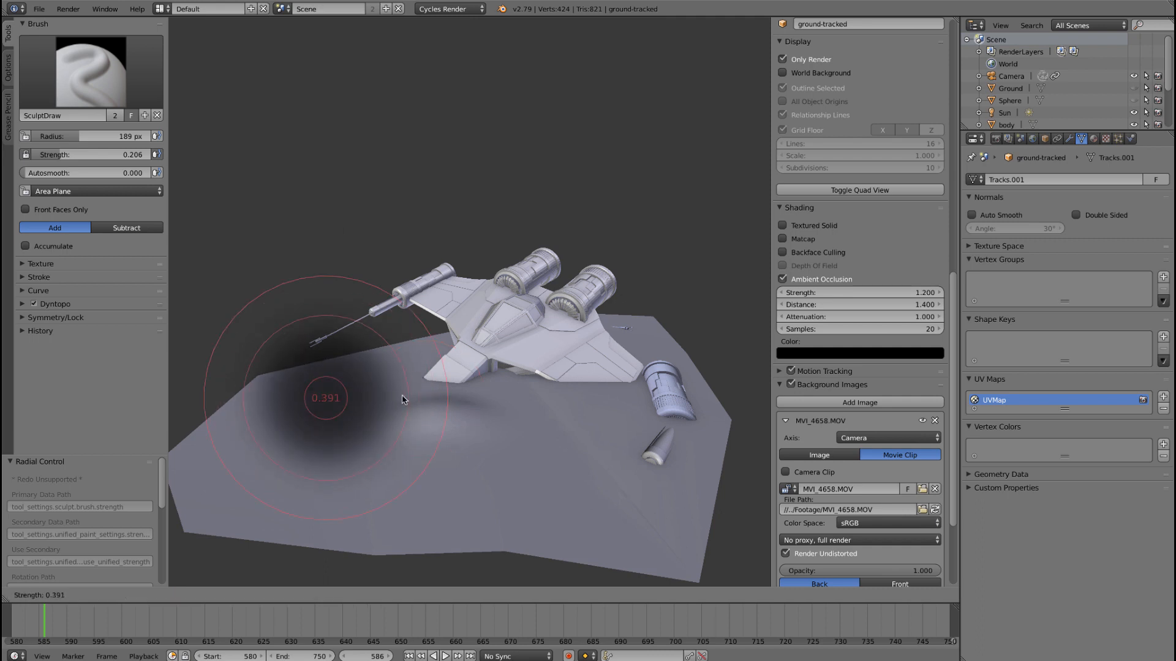
pyautogui.click(389, 399)
pyautogui.moveTo(503, 409); pyautogui.dragTo(472, 413)
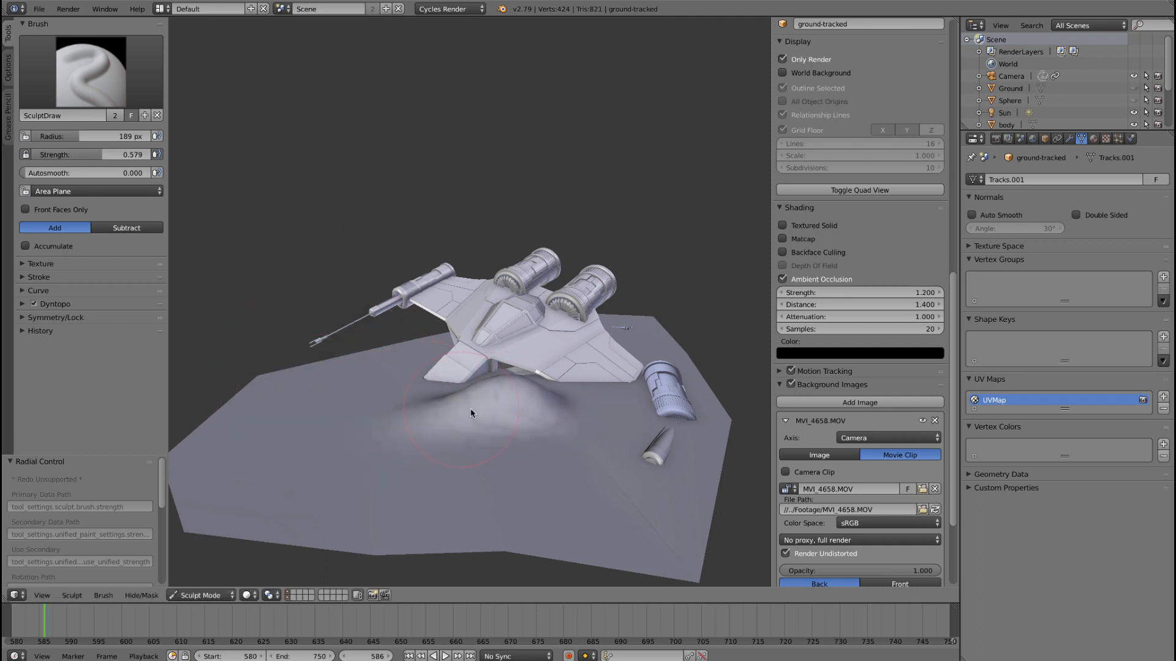
pyautogui.hotkey('ctrl', 'z')
pyautogui.hotkey('ctrl', 'z')
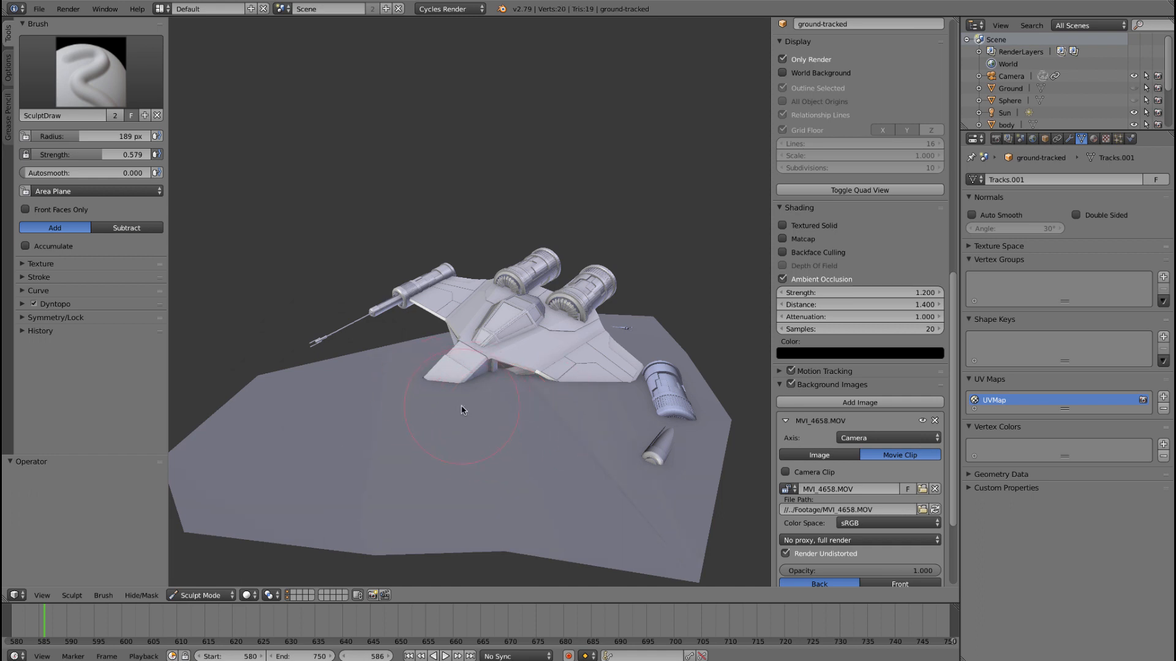
# - Set the brush strength to 0.257, expand the Dyntopo settings, and sculpt a soft mound in front of the spaceship
pyautogui.moveTo(86, 155); pyautogui.dragTo(49, 155)
pyautogui.click(22, 304)
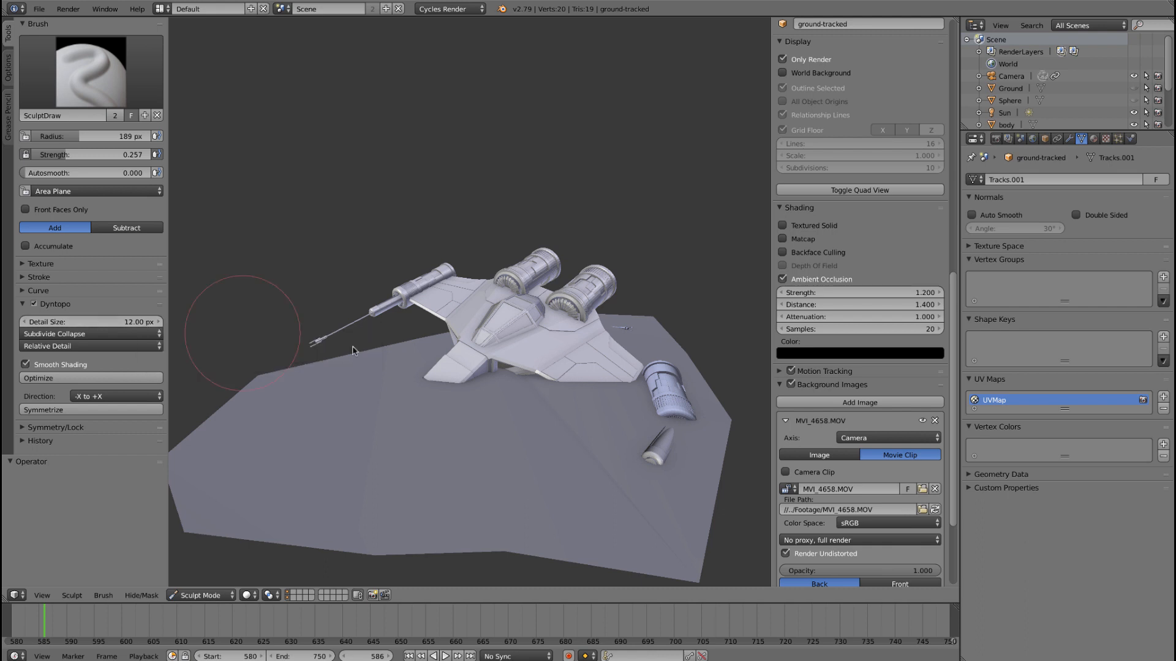
pyautogui.moveTo(489, 404)
pyautogui.mouseDown()
pyautogui.moveTo(429, 400)
pyautogui.moveTo(441, 423)
pyautogui.moveTo(455, 407)
pyautogui.mouseUp()
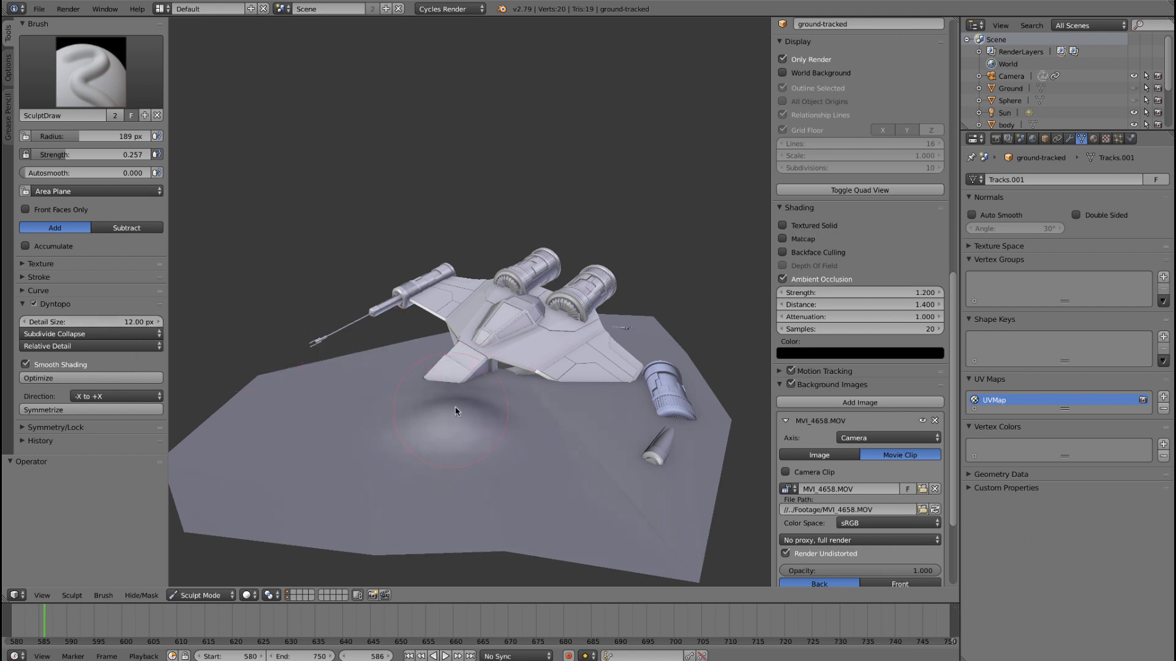
pyautogui.moveTo(476, 458); pyautogui.dragTo(506, 440)
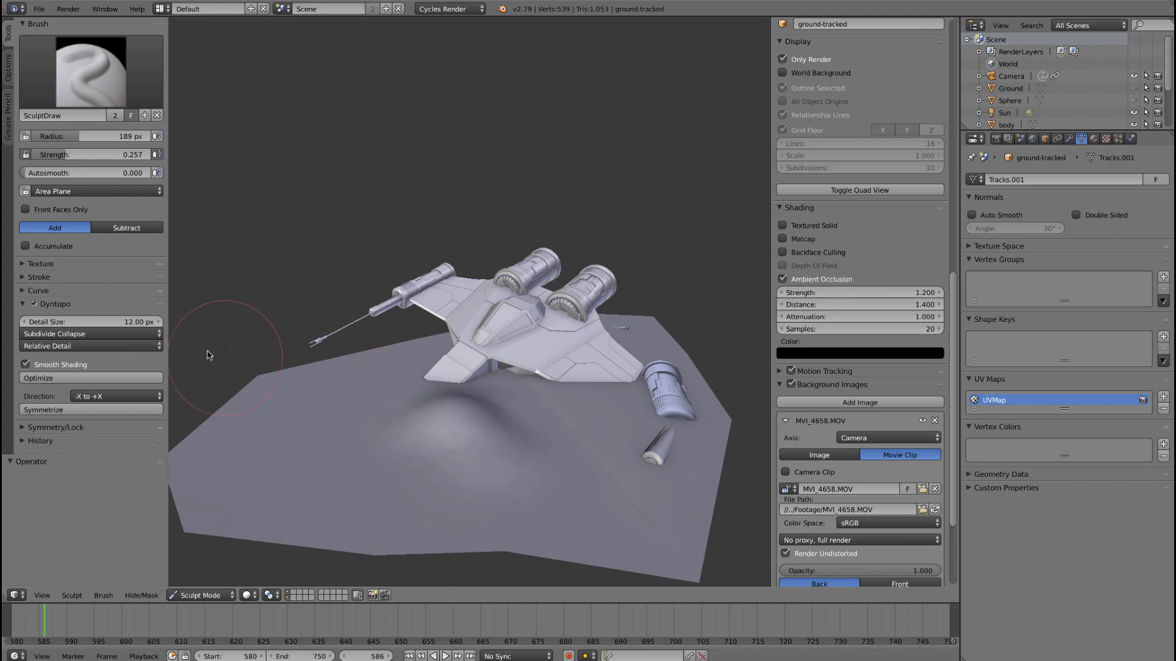
# - Set the Dyntopo detail size to 4 px and extend the mound with a stroke toward the side of the ship's long gun
pyautogui.click(130, 322)
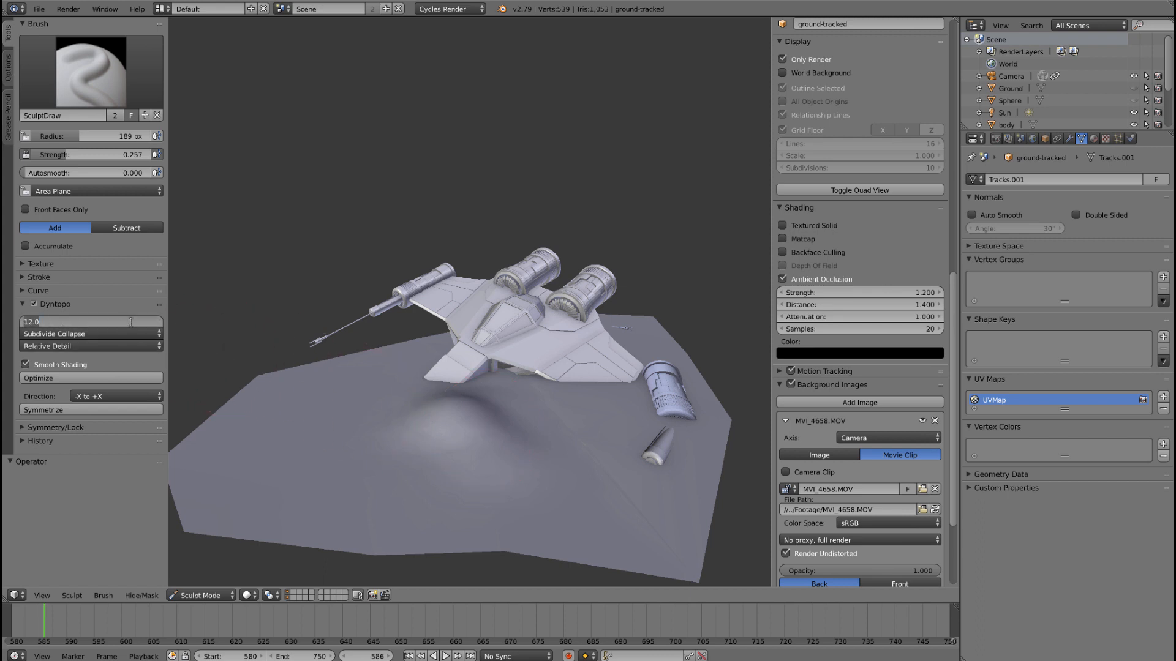
pyautogui.write('4')
pyautogui.press('Return')
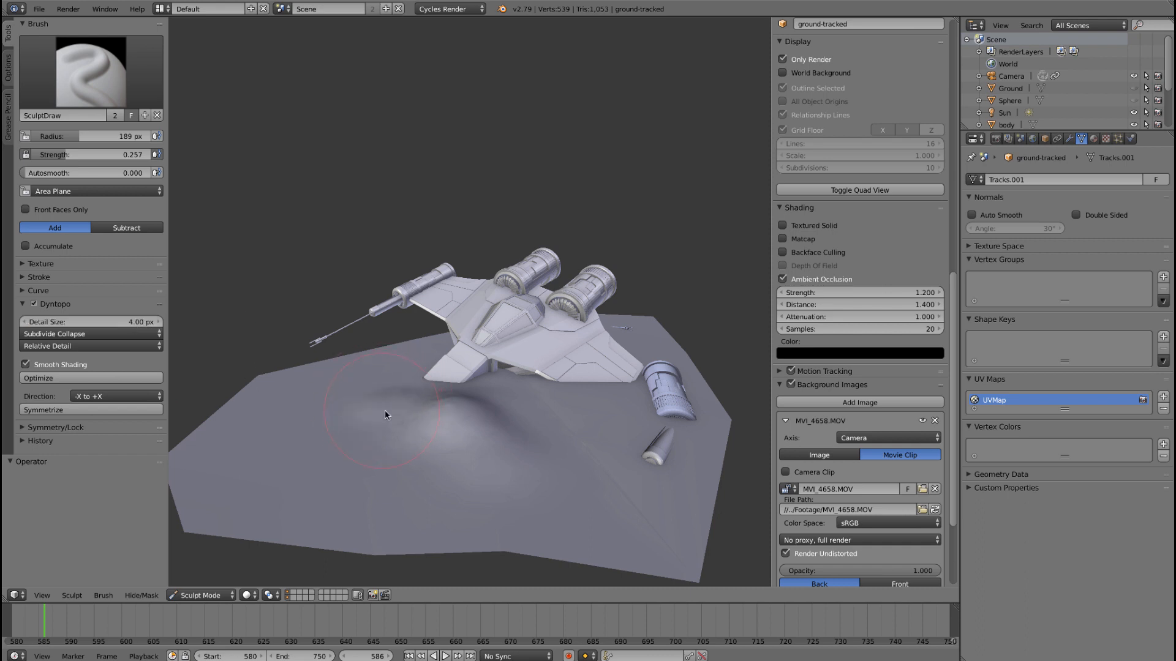
pyautogui.moveTo(375, 411); pyautogui.dragTo(381, 403)
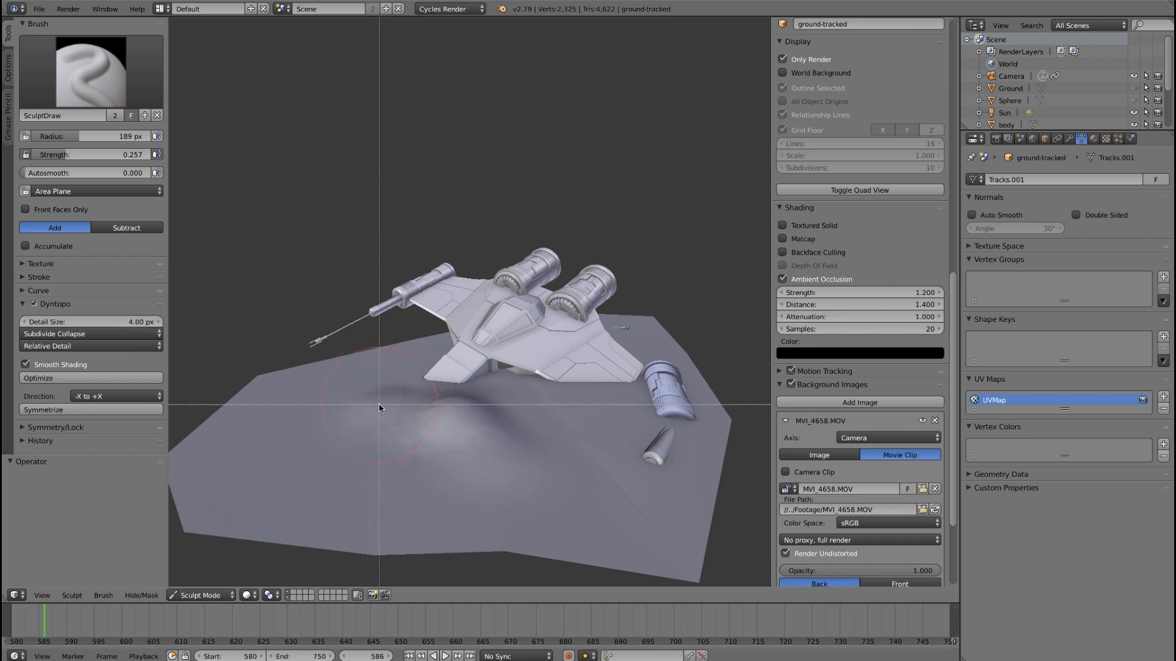
# - Reduce the brush radius to 59 px and sculpt small ridges along the outer side of the mound
pyautogui.press('f')
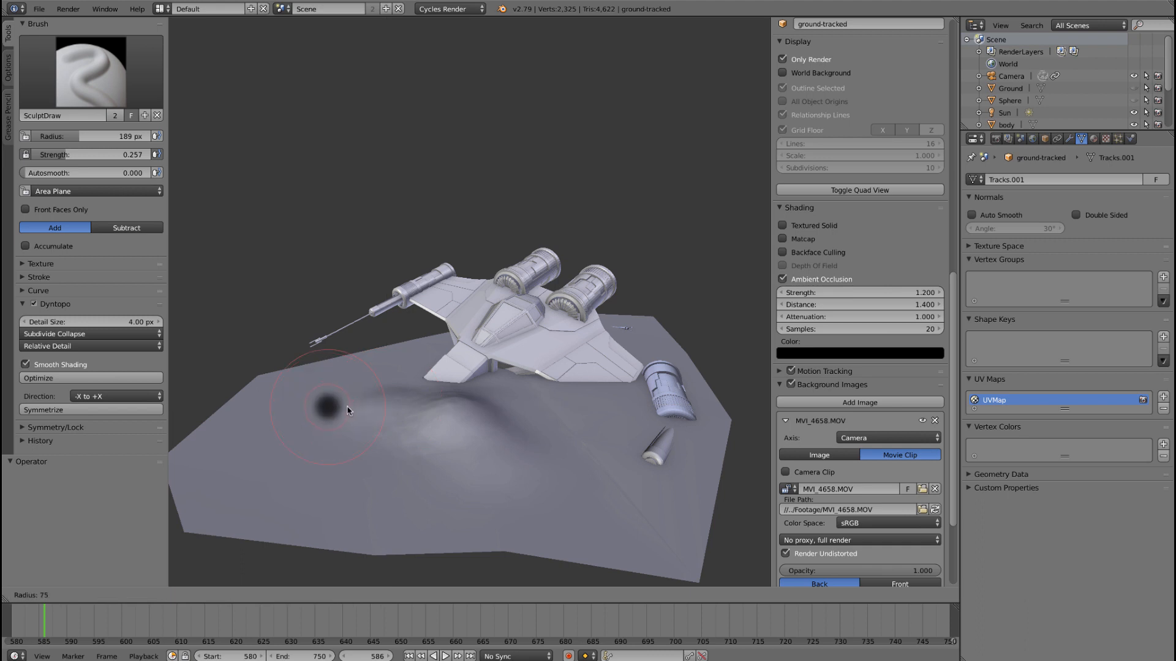
pyautogui.click(346, 411)
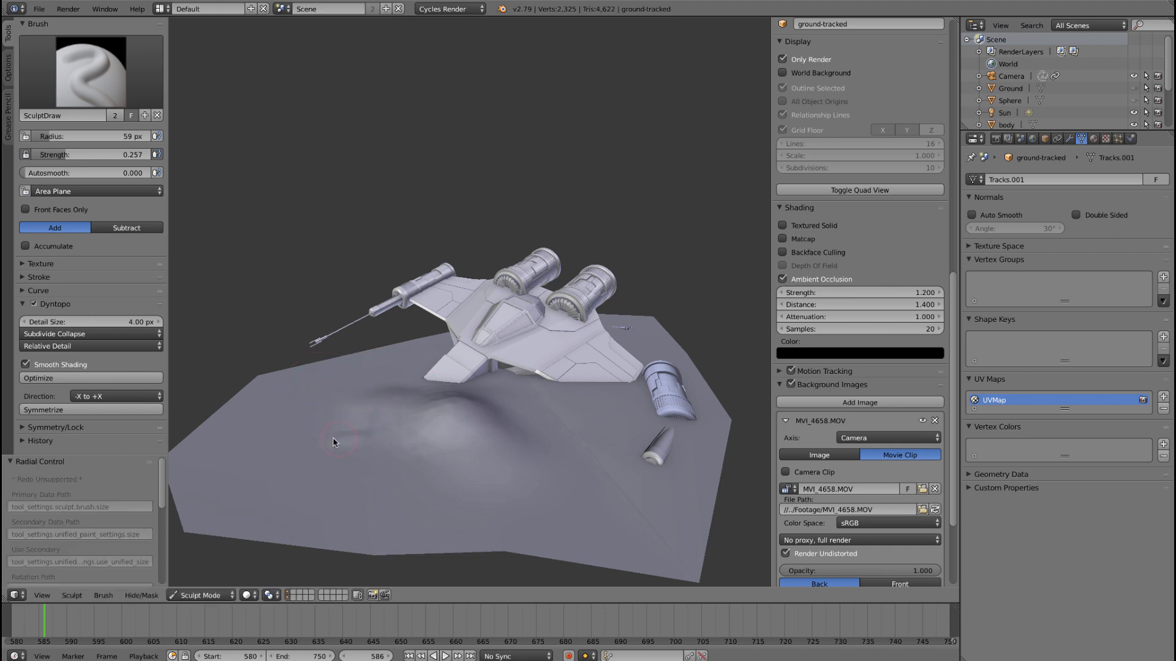
pyautogui.moveTo(365, 423); pyautogui.dragTo(375, 435)
# - Reduce the brush radius to 31 px and sculpt finer bumps over the ridges and front slope of the mound
pyautogui.press('f')
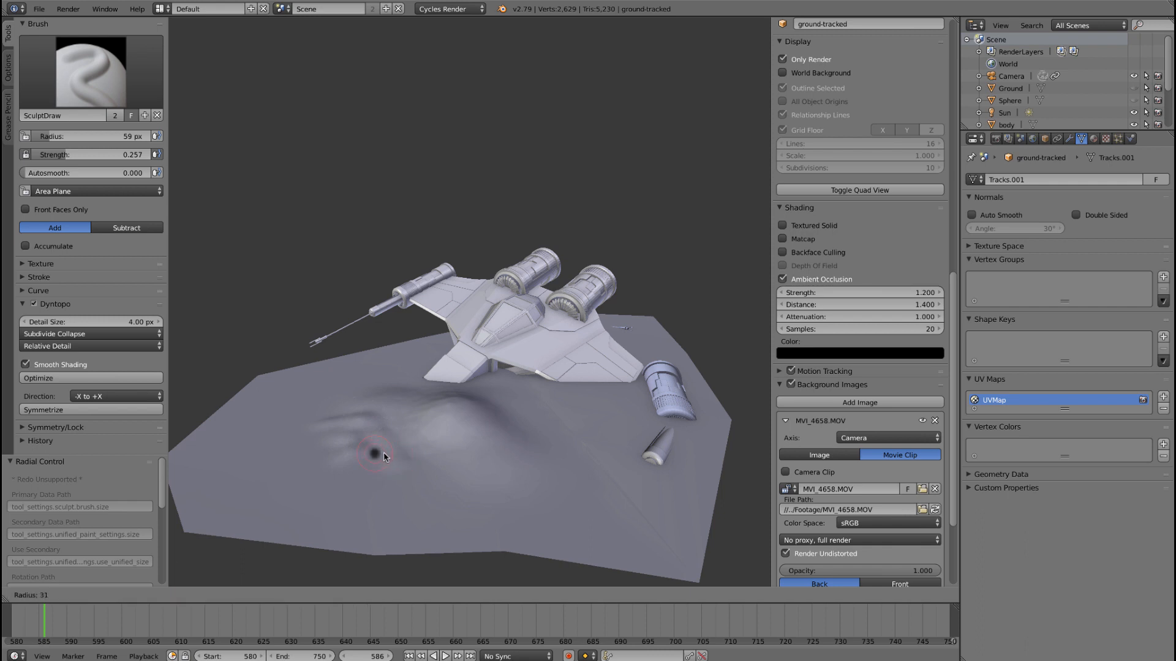
pyautogui.click(383, 452)
pyautogui.moveTo(393, 446); pyautogui.dragTo(381, 484)
pyautogui.moveTo(378, 440)
pyautogui.mouseDown()
pyautogui.moveTo(391, 414)
pyautogui.moveTo(415, 458)
pyautogui.mouseUp()
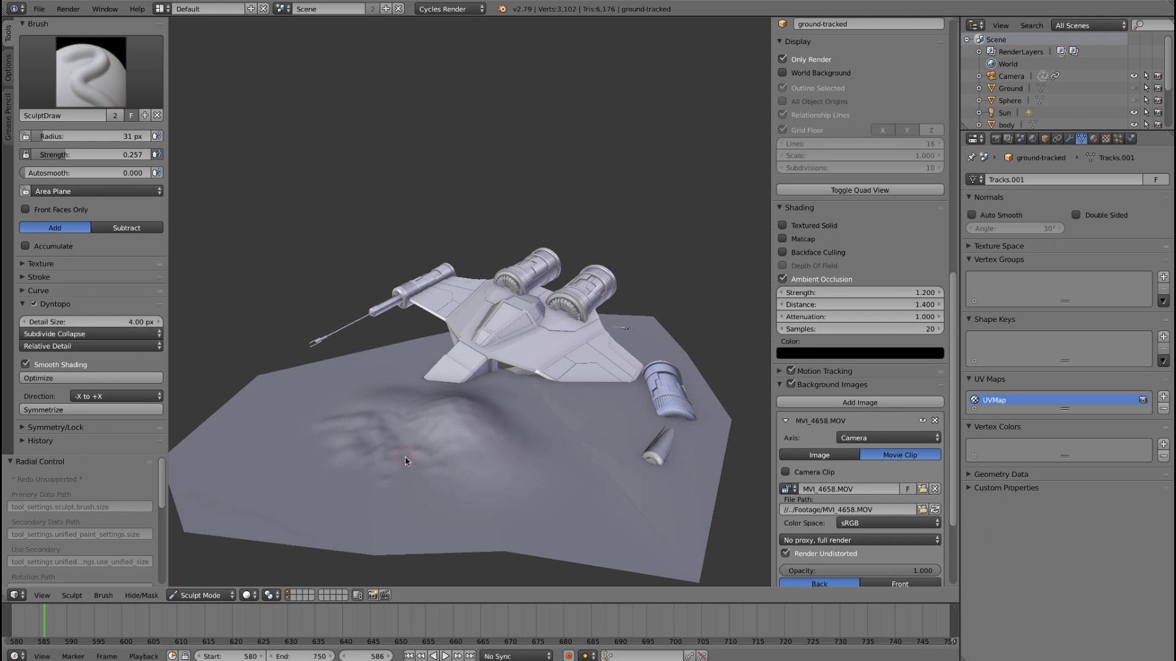
pyautogui.scroll(-5, 405, 457)
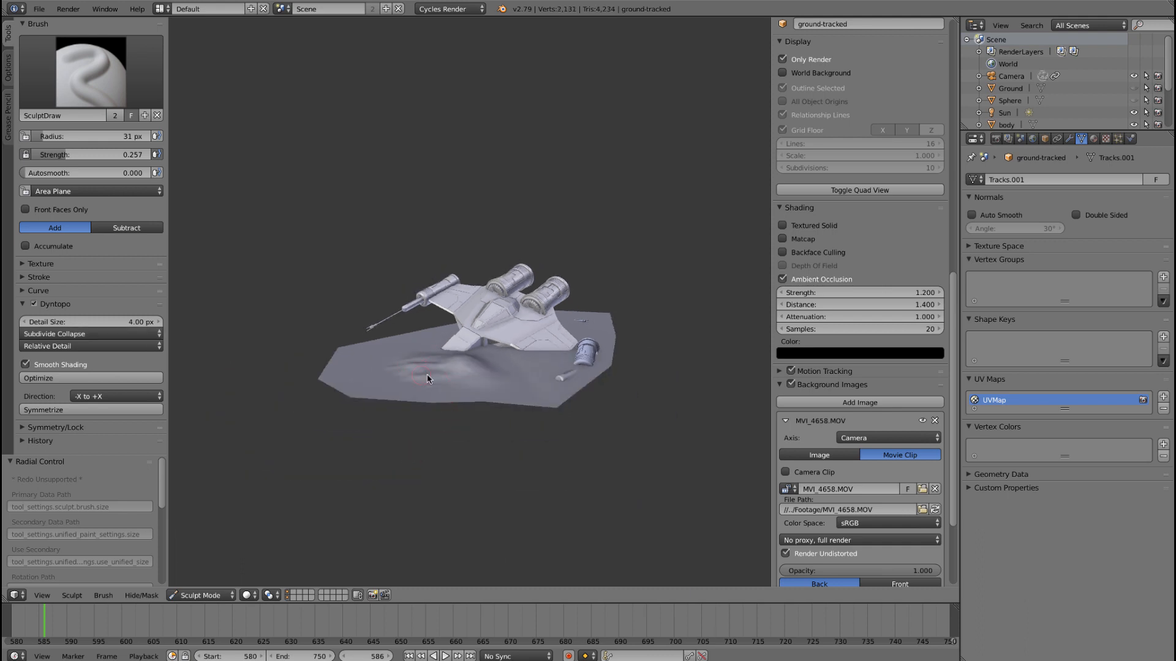
pyautogui.scroll(3, 413, 381)
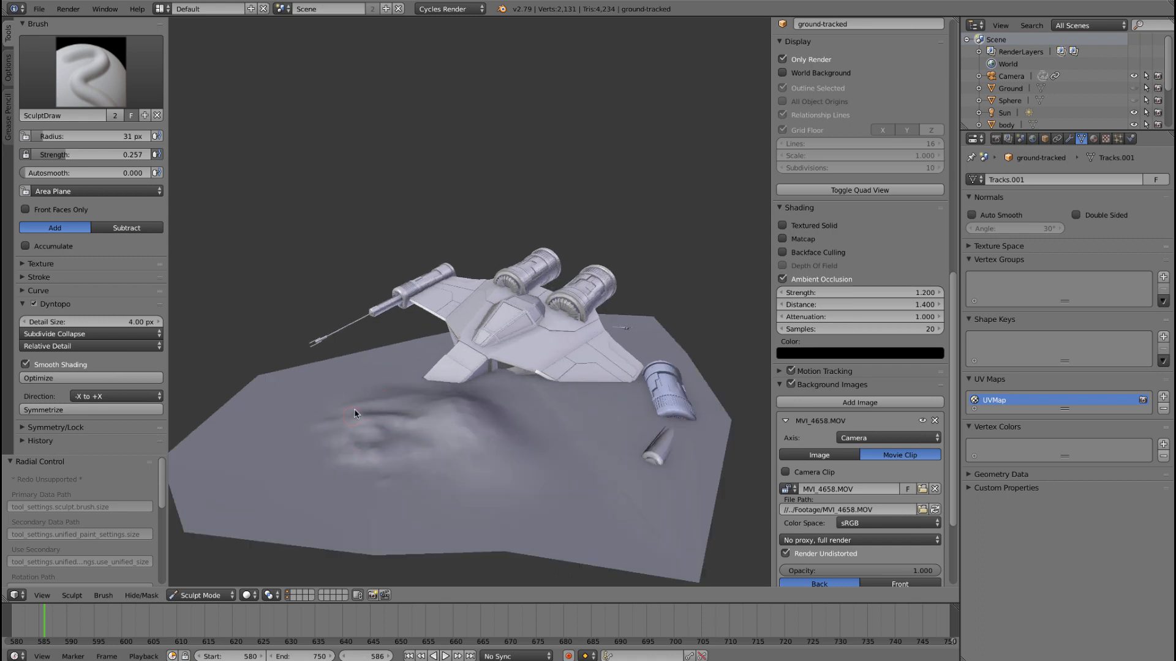
# - Brush over the mound's ridges and front slope at a smaller view scale to coarsen their dynamic-topology detail
pyautogui.scroll(-3, 390, 437)
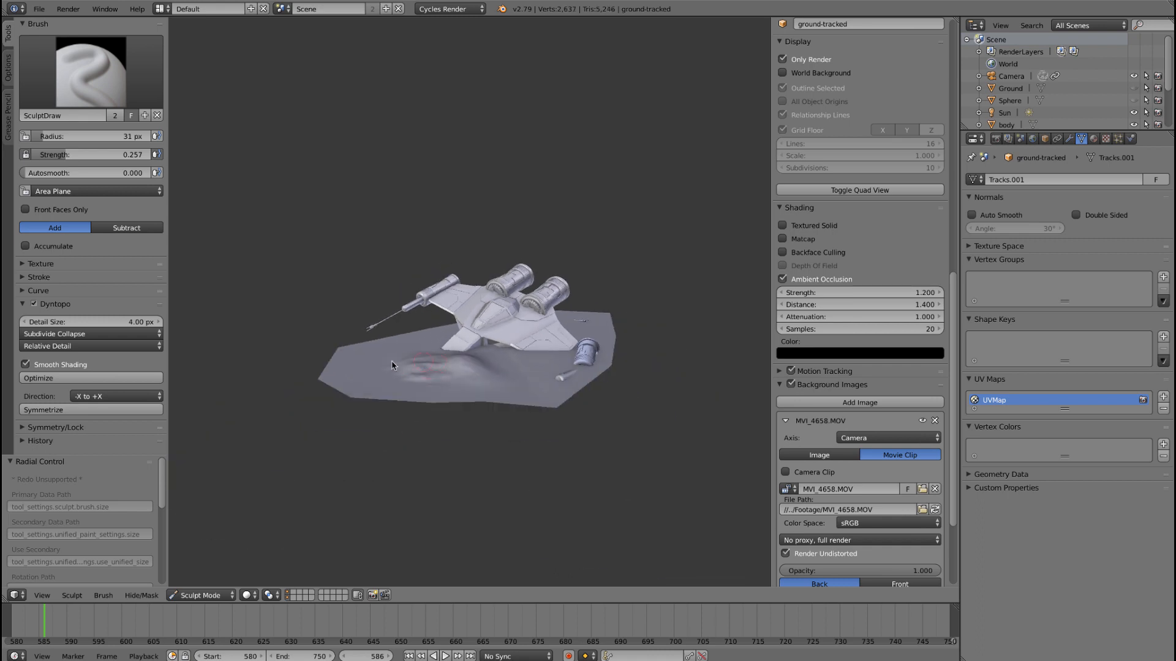
pyautogui.moveTo(392, 361)
pyautogui.mouseDown()
pyautogui.moveTo(424, 375)
pyautogui.moveTo(464, 368)
pyautogui.mouseUp()
pyautogui.moveTo(413, 369)
pyautogui.mouseDown()
pyautogui.moveTo(441, 382)
pyautogui.moveTo(425, 384)
pyautogui.mouseUp()
pyautogui.scroll(3, 412, 389)
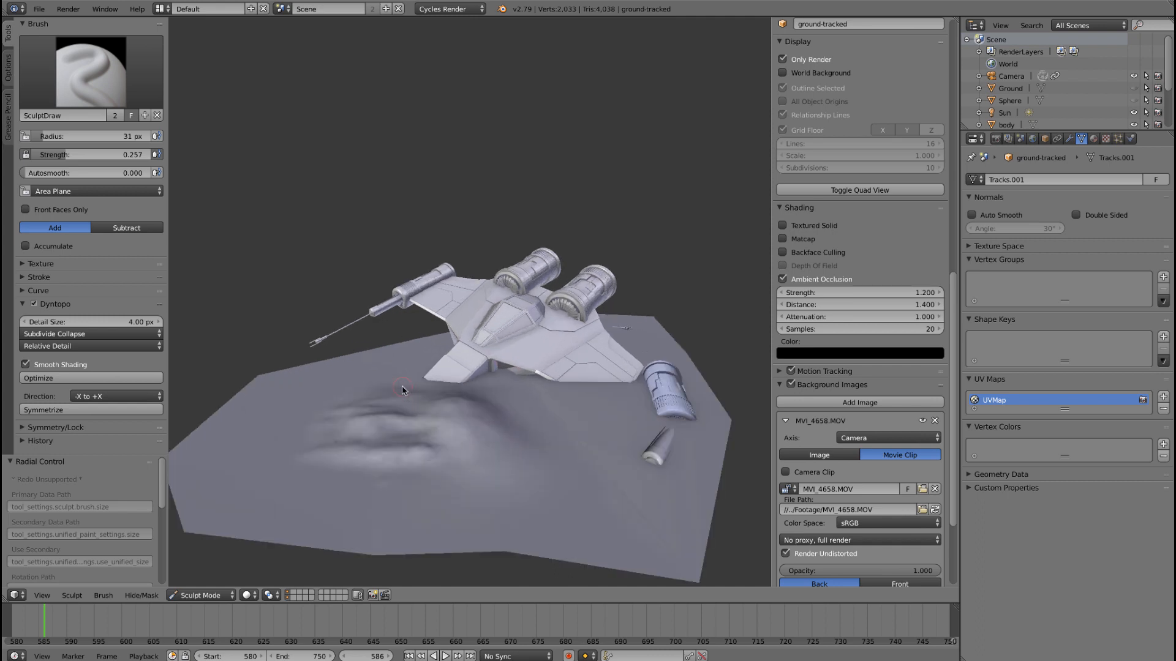
# - Inspect the ground mesh in wireframe, coarsen the mound's triangles at a smaller view scale, and return to solid shading
pyautogui.press('z')
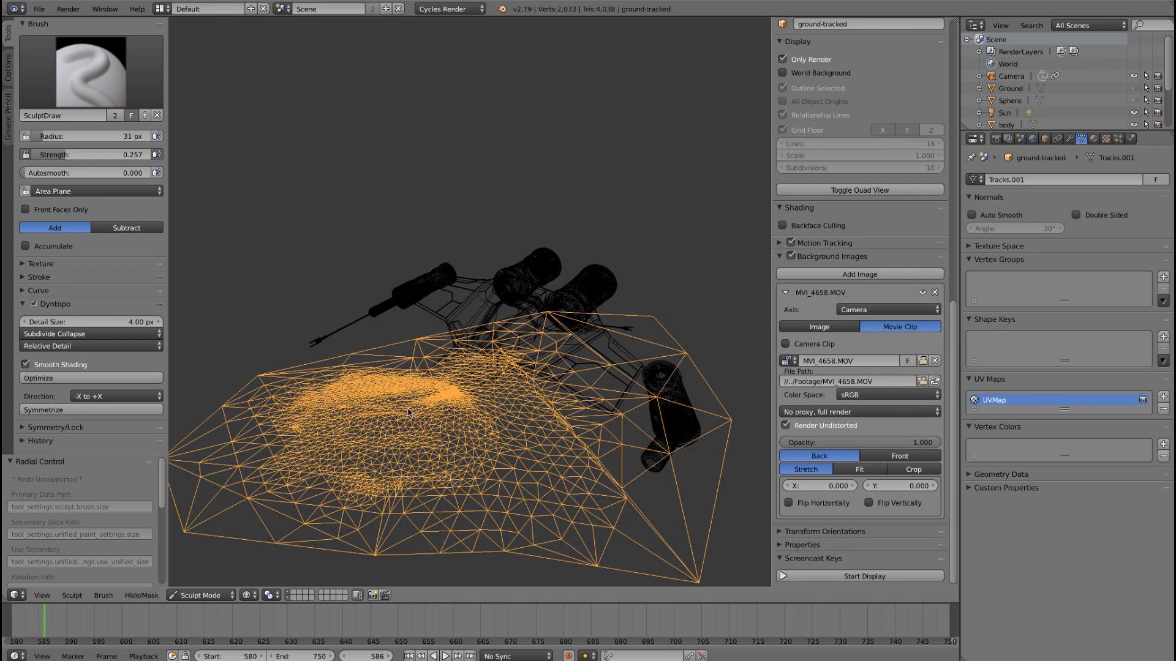
pyautogui.scroll(-3, 403, 449)
pyautogui.moveTo(402, 449); pyautogui.dragTo(420, 389, button='middle')
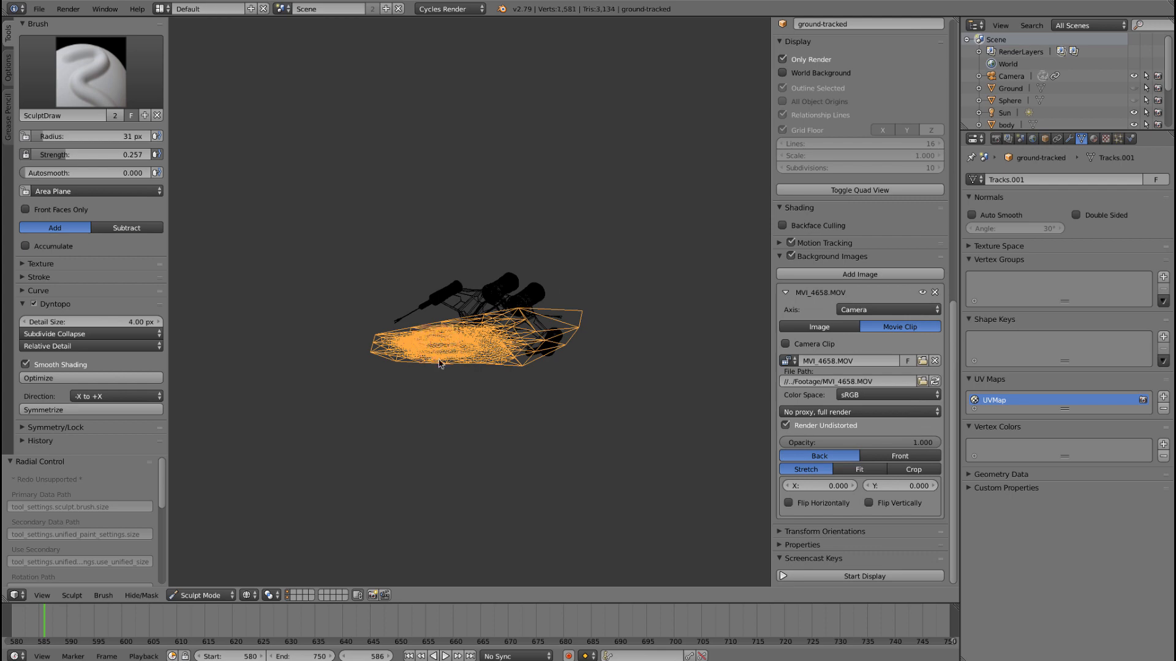
pyautogui.scroll(5, 438, 363)
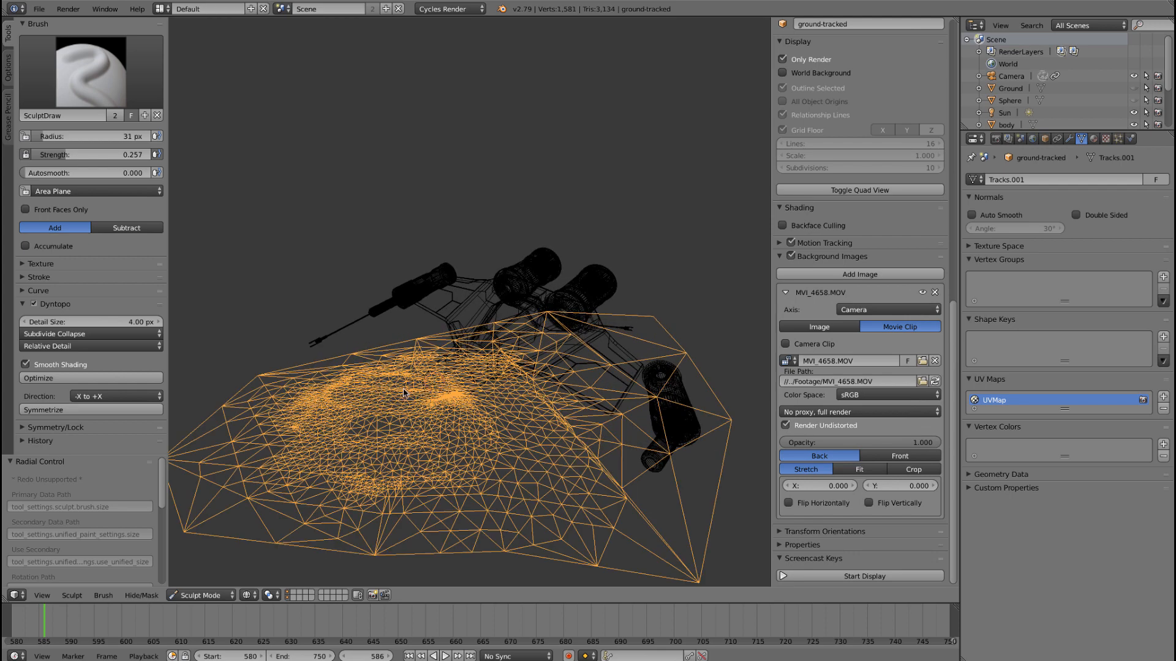
pyautogui.press('z')
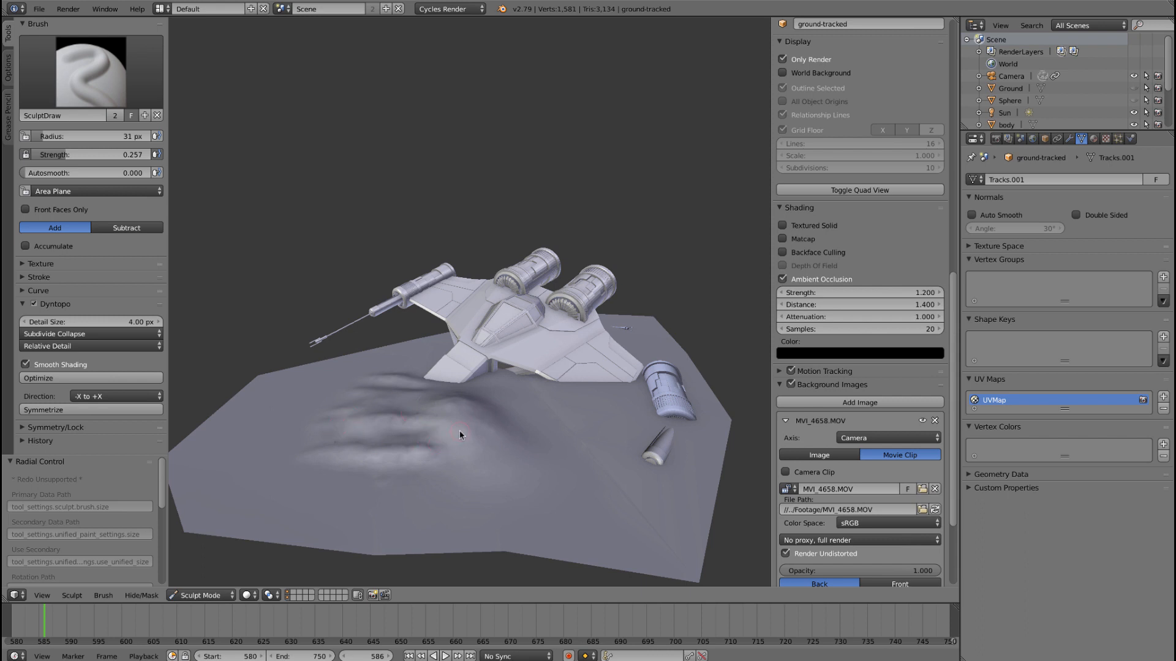
# - Undo all the mound sculpting strokes back to the flat ground mesh
pyautogui.scroll(-4, 497, 454)
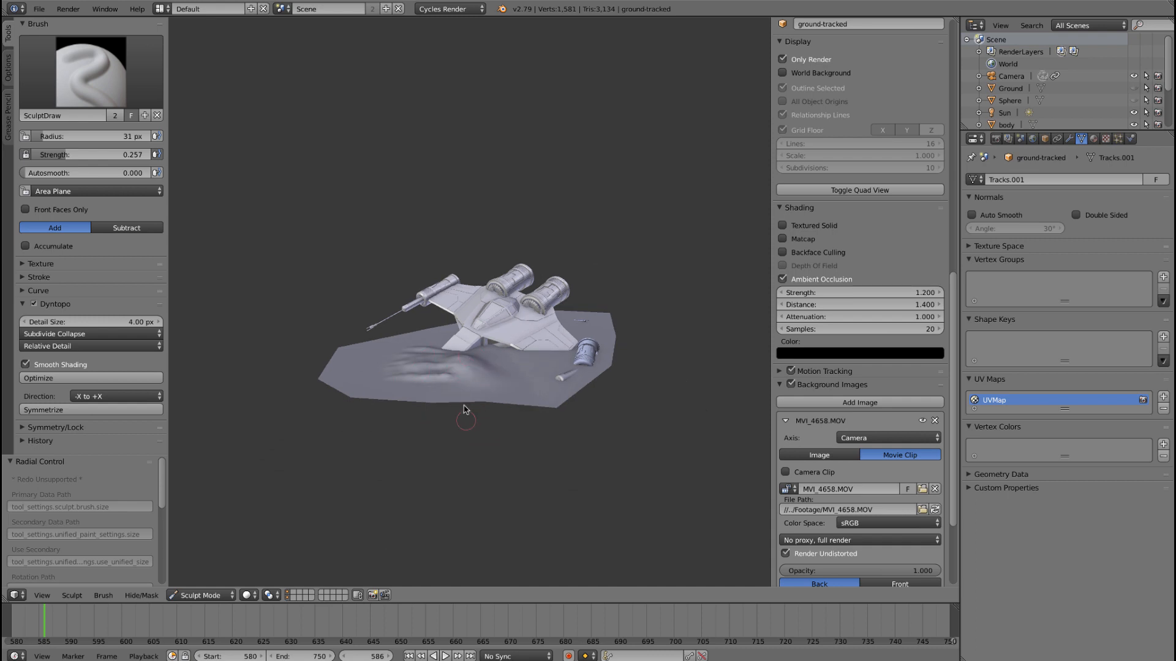
pyautogui.scroll(4, 456, 391)
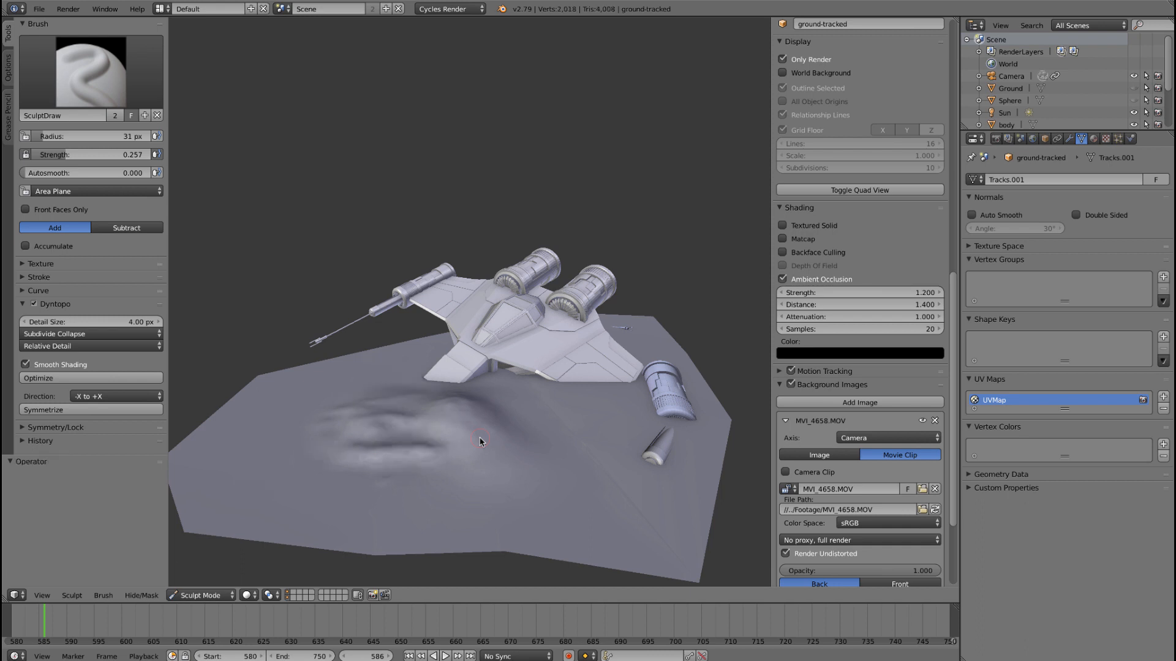
pyautogui.hotkey('ctrl', 'z')
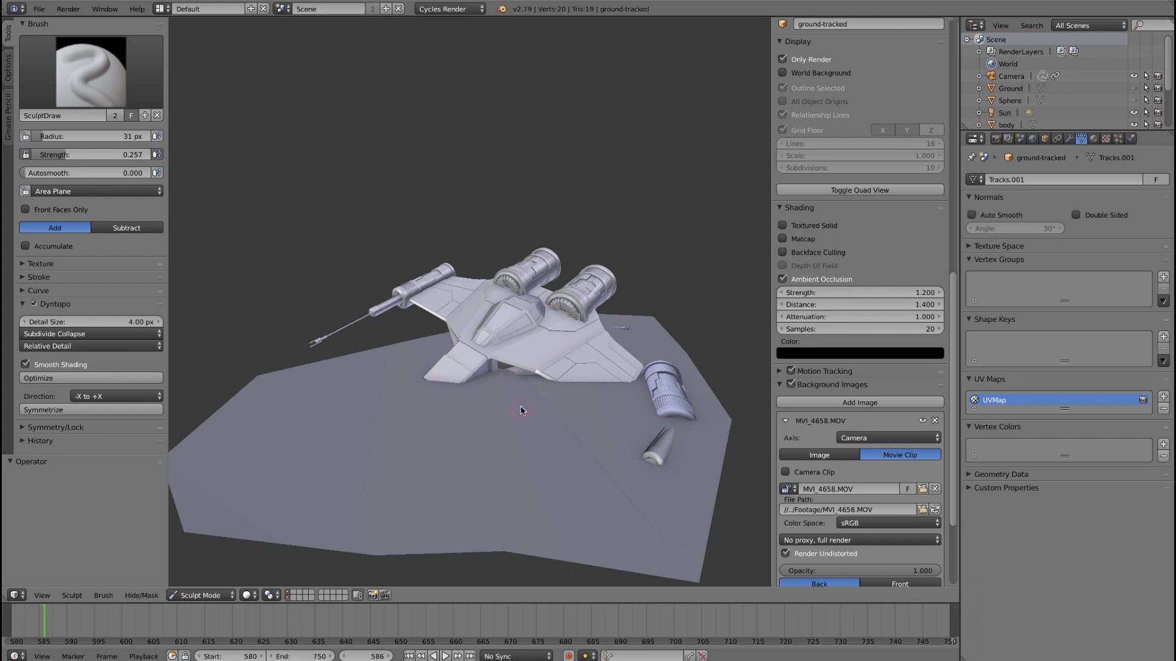
# - Increase the sculpt brush radius to 71 px
pyautogui.moveTo(521, 410)
pyautogui.mouseDown(button='middle')
pyautogui.moveTo(509, 404)
pyautogui.moveTo(526, 414)
pyautogui.mouseUp(button='middle')
pyautogui.press('f')
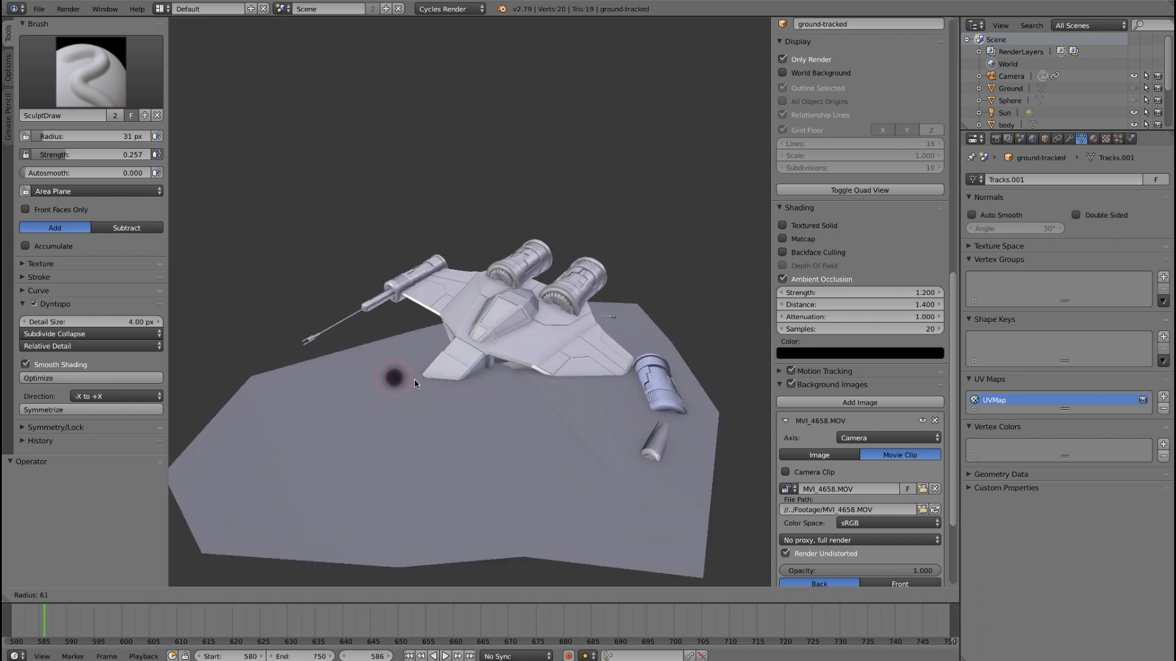
pyautogui.click(423, 380)
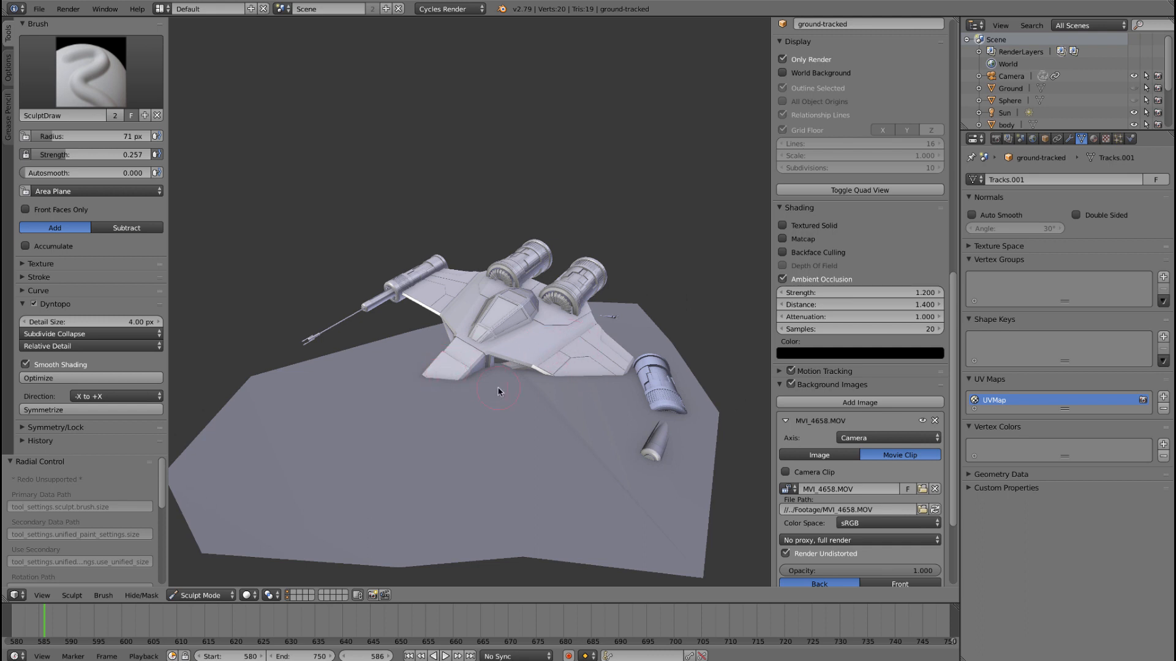
# - Examine how the ship and the broken-off parts sit on the flat ground from low, high and side angles
pyautogui.moveTo(395, 404); pyautogui.dragTo(315, 386, button='middle')
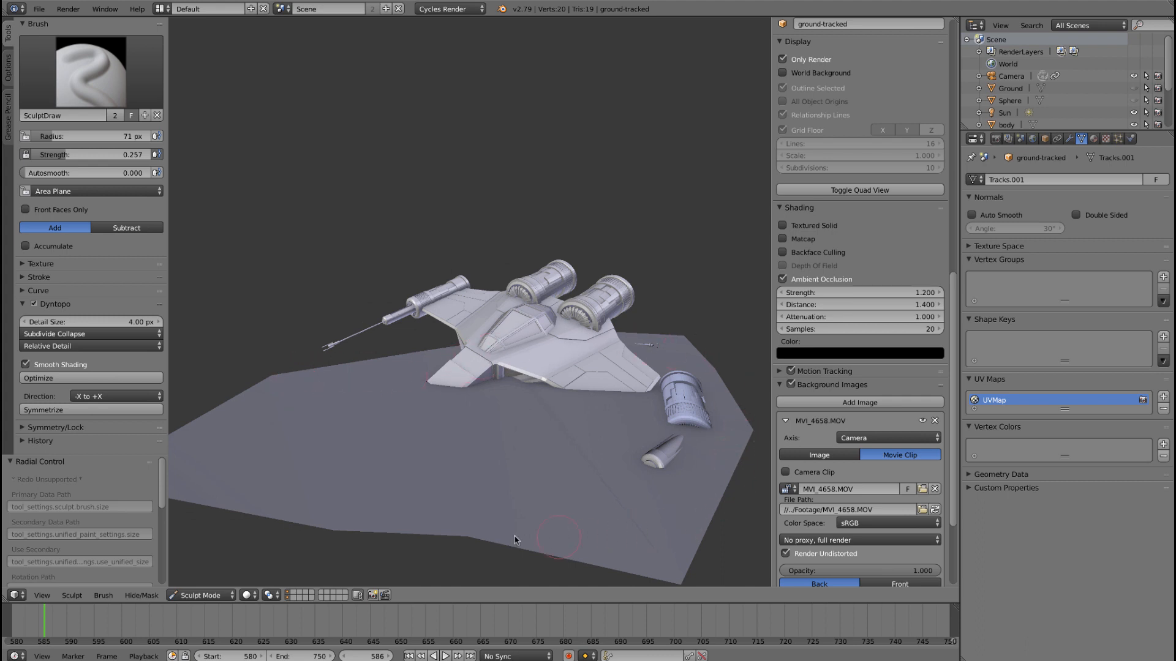
pyautogui.moveTo(517, 539); pyautogui.dragTo(502, 488, button='middle')
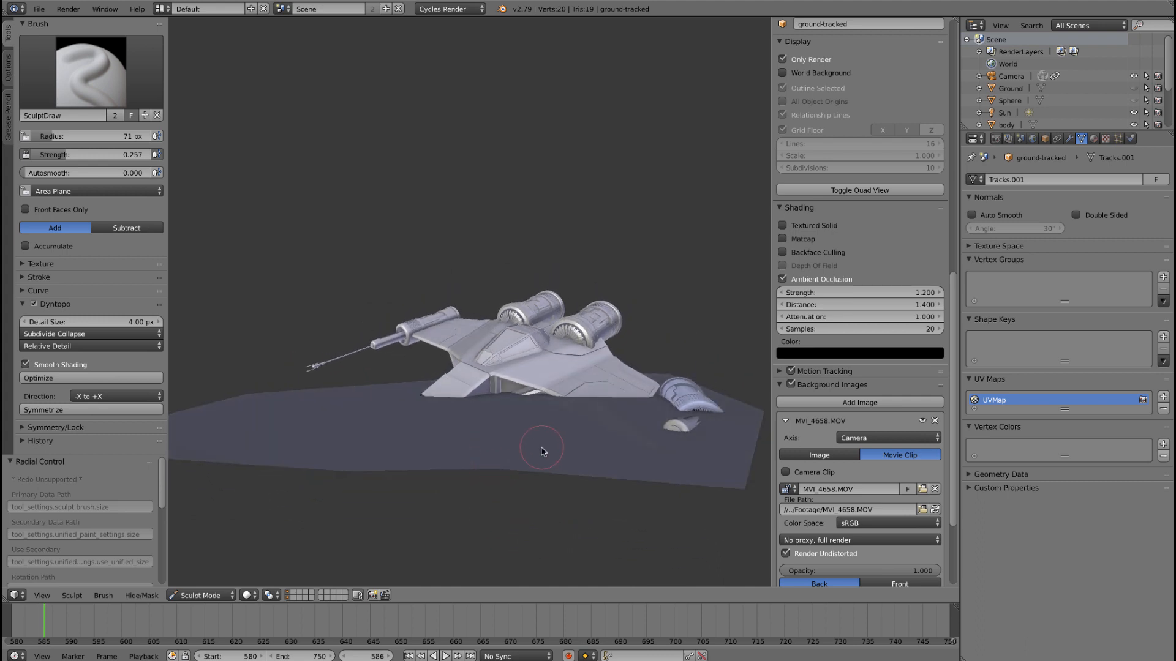
pyautogui.moveTo(538, 447); pyautogui.dragTo(538, 473, button='middle')
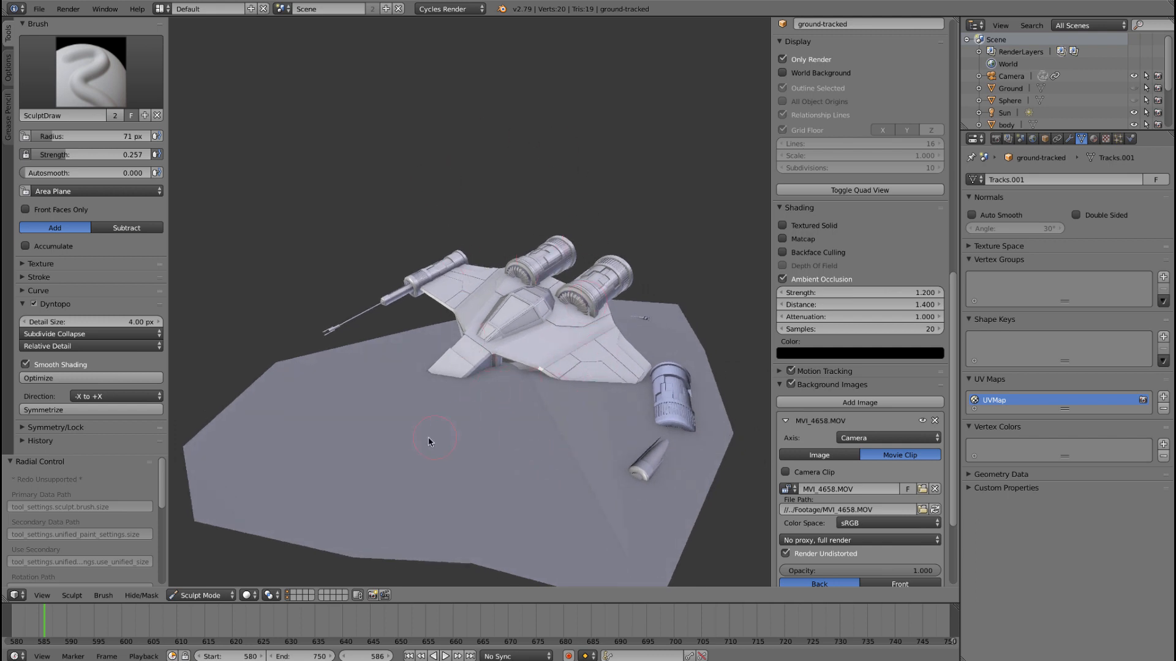
pyautogui.moveTo(428, 441); pyautogui.dragTo(493, 479, button='middle')
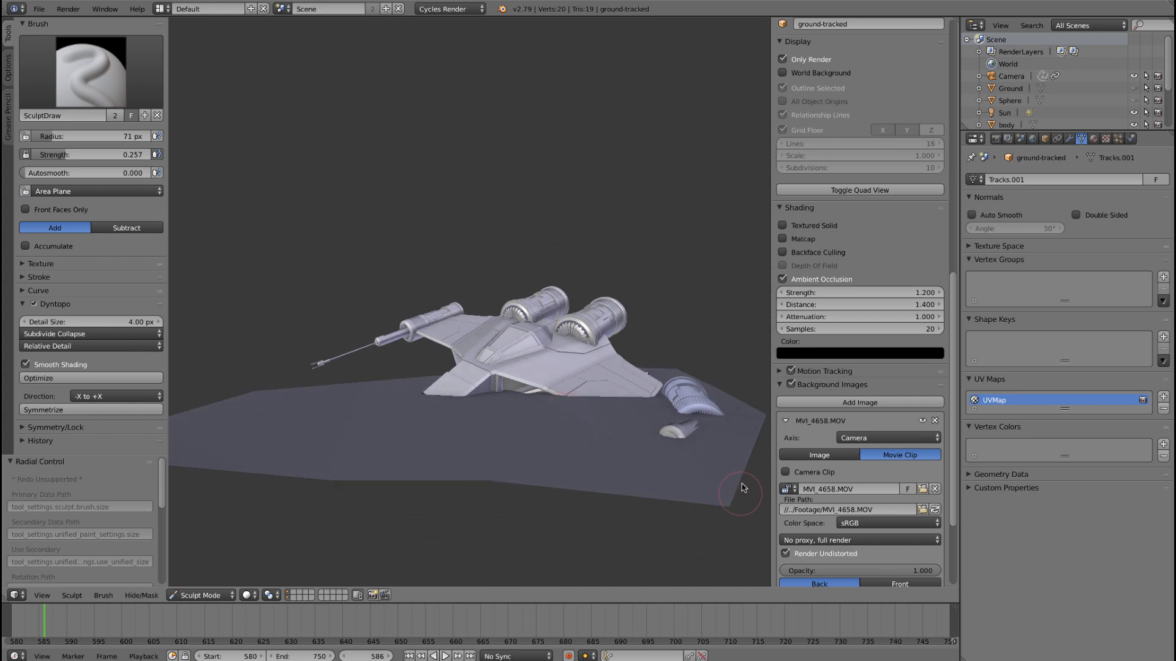
pyautogui.moveTo(343, 446); pyautogui.dragTo(388, 451, button='middle')
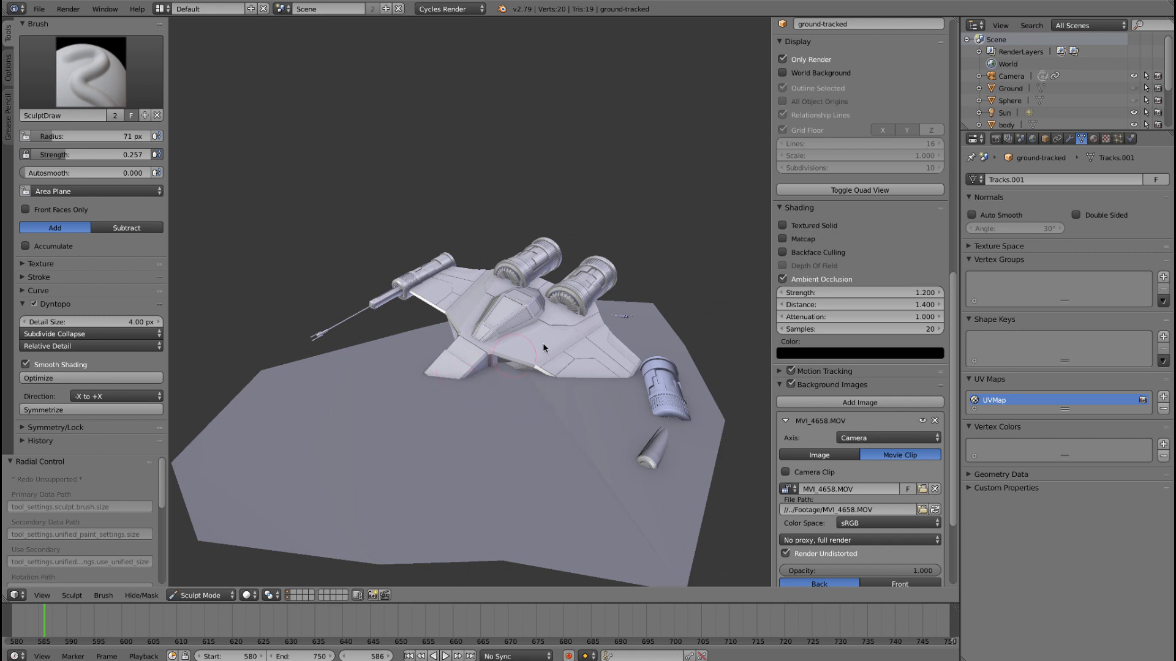
pyautogui.scroll(5, 488, 407)
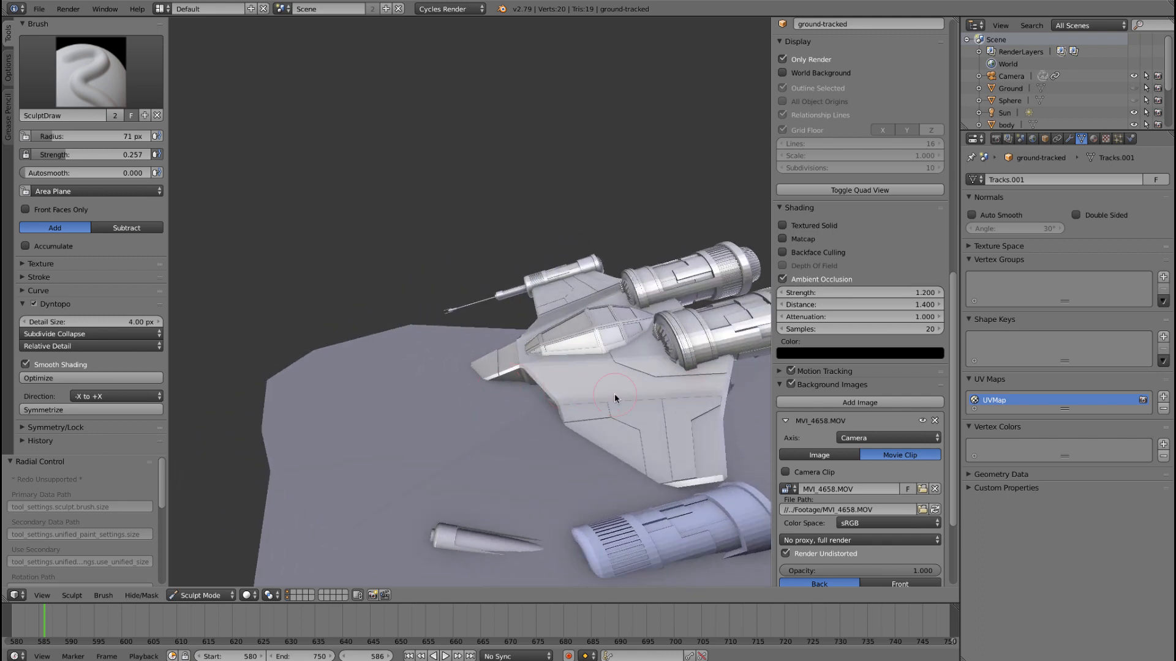
pyautogui.scroll(-2, 615, 395)
pyautogui.moveTo(615, 395); pyautogui.dragTo(675, 318, button='middle')
pyautogui.moveTo(455, 342); pyautogui.dragTo(333, 347, button='middle')
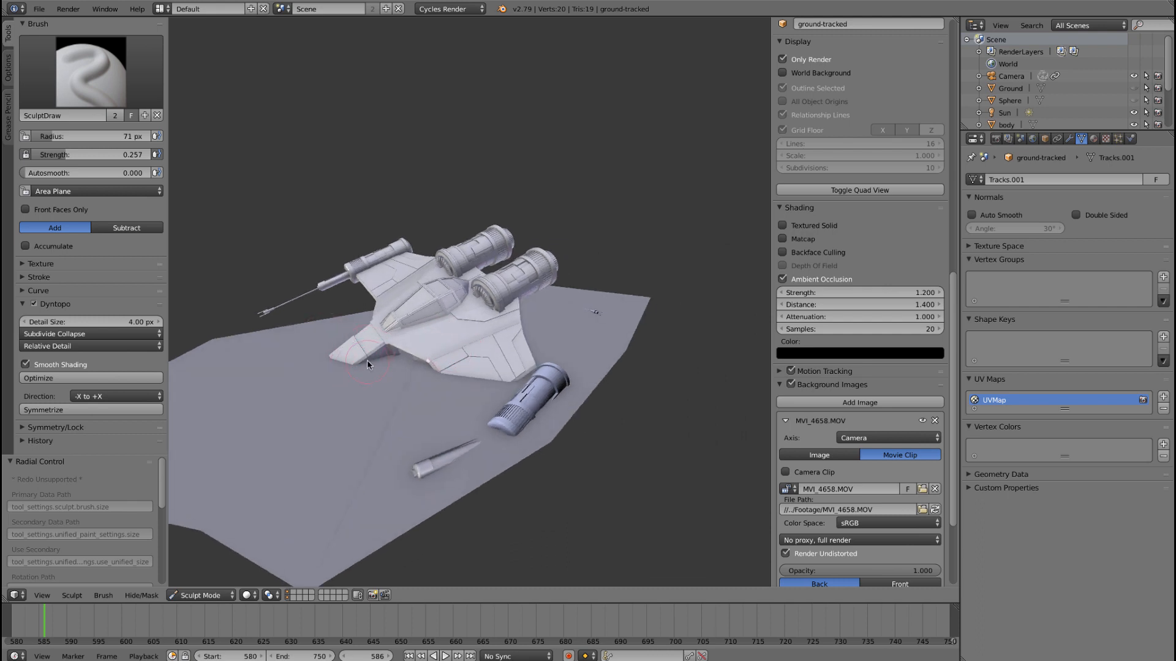
# - Sculpt the first long ridges into the ground beneath and behind the ship's engines
pyautogui.moveTo(368, 362); pyautogui.dragTo(552, 325)
pyautogui.moveTo(550, 324); pyautogui.dragTo(593, 345, button='middle')
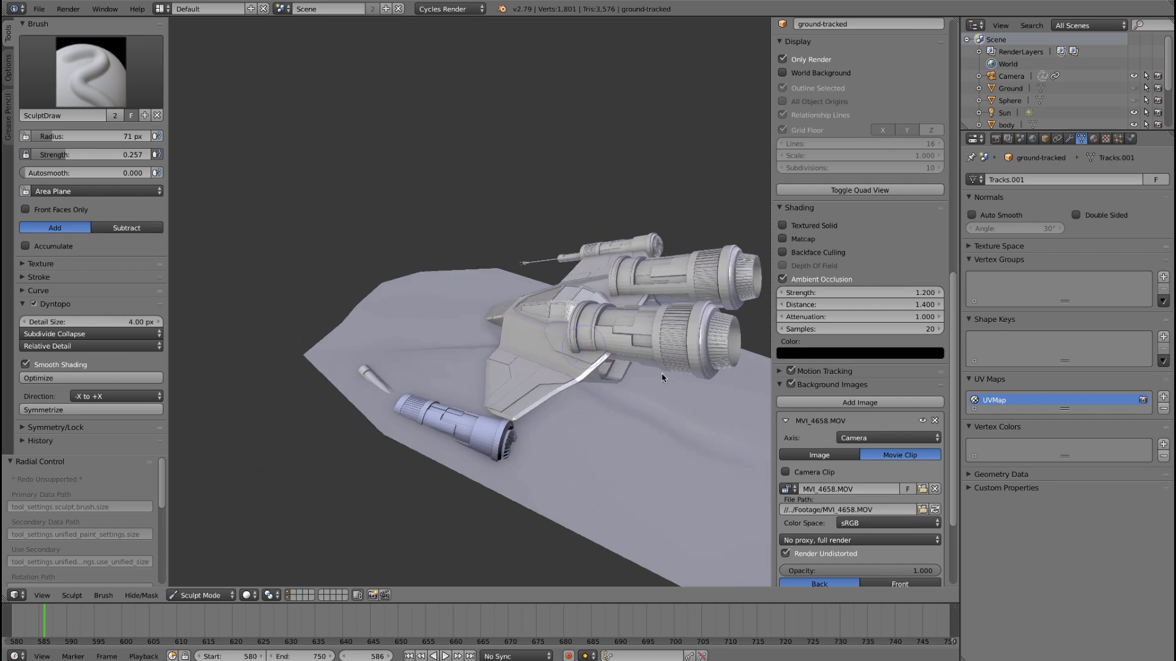
pyautogui.moveTo(662, 378)
pyautogui.mouseDown()
pyautogui.moveTo(588, 349)
pyautogui.moveTo(656, 379)
pyautogui.moveTo(753, 398)
pyautogui.moveTo(629, 373)
pyautogui.mouseUp()
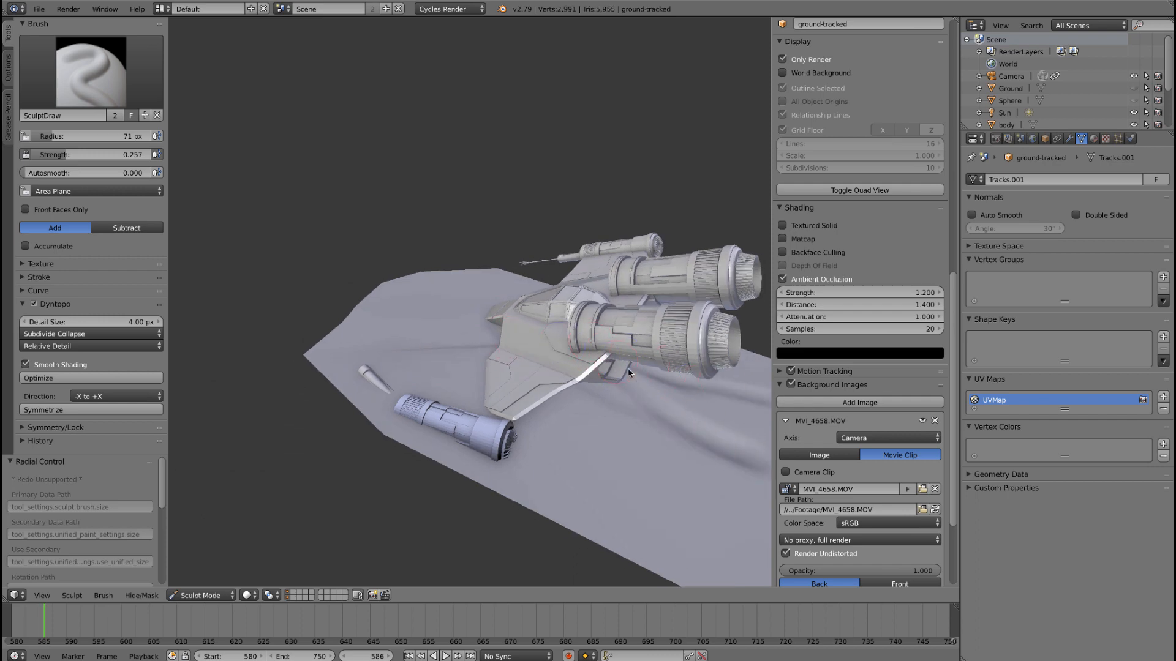
pyautogui.moveTo(629, 371)
pyautogui.mouseDown(button='middle')
pyautogui.moveTo(690, 407)
pyautogui.moveTo(678, 389)
pyautogui.mouseUp(button='middle')
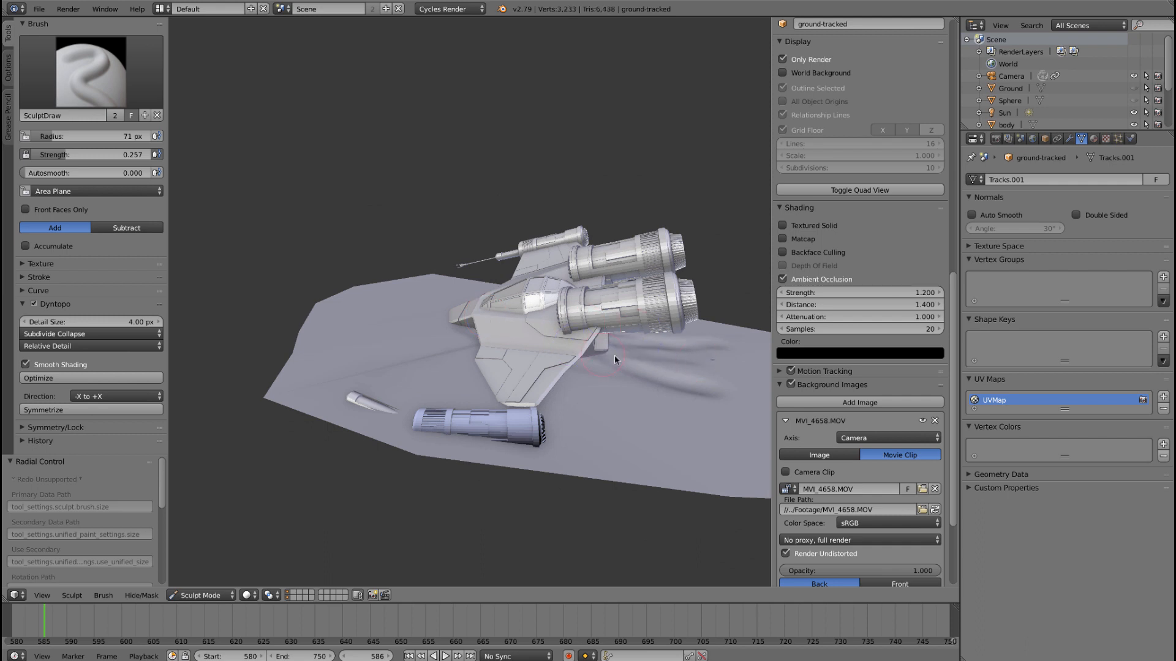
# - Add more trailing ridges across the ground behind the near wing and engines
pyautogui.moveTo(615, 359)
pyautogui.mouseDown()
pyautogui.moveTo(729, 361)
pyautogui.moveTo(678, 381)
pyautogui.mouseUp()
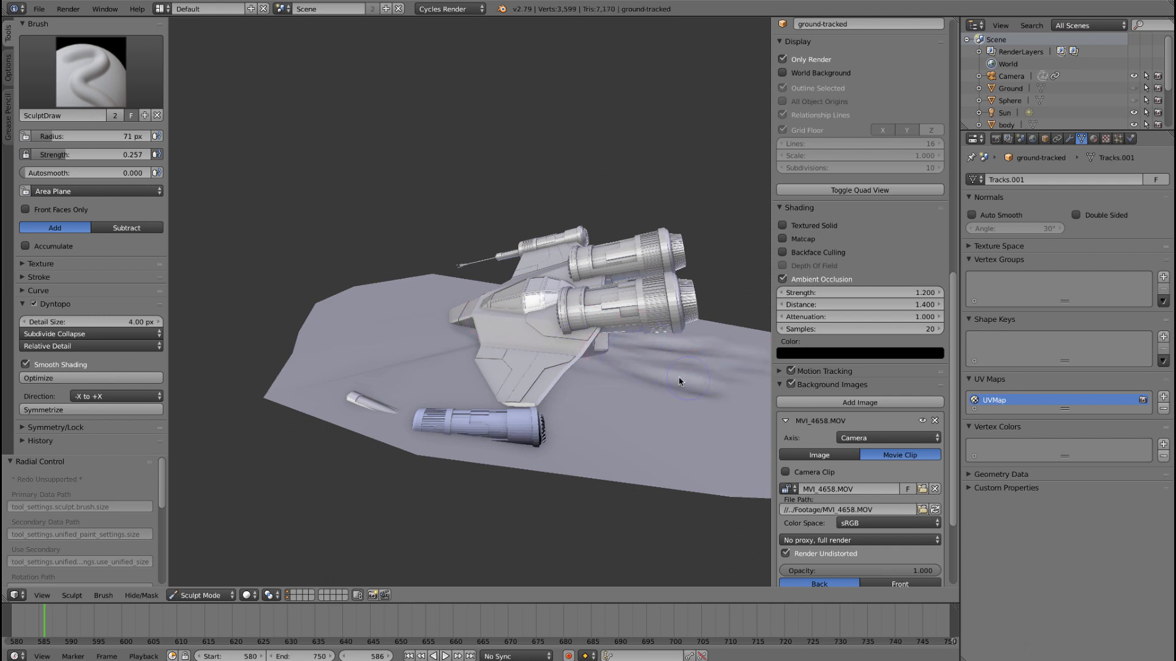
pyautogui.moveTo(561, 371)
pyautogui.mouseDown()
pyautogui.moveTo(491, 362)
pyautogui.moveTo(637, 375)
pyautogui.moveTo(558, 404)
pyautogui.moveTo(599, 419)
pyautogui.moveTo(733, 422)
pyautogui.mouseUp()
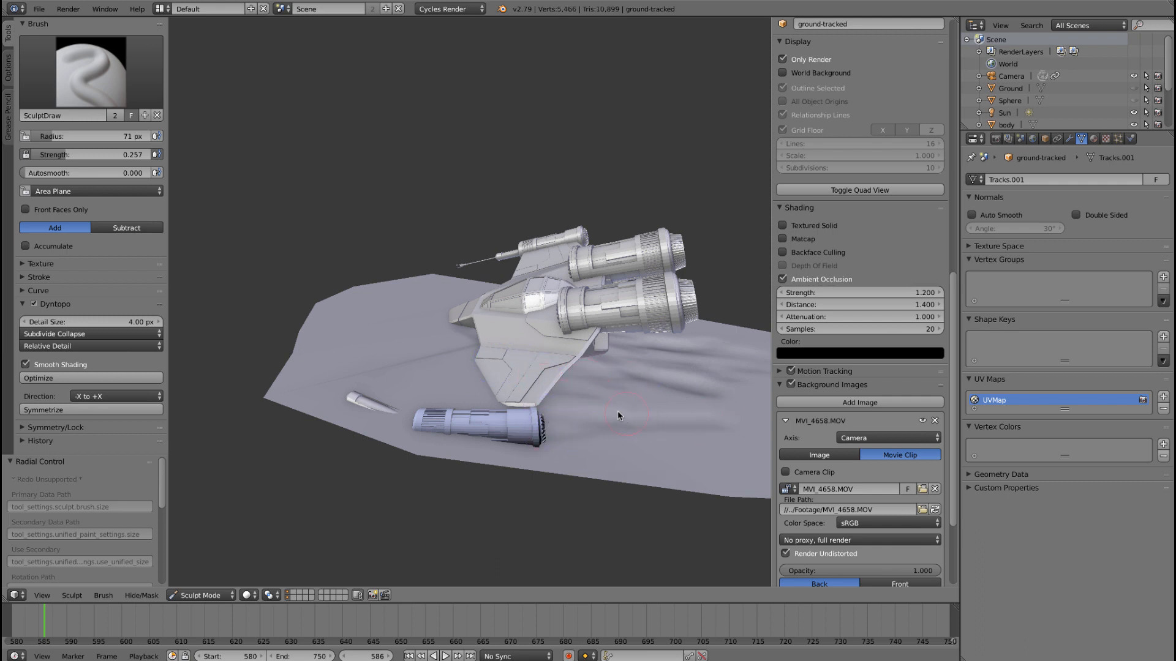
pyautogui.moveTo(617, 416); pyautogui.dragTo(704, 388)
pyautogui.moveTo(698, 389)
pyautogui.mouseDown(button='middle')
pyautogui.moveTo(766, 401)
pyautogui.moveTo(732, 386)
pyautogui.mouseUp(button='middle')
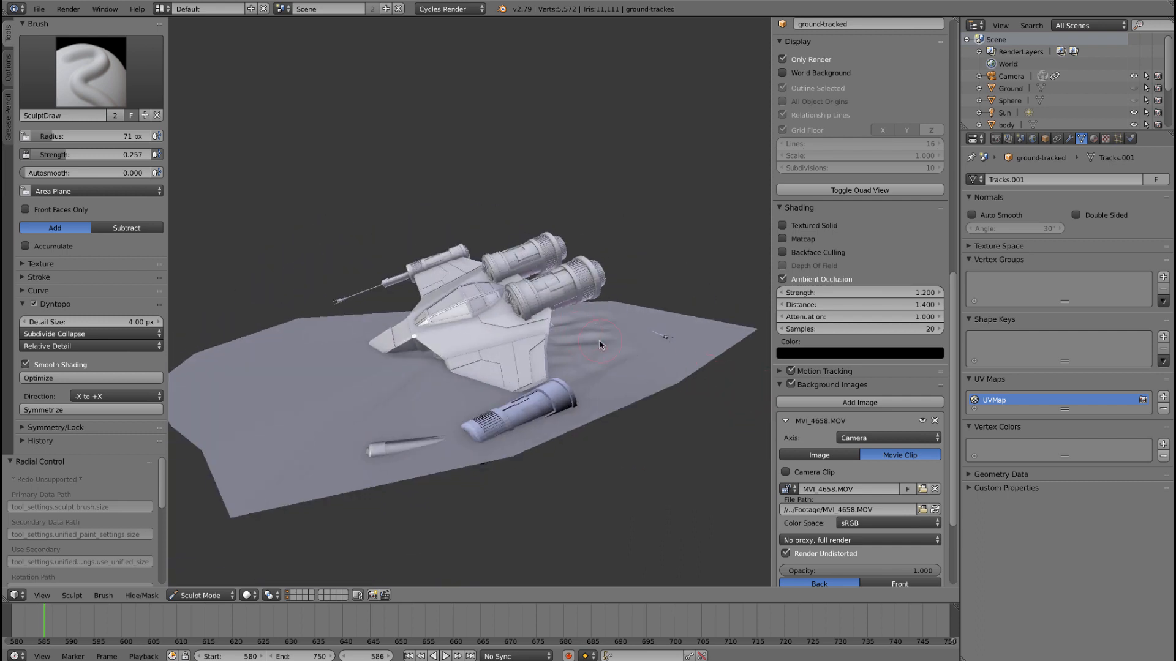
# - Set the brush strength to 0.503 and build up the ridges behind the ship with stronger strokes
pyautogui.press('f')
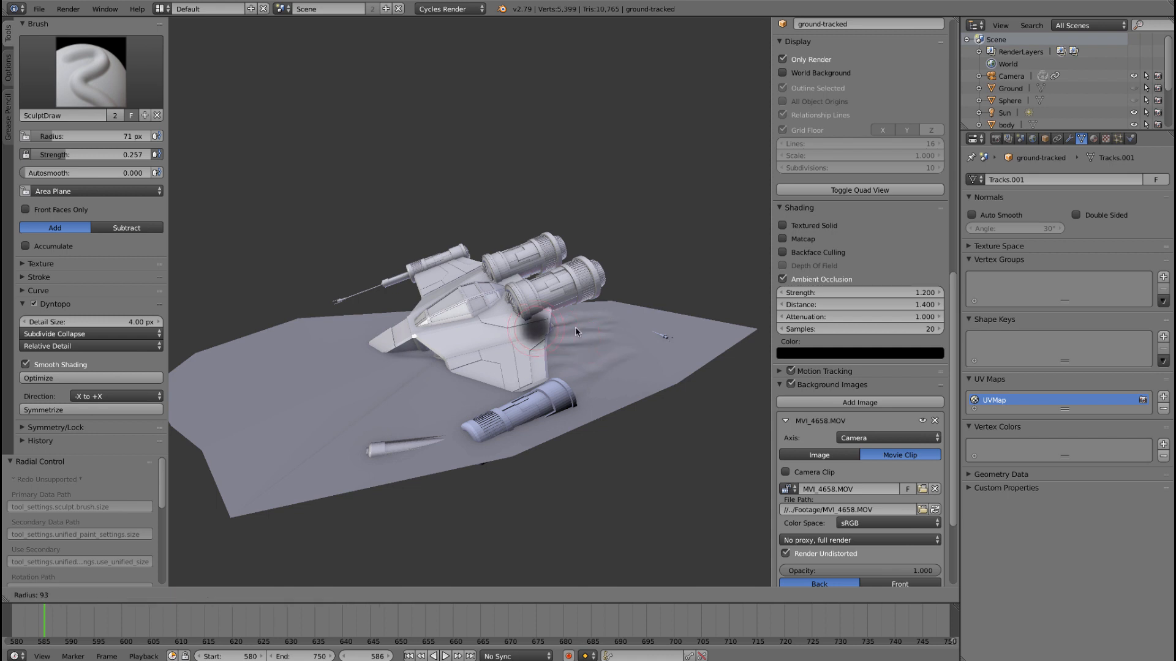
pyautogui.press('Escape')
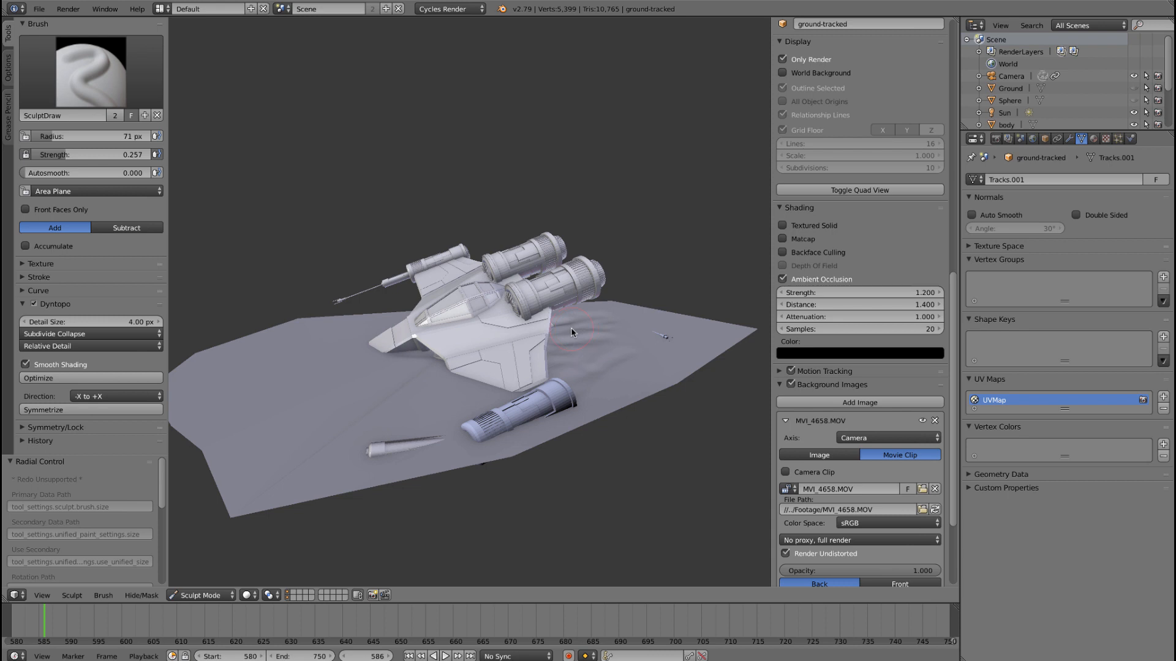
pyautogui.hotkey('shift', 'f')
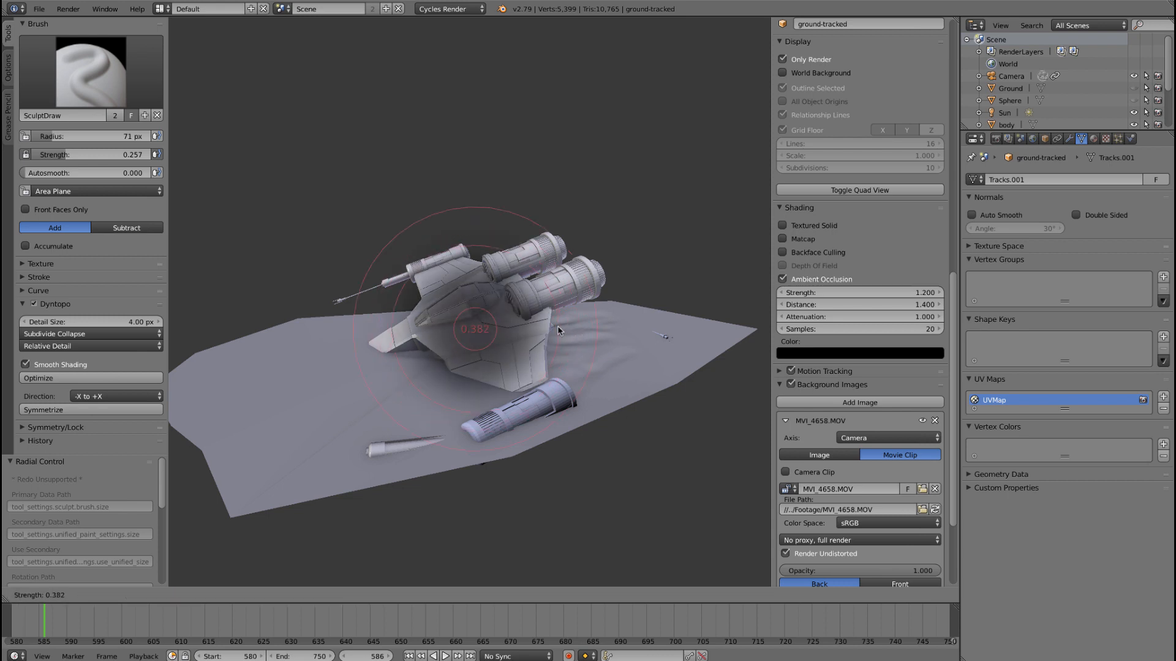
pyautogui.click(547, 330)
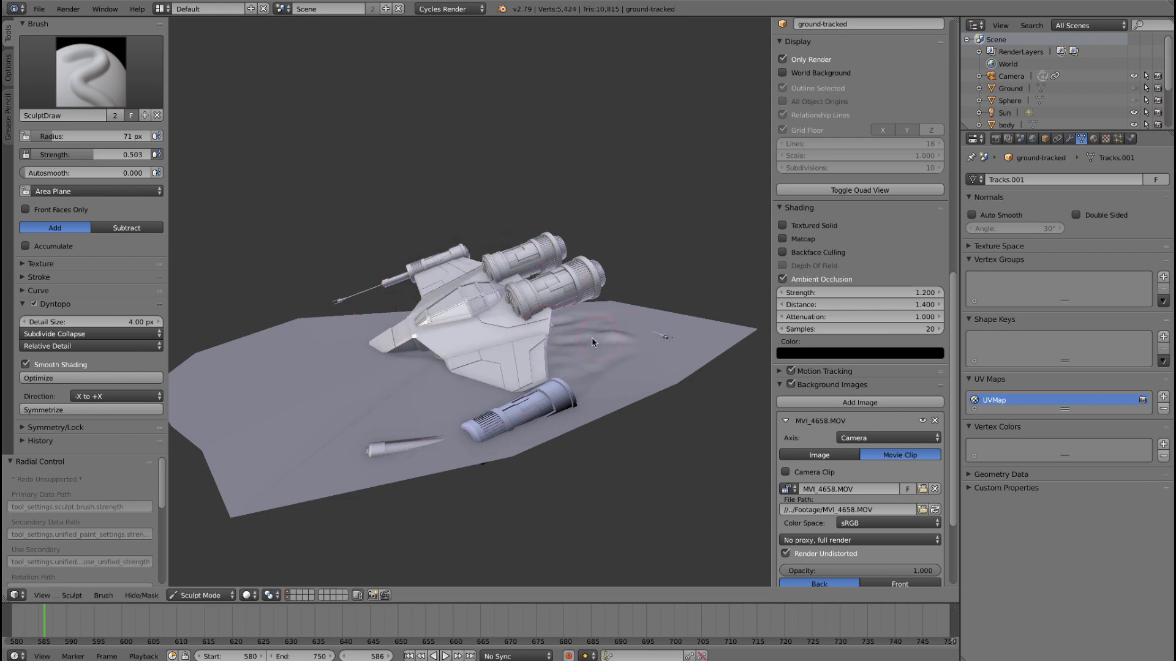
pyautogui.moveTo(602, 344)
pyautogui.mouseDown(button='middle')
pyautogui.moveTo(615, 346)
pyautogui.moveTo(592, 349)
pyautogui.mouseUp(button='middle')
pyautogui.moveTo(577, 358)
pyautogui.mouseDown()
pyautogui.moveTo(619, 363)
pyautogui.moveTo(565, 362)
pyautogui.mouseUp()
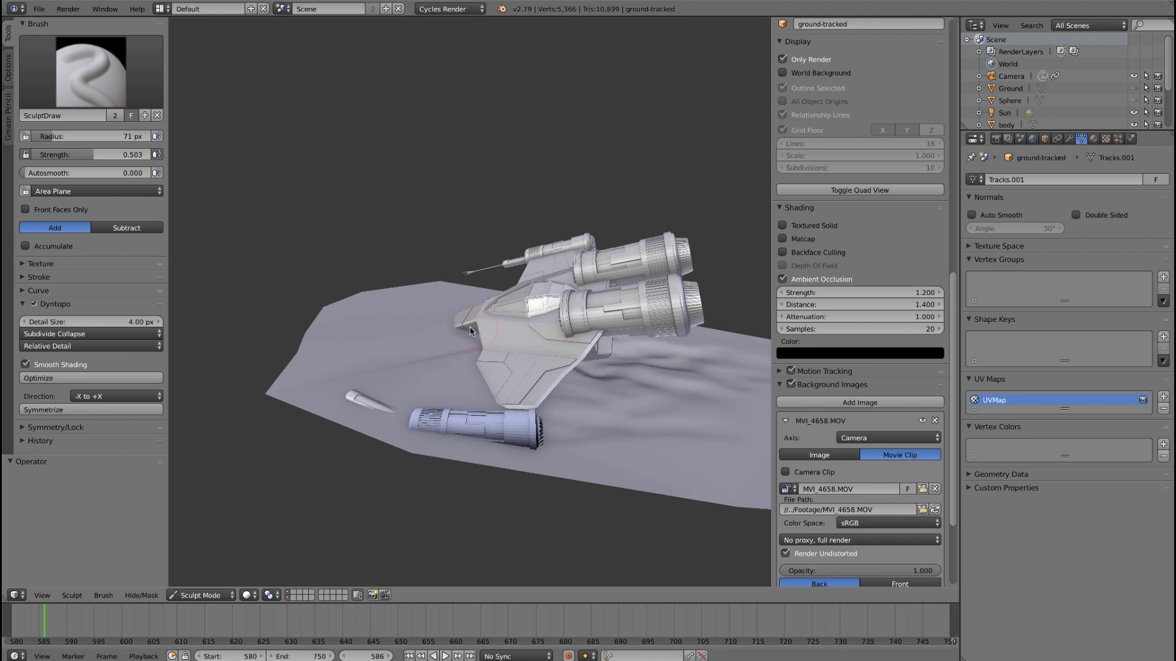
pyautogui.moveTo(469, 326); pyautogui.dragTo(505, 341)
pyautogui.moveTo(598, 365)
pyautogui.mouseDown()
pyautogui.moveTo(674, 370)
pyautogui.moveTo(576, 379)
pyautogui.moveTo(681, 387)
pyautogui.mouseUp()
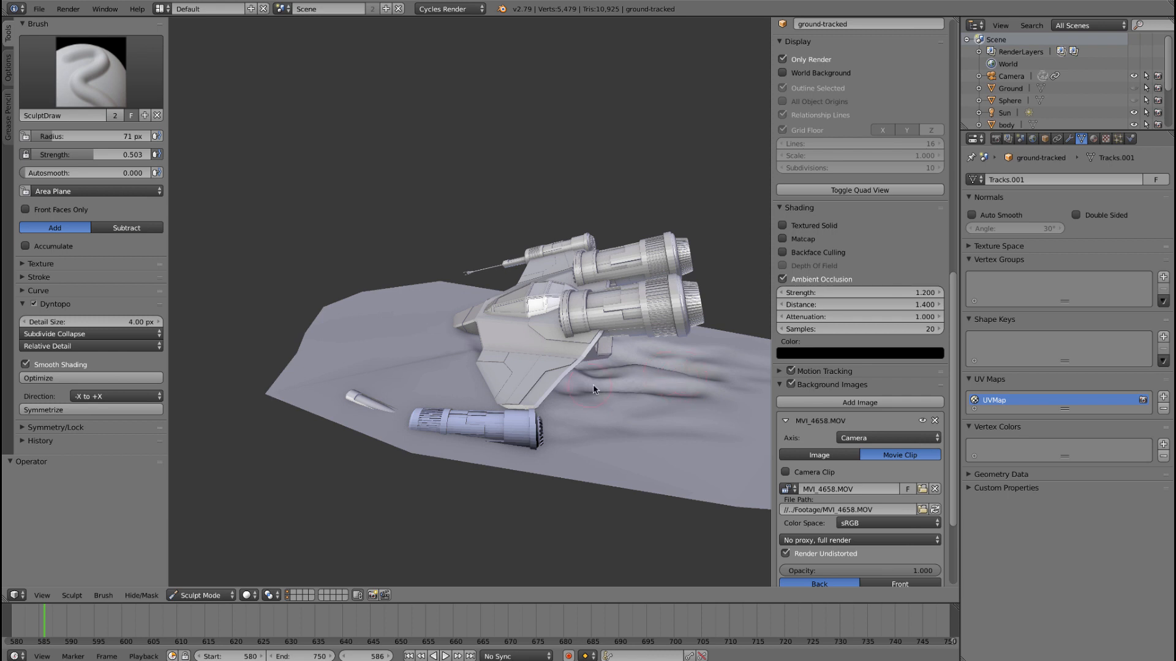
# - Sculpt piled-up dirt along the ground around the ship's nose and the front edge of the near wing
pyautogui.moveTo(597, 390); pyautogui.dragTo(637, 382, button='middle')
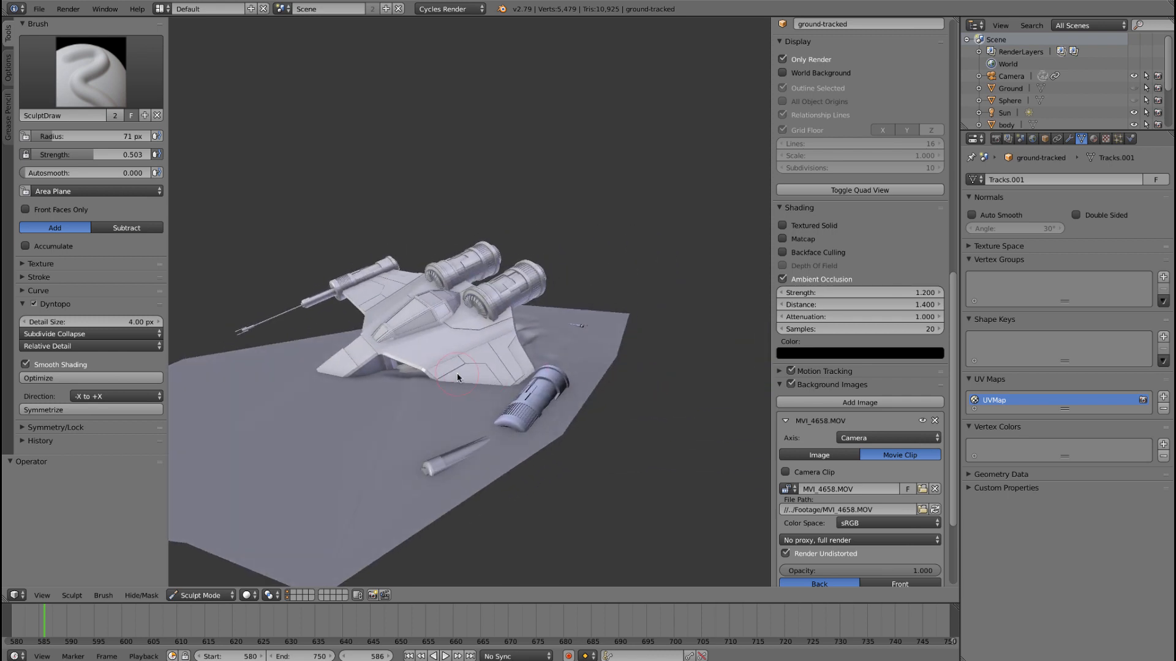
pyautogui.moveTo(468, 400)
pyautogui.mouseDown()
pyautogui.moveTo(490, 386)
pyautogui.moveTo(419, 387)
pyautogui.mouseUp()
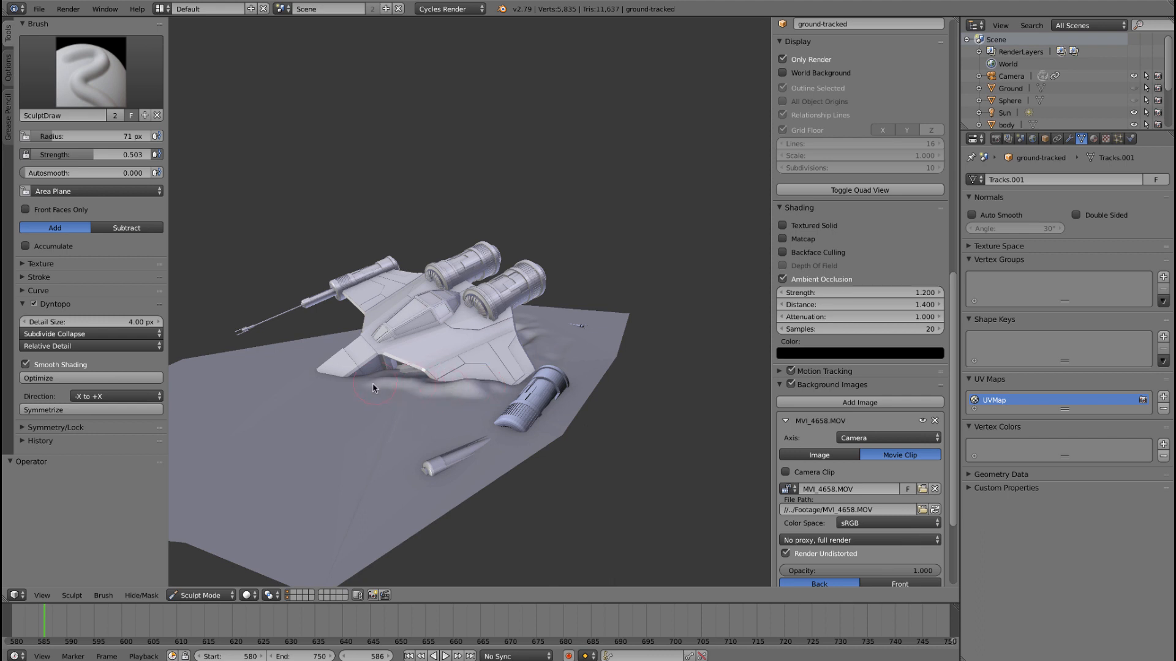
pyautogui.moveTo(317, 384)
pyautogui.mouseDown()
pyautogui.moveTo(343, 383)
pyautogui.moveTo(294, 371)
pyautogui.moveTo(337, 352)
pyautogui.moveTo(309, 379)
pyautogui.moveTo(350, 385)
pyautogui.moveTo(281, 387)
pyautogui.moveTo(283, 398)
pyautogui.moveTo(513, 395)
pyautogui.mouseUp()
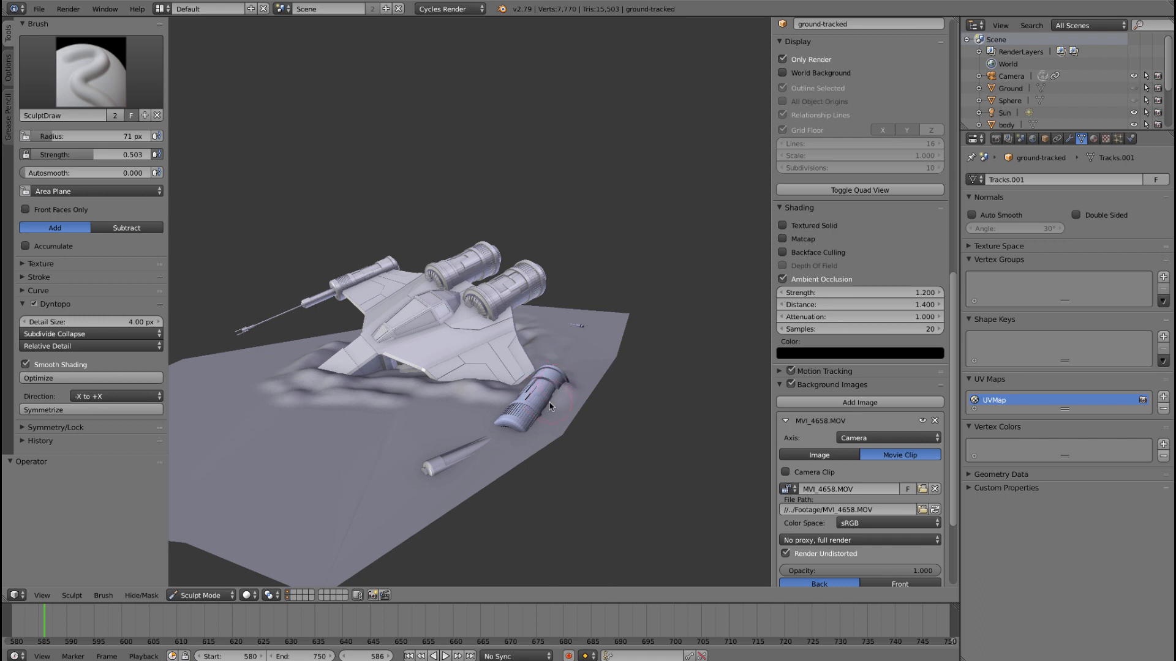
# - Sculpt dirt mounds around the detached engine and the broken conical piece beside the ship
pyautogui.moveTo(542, 421)
pyautogui.mouseDown()
pyautogui.moveTo(464, 467)
pyautogui.moveTo(462, 451)
pyautogui.moveTo(491, 432)
pyautogui.mouseUp()
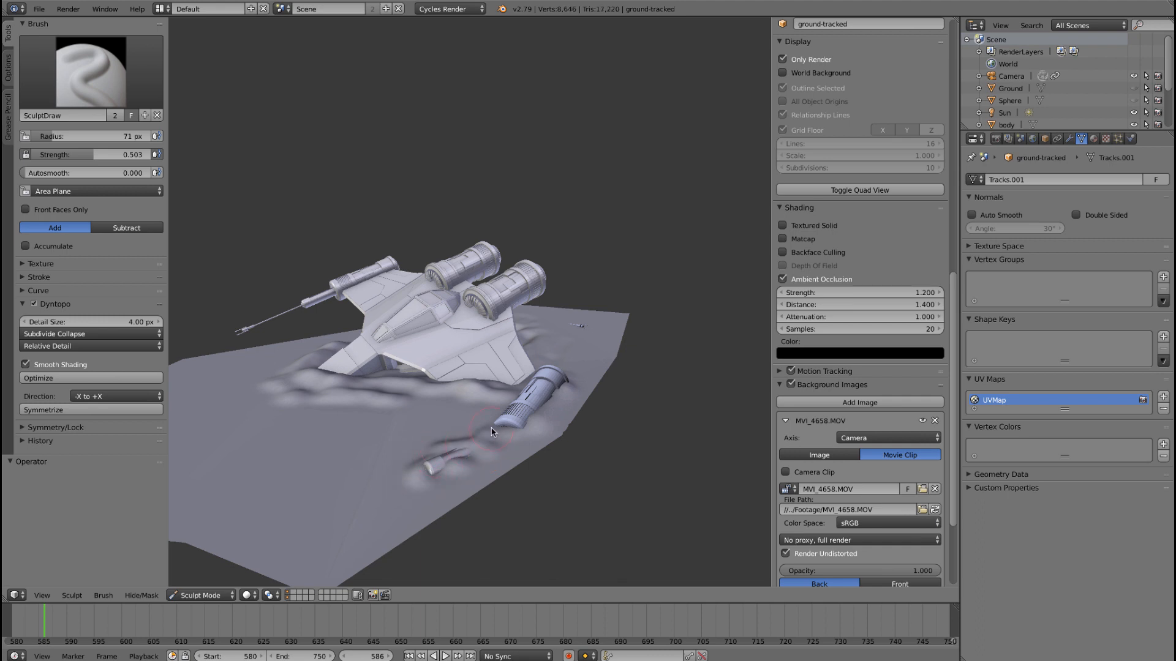
pyautogui.moveTo(467, 400)
pyautogui.mouseDown(button='middle')
pyautogui.moveTo(475, 390)
pyautogui.moveTo(488, 400)
pyautogui.mouseUp(button='middle')
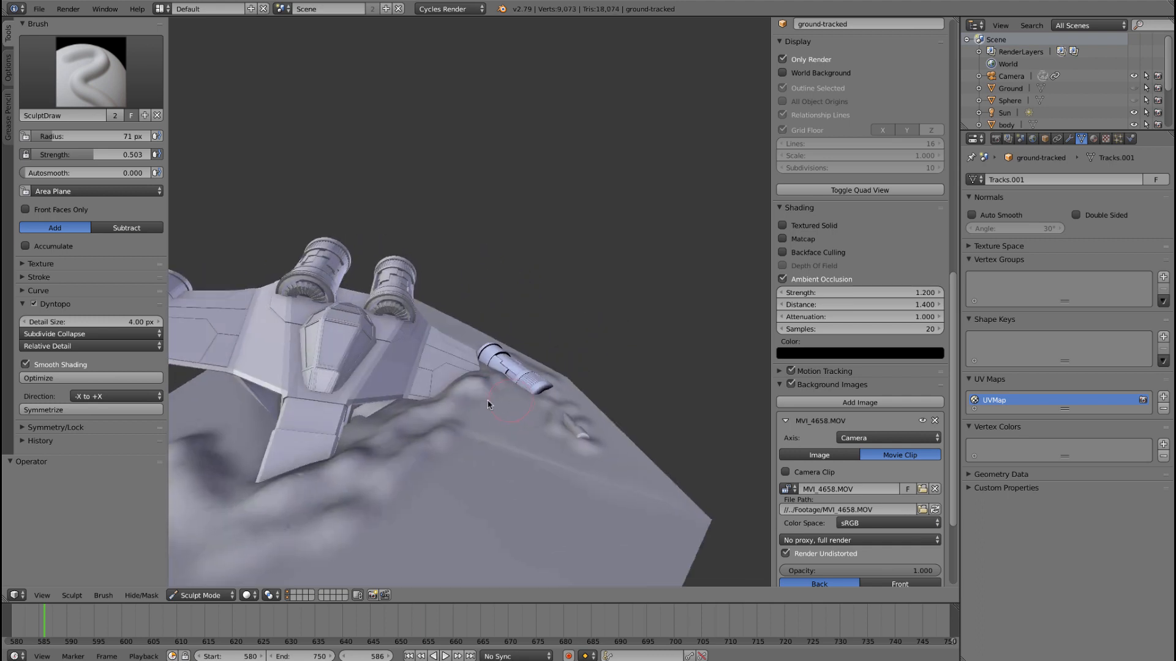
# - Build up more piled dirt around the ship's nose and along the front of the near wing with the 71 px brush
pyautogui.moveTo(256, 415)
pyautogui.mouseDown()
pyautogui.moveTo(240, 457)
pyautogui.moveTo(223, 446)
pyautogui.moveTo(234, 395)
pyautogui.moveTo(196, 430)
pyautogui.moveTo(211, 411)
pyautogui.moveTo(215, 464)
pyautogui.moveTo(238, 441)
pyautogui.mouseUp()
pyautogui.moveTo(237, 441)
pyautogui.mouseDown(button='middle')
pyautogui.moveTo(188, 433)
pyautogui.moveTo(216, 442)
pyautogui.mouseUp(button='middle')
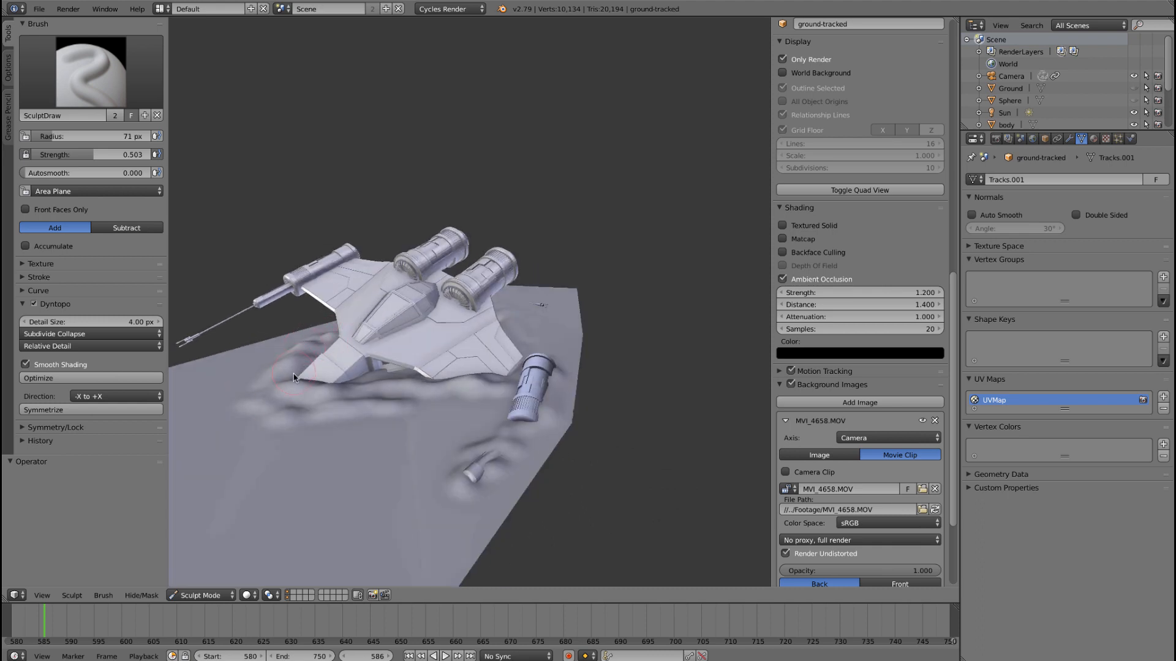
pyautogui.moveTo(293, 373)
pyautogui.keyDown('ctrl'); pyautogui.mouseDown()
pyautogui.moveTo(270, 372)
pyautogui.moveTo(287, 365)
pyautogui.mouseUp(); pyautogui.keyUp('ctrl')
pyautogui.moveTo(346, 397); pyautogui.dragTo(314, 393, button='middle')
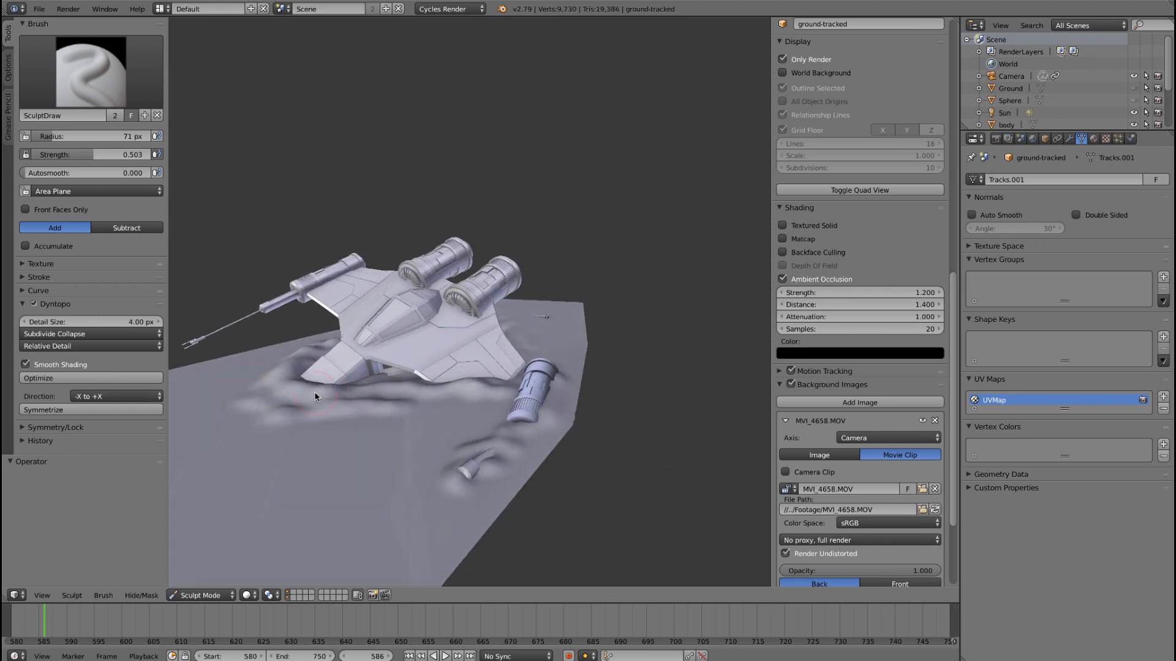
pyautogui.moveTo(359, 391)
pyautogui.mouseDown()
pyautogui.moveTo(325, 398)
pyautogui.moveTo(460, 407)
pyautogui.mouseUp()
pyautogui.moveTo(423, 404)
pyautogui.mouseDown(button='middle')
pyautogui.moveTo(410, 376)
pyautogui.moveTo(407, 392)
pyautogui.mouseUp(button='middle')
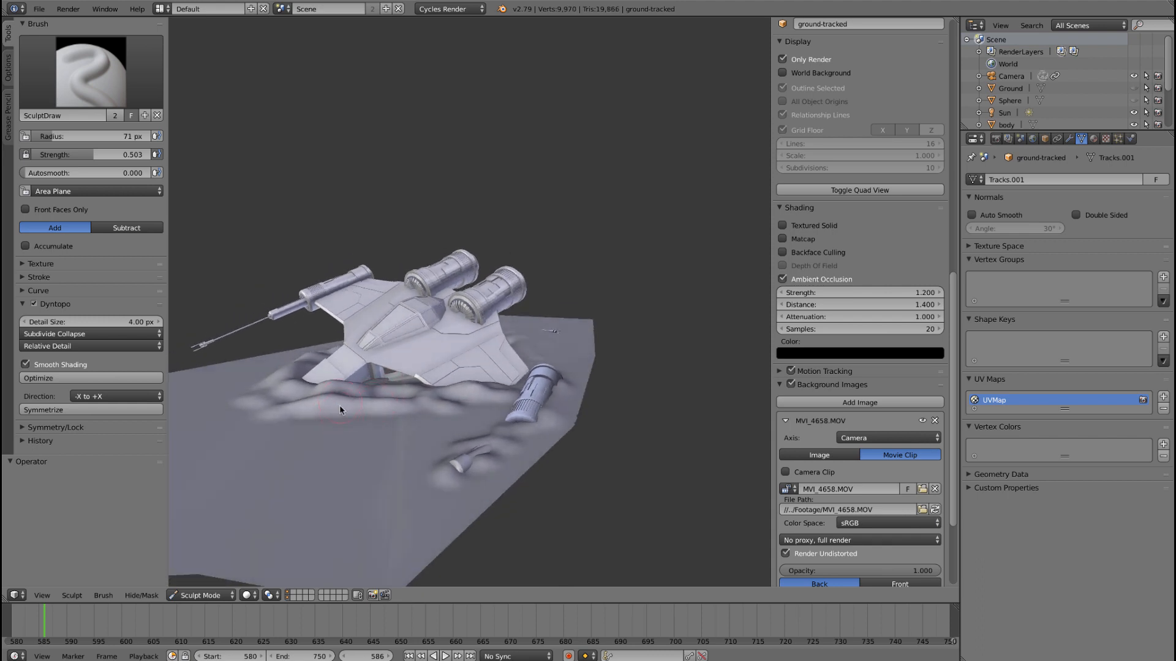
pyautogui.moveTo(286, 395)
pyautogui.mouseDown()
pyautogui.moveTo(251, 410)
pyautogui.moveTo(351, 406)
pyautogui.mouseUp()
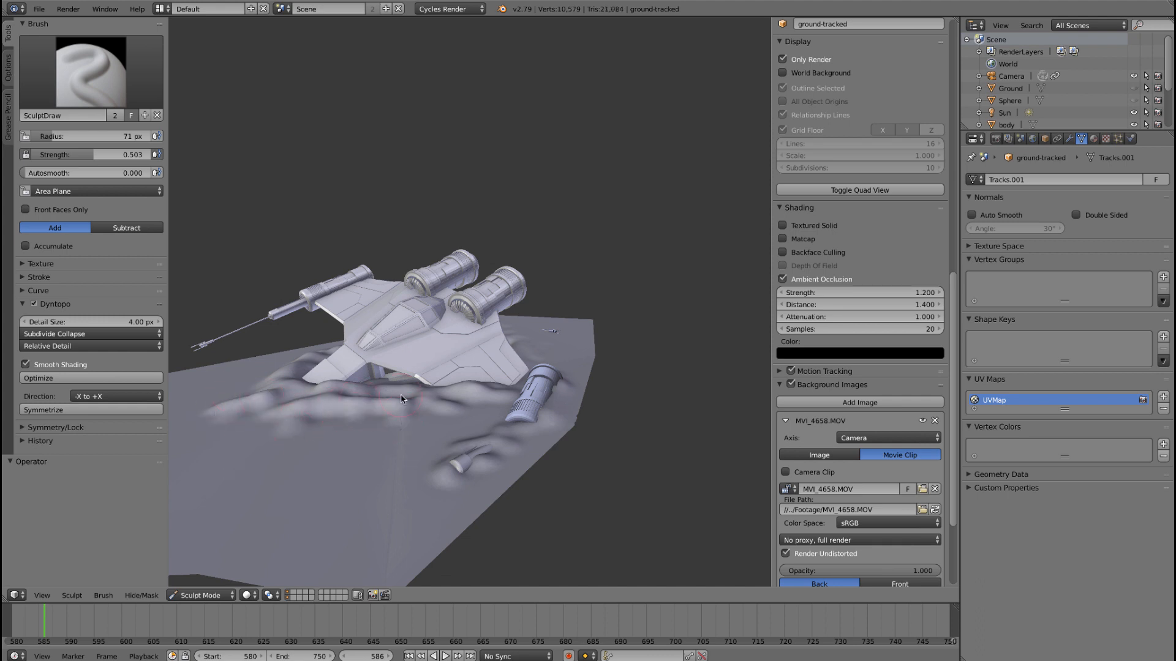
# - Set the brush radius to 35 px and break up the dirt mounds around the nose and near wing with smaller ridges
pyautogui.press('f')
pyautogui.click(346, 395)
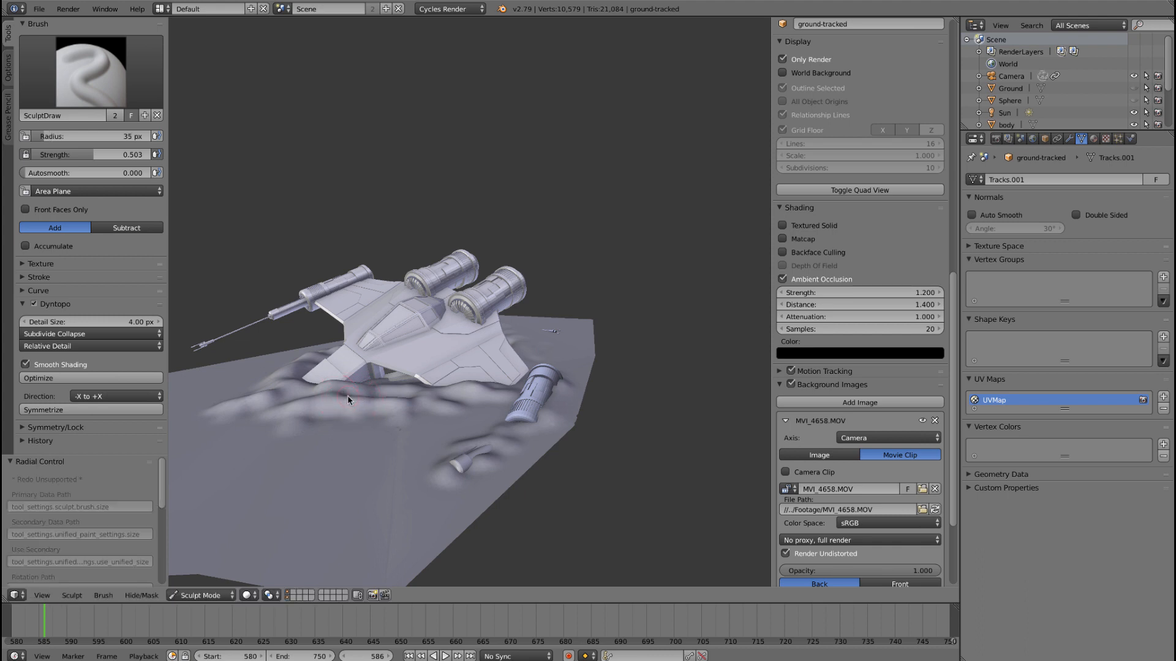
pyautogui.moveTo(343, 400)
pyautogui.mouseDown()
pyautogui.moveTo(289, 398)
pyautogui.moveTo(272, 420)
pyautogui.moveTo(280, 431)
pyautogui.moveTo(329, 408)
pyautogui.mouseUp()
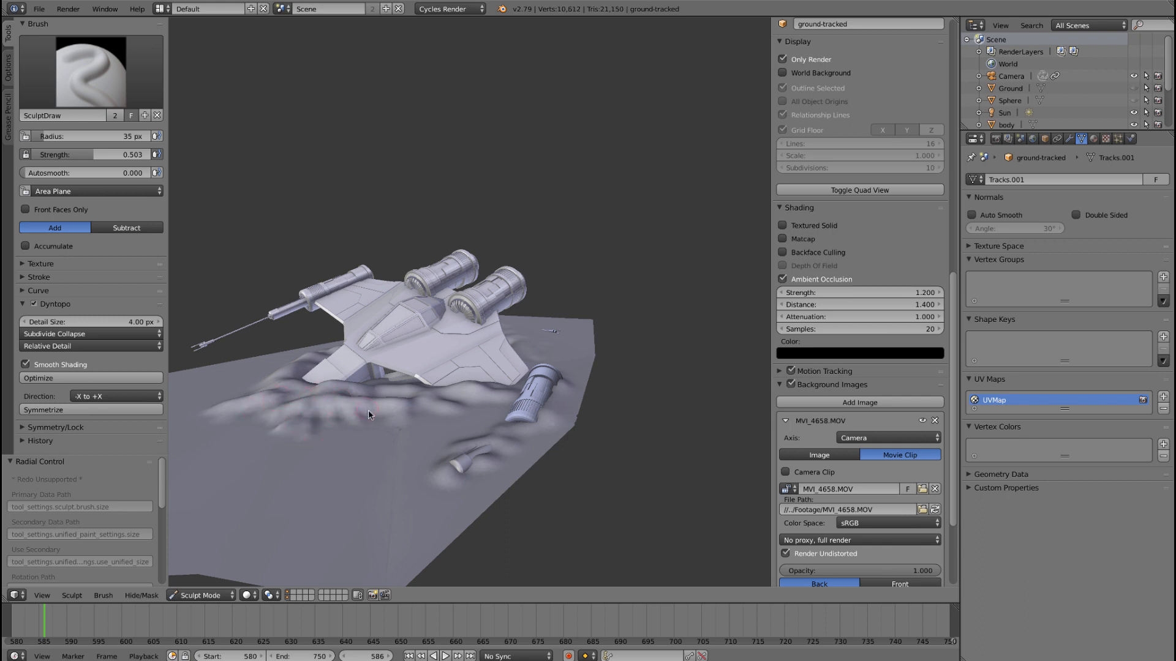
pyautogui.moveTo(454, 410); pyautogui.dragTo(506, 400)
pyautogui.moveTo(356, 390); pyautogui.dragTo(262, 406, button='middle')
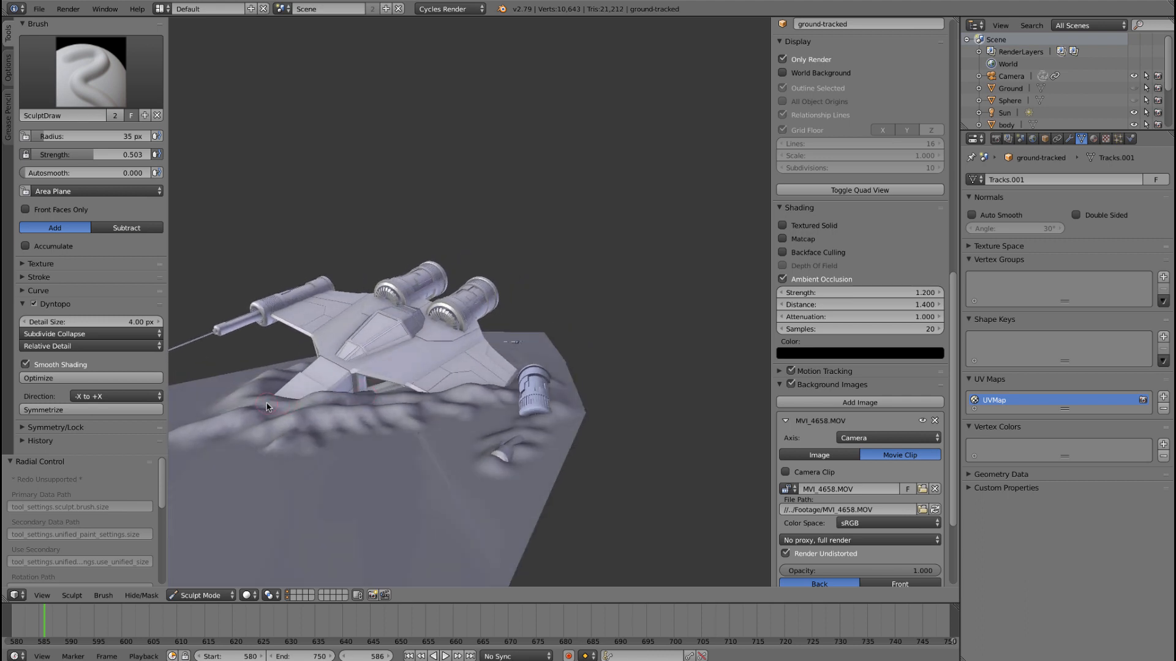
pyautogui.moveTo(256, 393)
pyautogui.mouseDown()
pyautogui.moveTo(276, 376)
pyautogui.moveTo(179, 418)
pyautogui.moveTo(281, 369)
pyautogui.mouseUp()
pyautogui.moveTo(252, 453); pyautogui.dragTo(237, 453, button='middle')
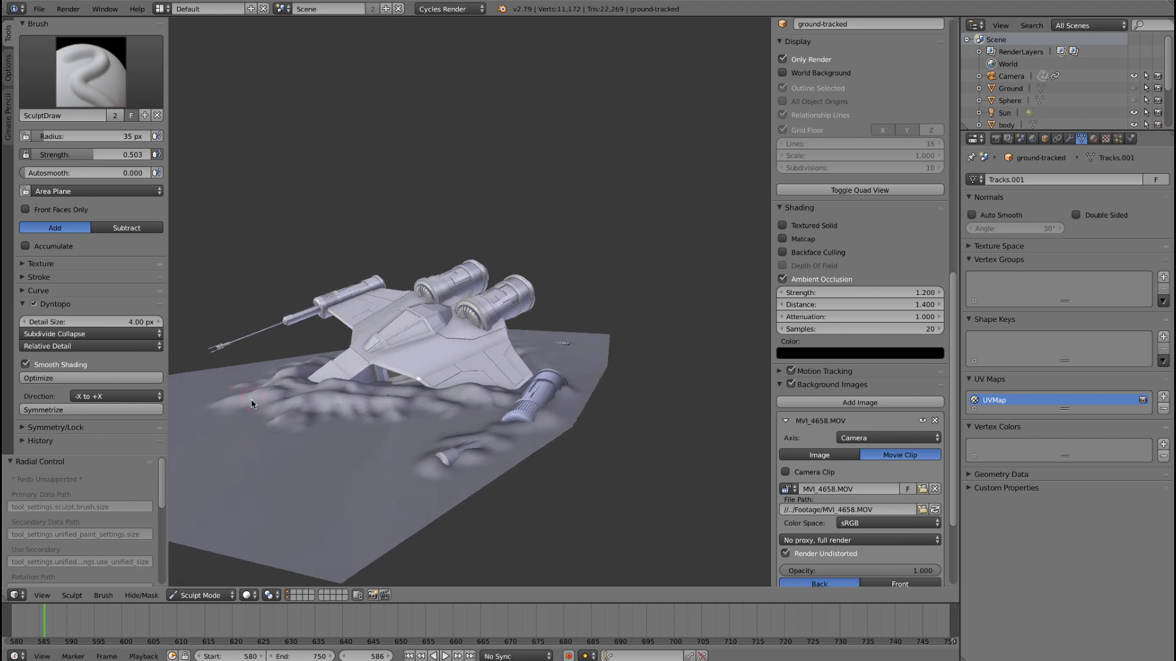
pyautogui.moveTo(258, 384)
pyautogui.mouseDown()
pyautogui.moveTo(231, 388)
pyautogui.moveTo(275, 406)
pyautogui.moveTo(385, 388)
pyautogui.moveTo(493, 398)
pyautogui.moveTo(439, 402)
pyautogui.moveTo(460, 410)
pyautogui.moveTo(563, 402)
pyautogui.moveTo(516, 438)
pyautogui.mouseUp()
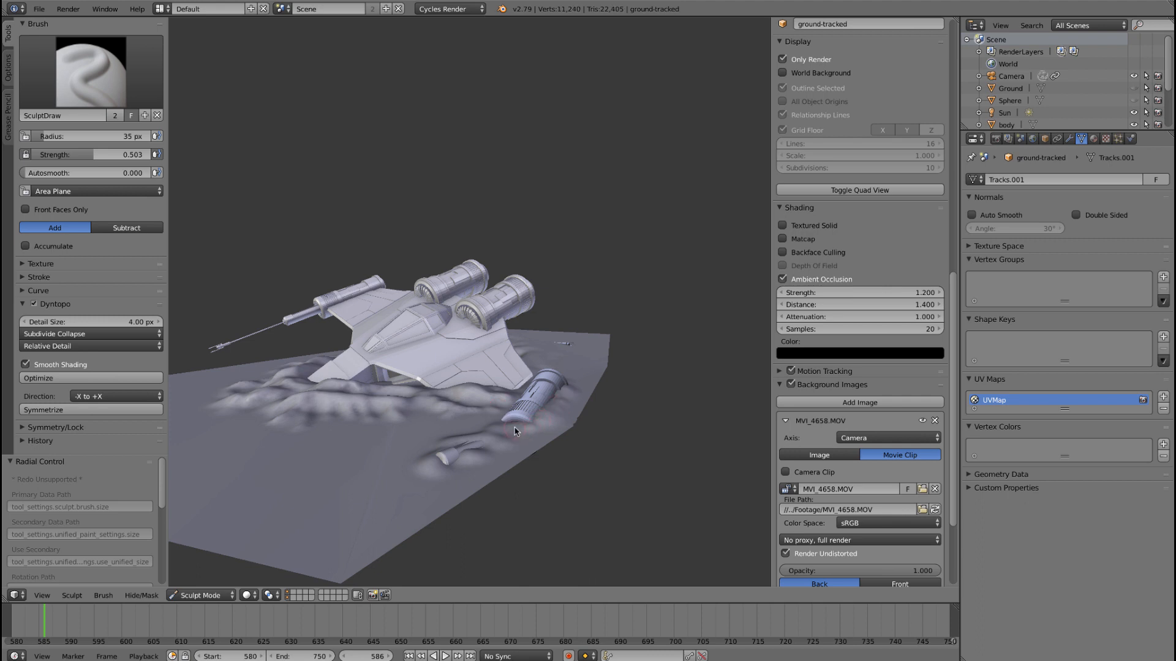
# - Set the brush radius to 25 px and sculpt fine dirt detail around the detached engine and across the front mounds
pyautogui.press('f')
pyautogui.click(509, 432)
pyautogui.scroll(2, 526, 469)
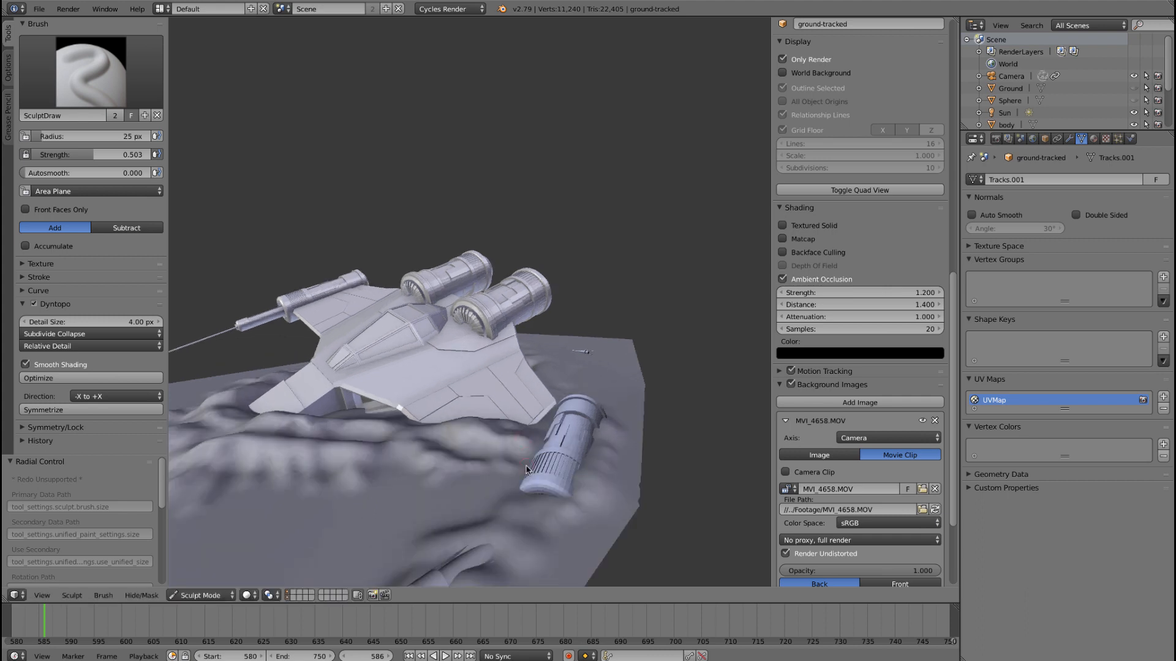
pyautogui.moveTo(537, 511)
pyautogui.mouseDown()
pyautogui.moveTo(606, 473)
pyautogui.moveTo(613, 429)
pyautogui.moveTo(606, 451)
pyautogui.mouseUp()
pyautogui.moveTo(491, 436)
pyautogui.mouseDown()
pyautogui.moveTo(456, 428)
pyautogui.moveTo(469, 437)
pyautogui.moveTo(414, 454)
pyautogui.moveTo(467, 465)
pyautogui.moveTo(421, 478)
pyautogui.mouseUp()
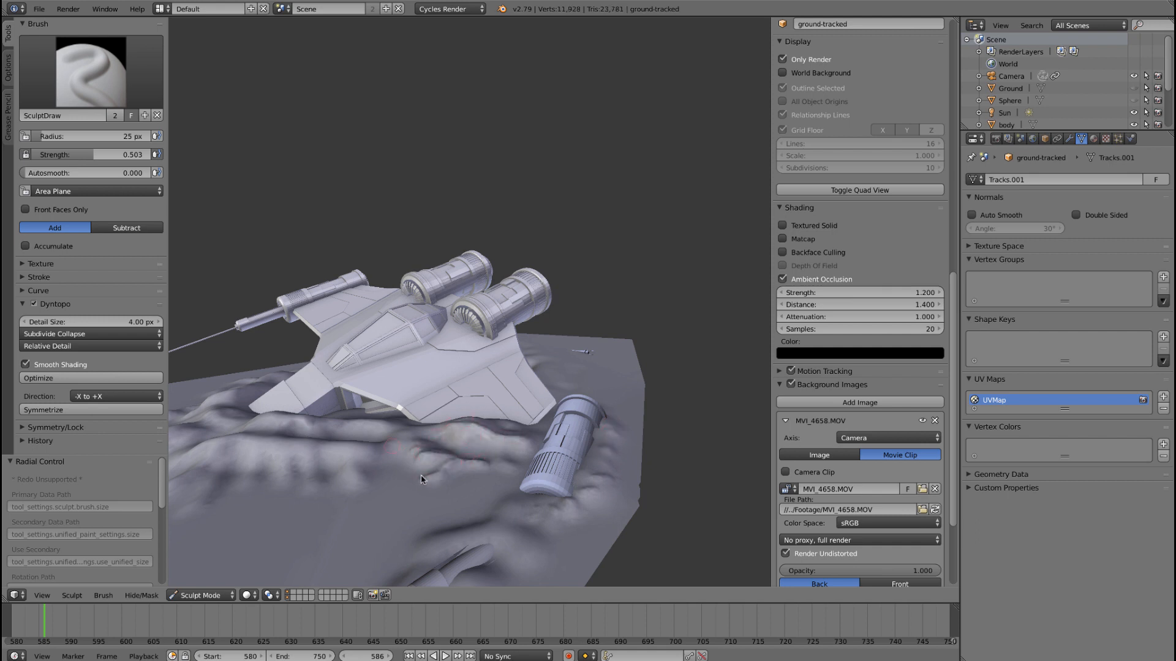
pyautogui.moveTo(365, 424); pyautogui.dragTo(305, 433)
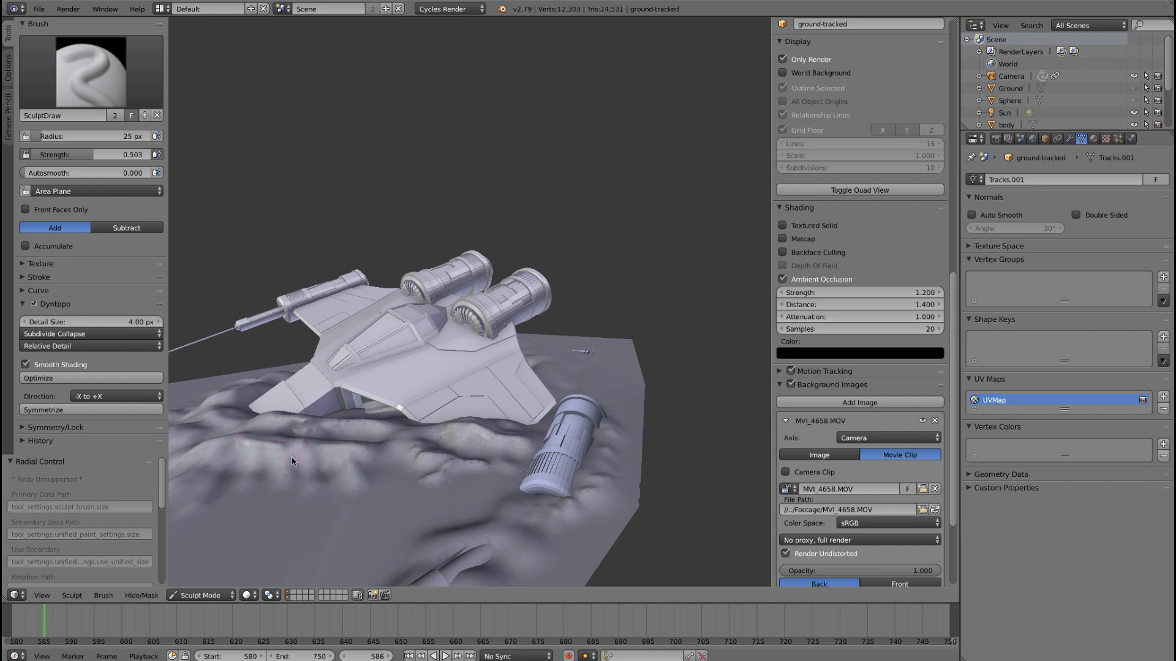
pyautogui.moveTo(301, 453)
pyautogui.mouseDown()
pyautogui.moveTo(314, 464)
pyautogui.moveTo(262, 480)
pyautogui.moveTo(225, 465)
pyautogui.moveTo(252, 452)
pyautogui.moveTo(208, 473)
pyautogui.moveTo(218, 493)
pyautogui.moveTo(251, 463)
pyautogui.moveTo(251, 509)
pyautogui.moveTo(293, 482)
pyautogui.moveTo(267, 513)
pyautogui.mouseUp()
# - Set the brush radius to 59 px, switch it to Subtract and try carving the ground behind the detached engine
pyautogui.press('f')
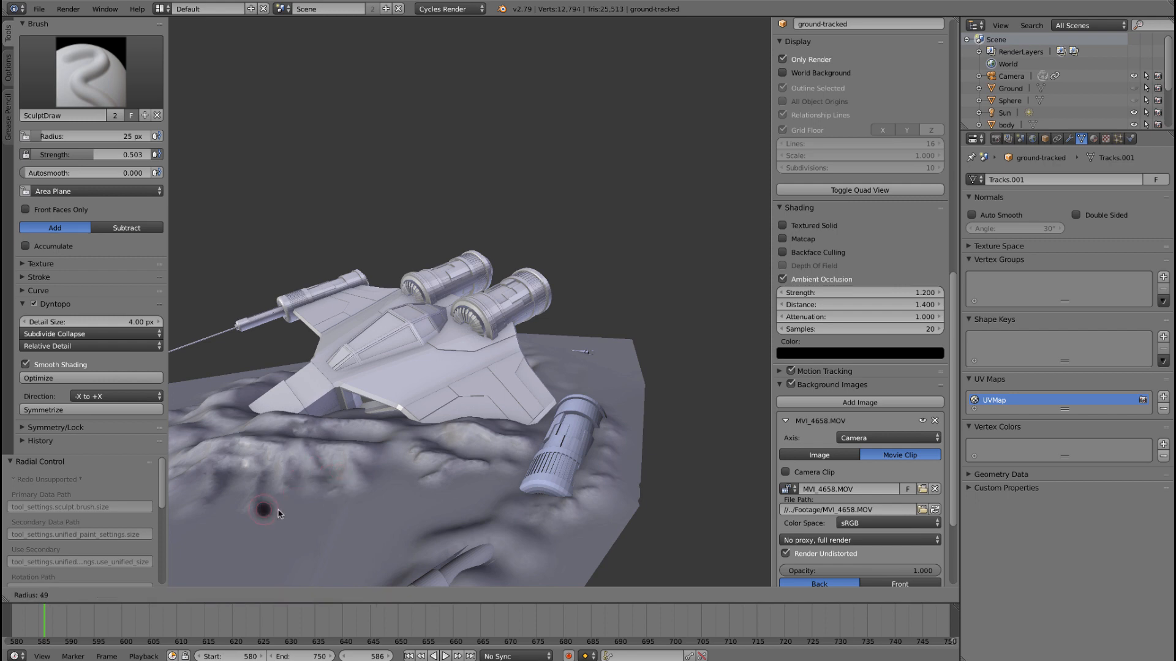
pyautogui.click(282, 512)
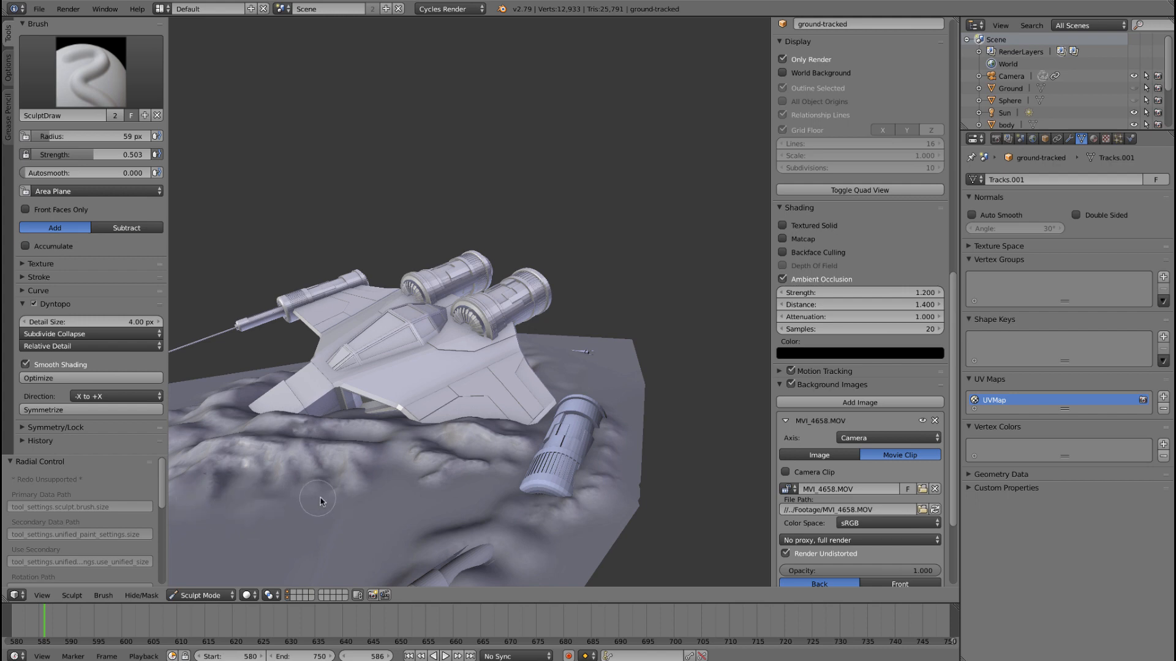
pyautogui.moveTo(310, 504); pyautogui.dragTo(337, 502, button='middle')
pyautogui.moveTo(298, 499); pyautogui.dragTo(296, 497, button='middle')
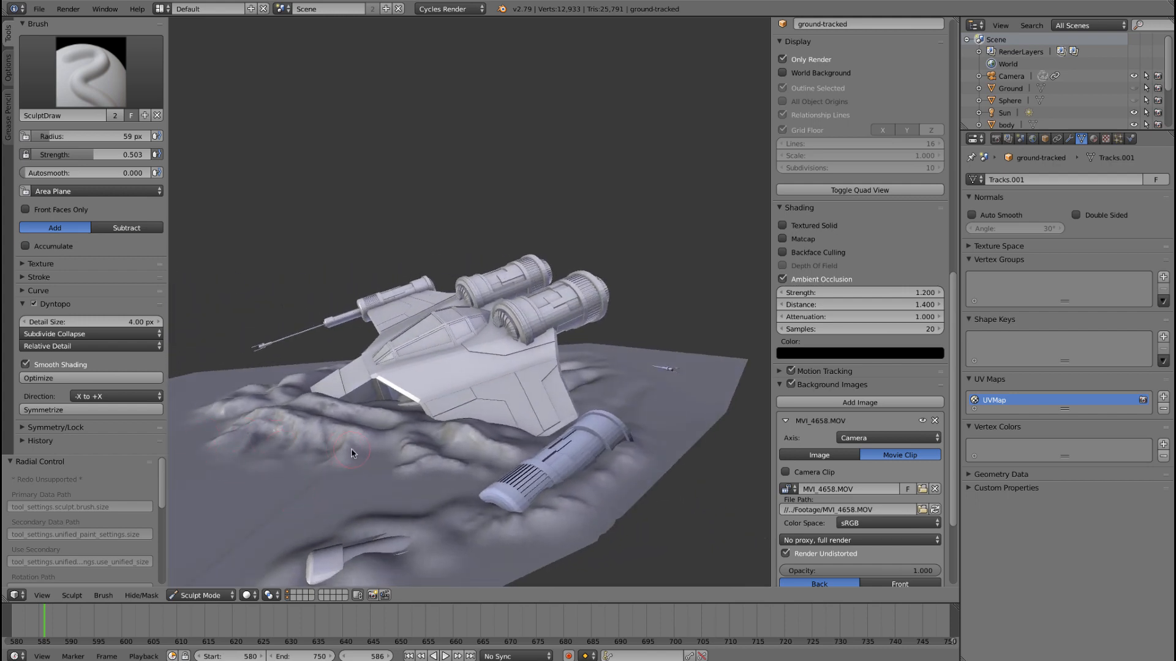
pyautogui.moveTo(351, 448); pyautogui.dragTo(490, 457, button='middle')
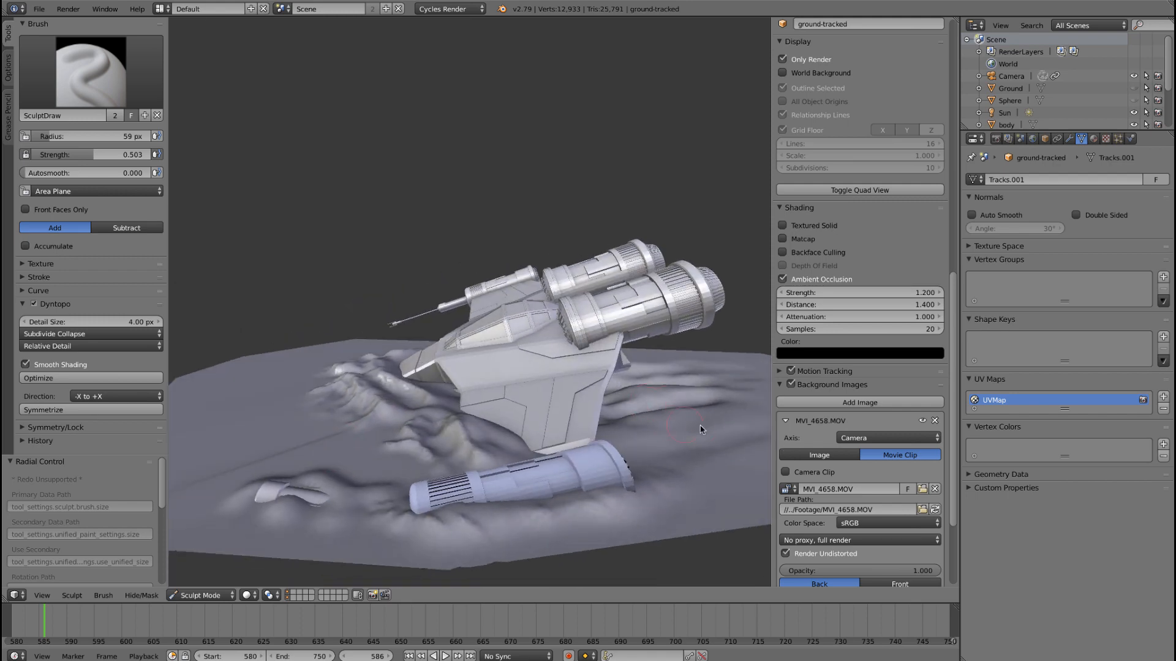
pyautogui.moveTo(701, 428); pyautogui.dragTo(729, 426, button='middle')
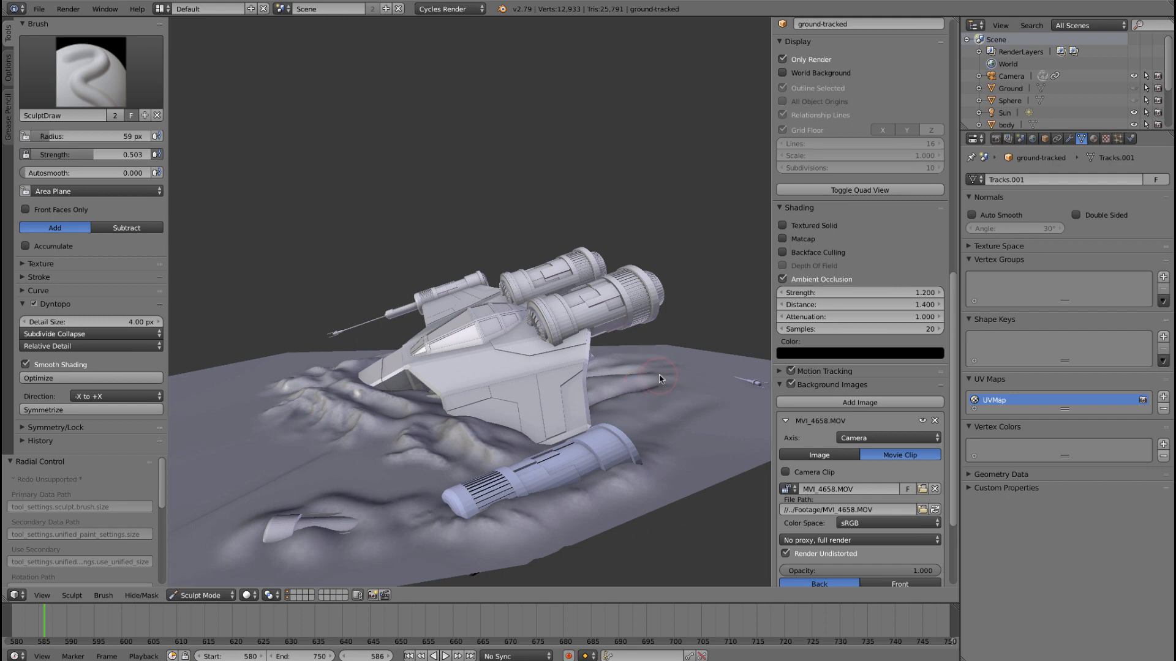
pyautogui.keyDown('shift'); pyautogui.moveTo(661, 378); pyautogui.dragTo(497, 469, button='middle'); pyautogui.keyUp('shift')
pyautogui.scroll(1, 497, 469)
pyautogui.click(141, 230)
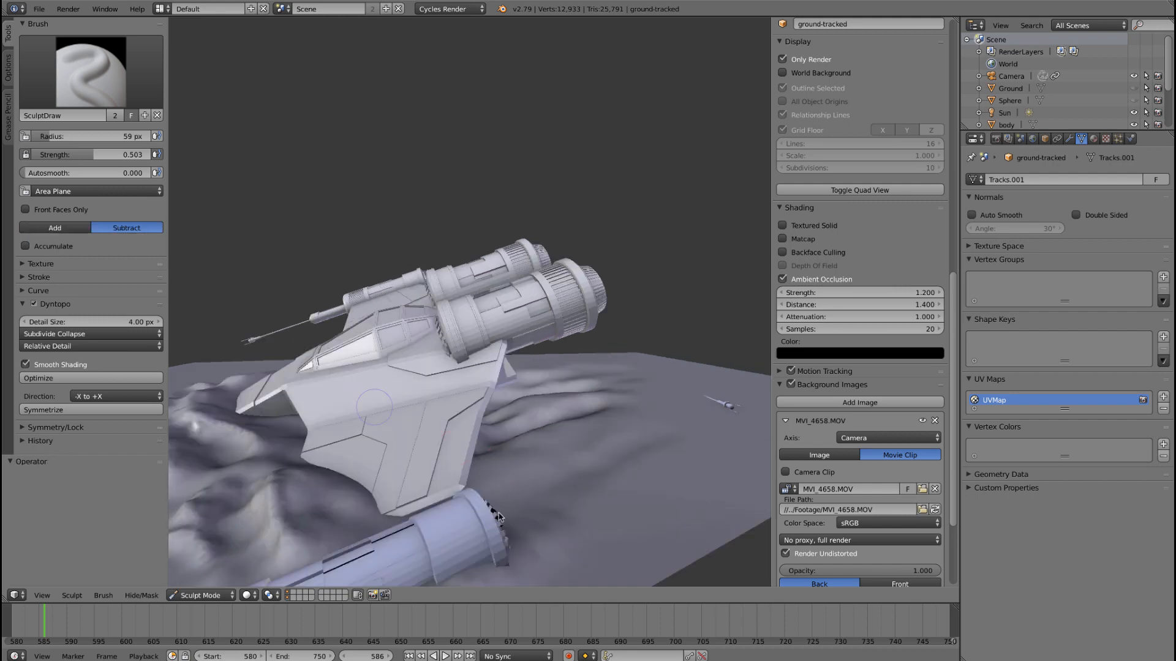
pyautogui.moveTo(511, 495); pyautogui.dragTo(555, 484)
pyautogui.hotkey('ctrl', 'z')
# - Set the brush strength to 0.245 and carve softer grooves into the ground behind the detached engine
pyautogui.hotkey('shift', 'f')
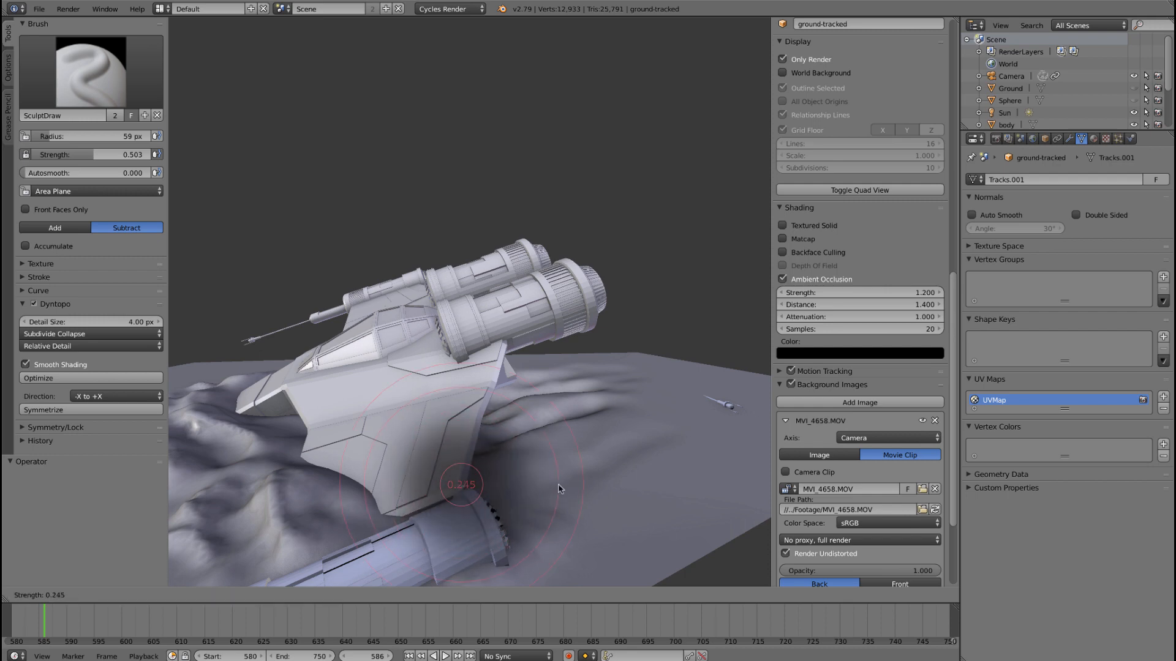
pyautogui.click(559, 485)
pyautogui.moveTo(515, 487)
pyautogui.mouseDown()
pyautogui.moveTo(582, 464)
pyautogui.moveTo(566, 478)
pyautogui.mouseUp()
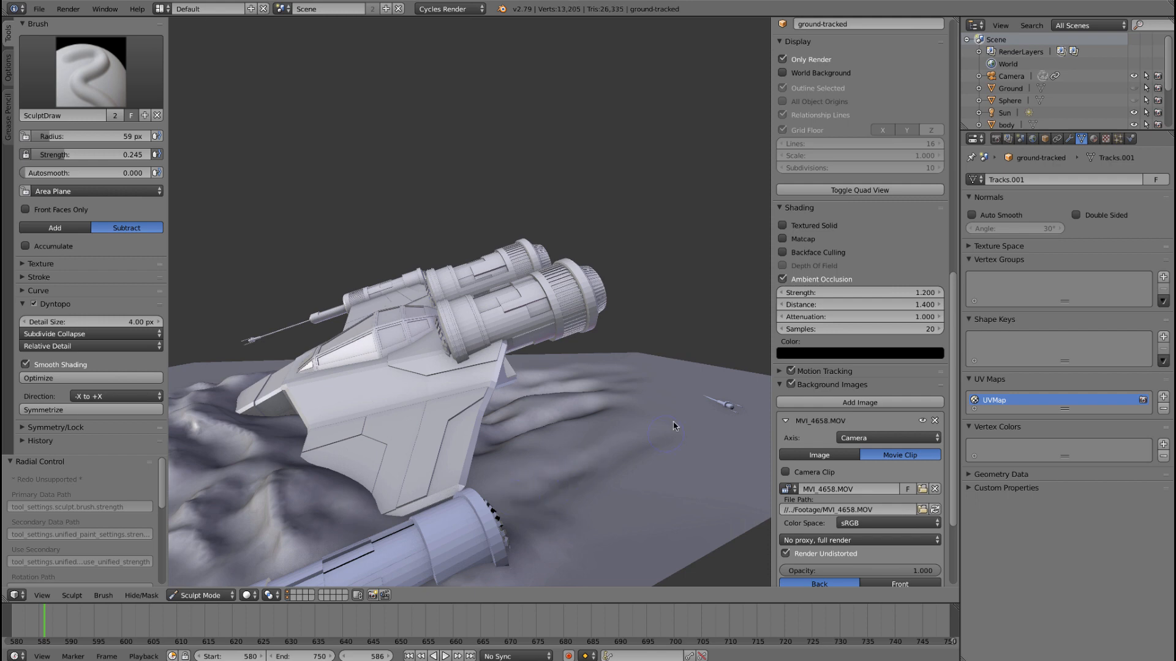
pyautogui.moveTo(514, 522); pyautogui.dragTo(579, 486)
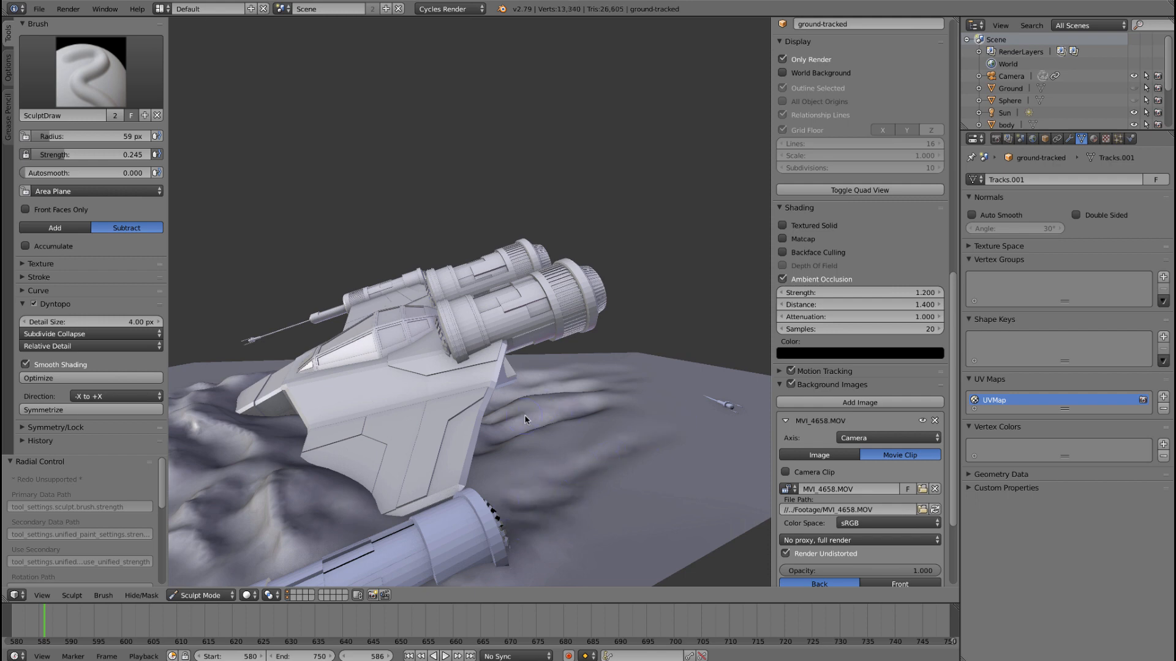
# - Carve grooves between the trailing ridges behind the near wing and beneath the ship's engines
pyautogui.moveTo(525, 416); pyautogui.dragTo(627, 398)
pyautogui.moveTo(638, 408)
pyautogui.mouseDown(button='middle')
pyautogui.moveTo(616, 409)
pyautogui.moveTo(652, 371)
pyautogui.mouseUp(button='middle')
pyautogui.scroll(3, 652, 370)
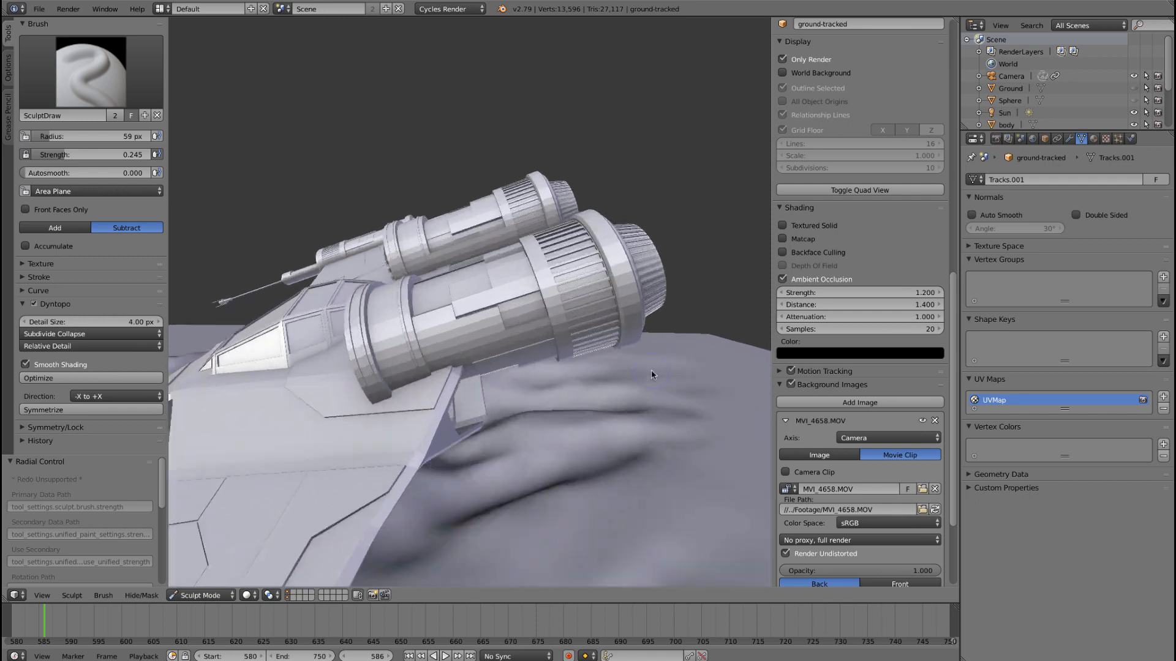
pyautogui.scroll(1, 652, 371)
pyautogui.moveTo(711, 397)
pyautogui.mouseDown()
pyautogui.moveTo(593, 403)
pyautogui.moveTo(586, 435)
pyautogui.mouseUp()
pyautogui.moveTo(541, 473); pyautogui.dragTo(453, 495)
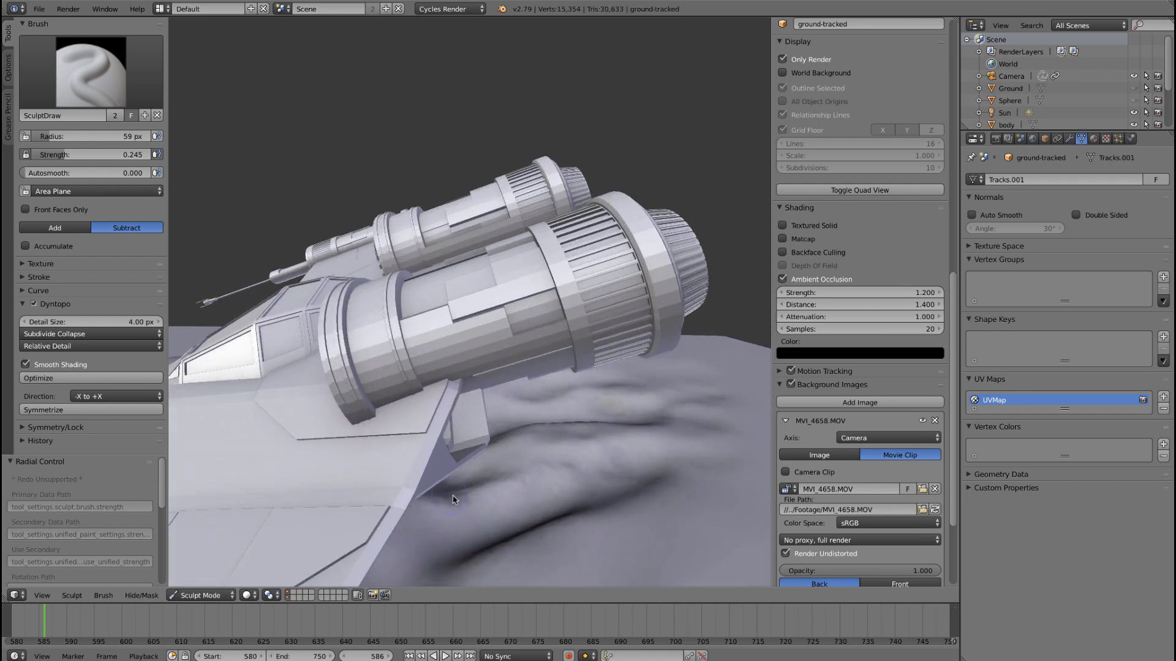
pyautogui.scroll(-4, 592, 481)
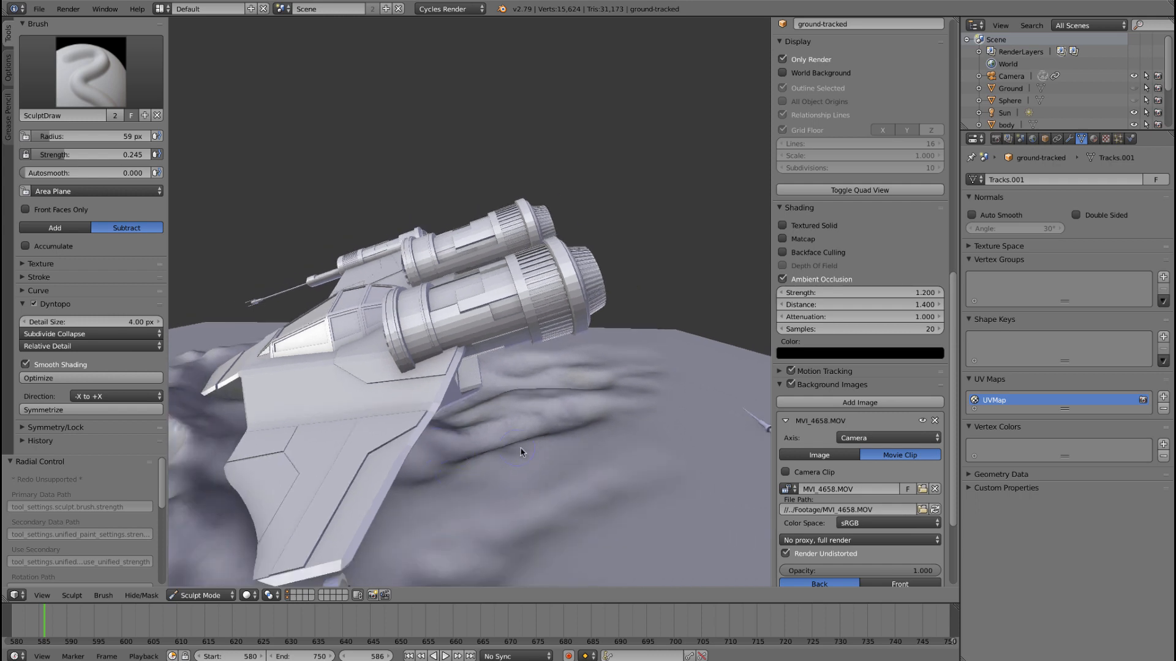
pyautogui.moveTo(482, 453); pyautogui.dragTo(436, 454)
pyautogui.moveTo(645, 389)
pyautogui.mouseDown()
pyautogui.moveTo(659, 383)
pyautogui.moveTo(596, 371)
pyautogui.moveTo(630, 356)
pyautogui.moveTo(539, 373)
pyautogui.moveTo(539, 396)
pyautogui.mouseUp()
# - Try a subtracting stroke with the Dots method and 0.1298 jitter on the dirt in front of the near wing
pyautogui.moveTo(512, 416)
pyautogui.mouseDown(button='middle')
pyautogui.moveTo(513, 450)
pyautogui.moveTo(502, 453)
pyautogui.moveTo(490, 446)
pyautogui.moveTo(615, 434)
pyautogui.mouseUp(button='middle')
pyautogui.scroll(2, 553, 429)
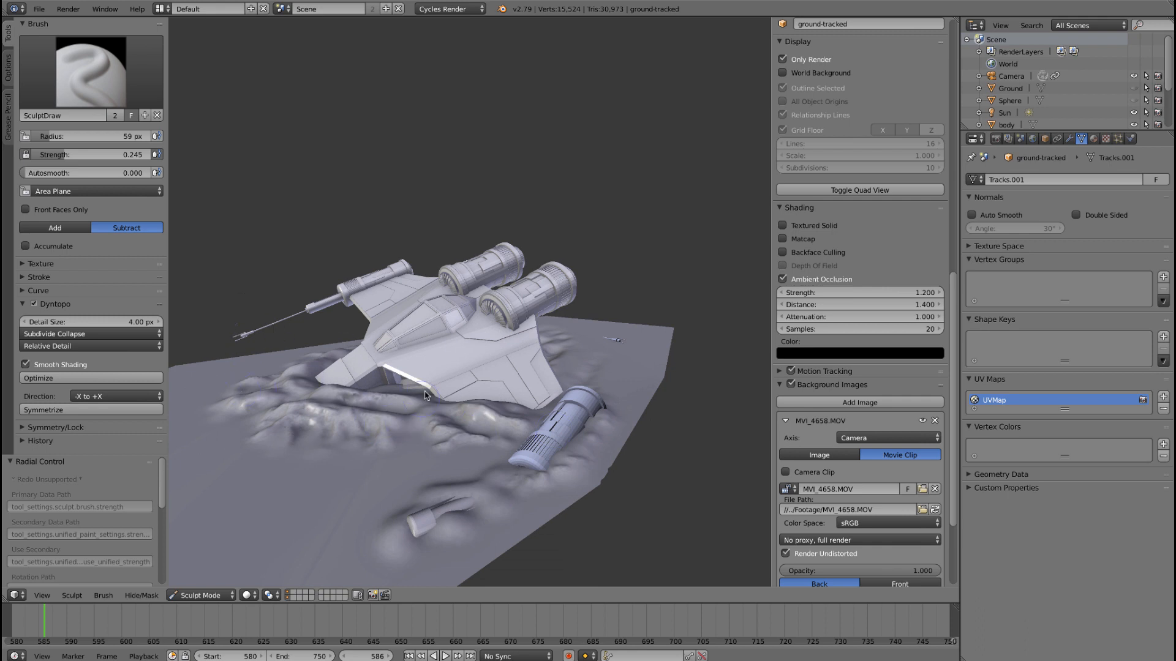
pyautogui.click(39, 278)
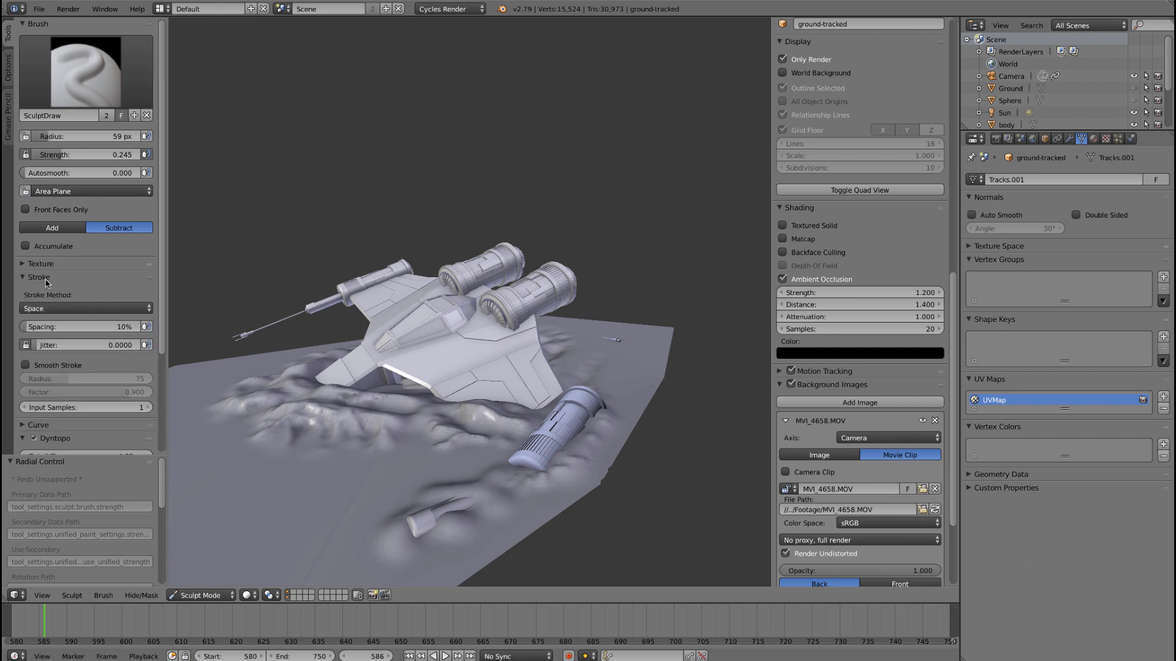
pyautogui.click(84, 309)
pyautogui.click(85, 301)
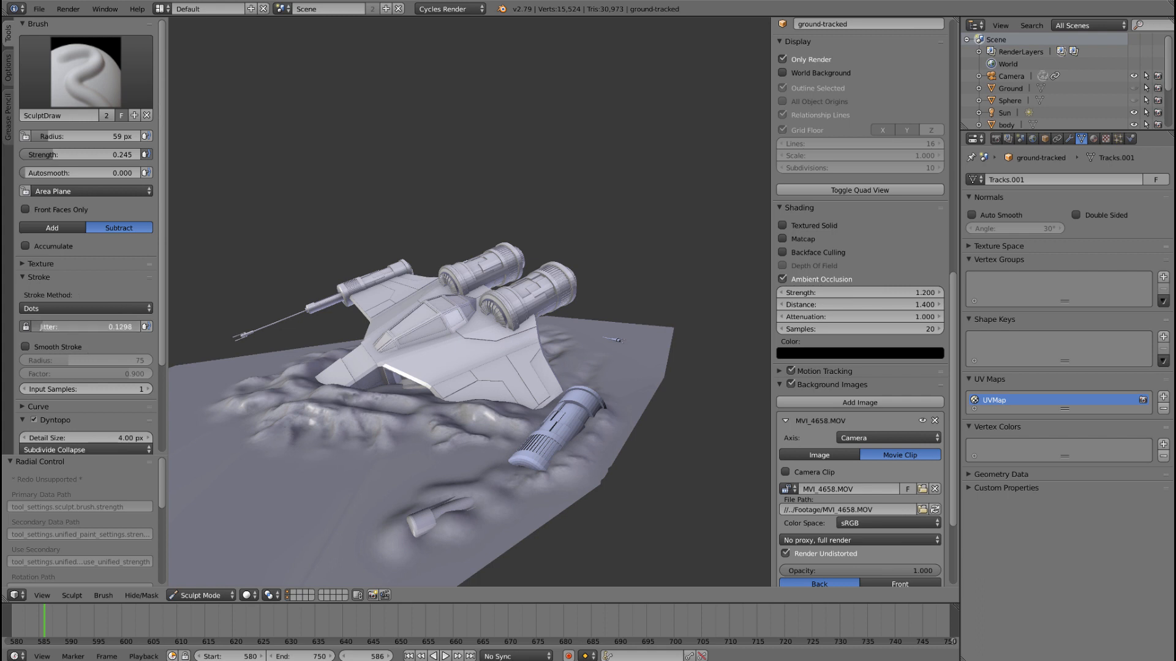
pyautogui.scroll(2, 383, 435)
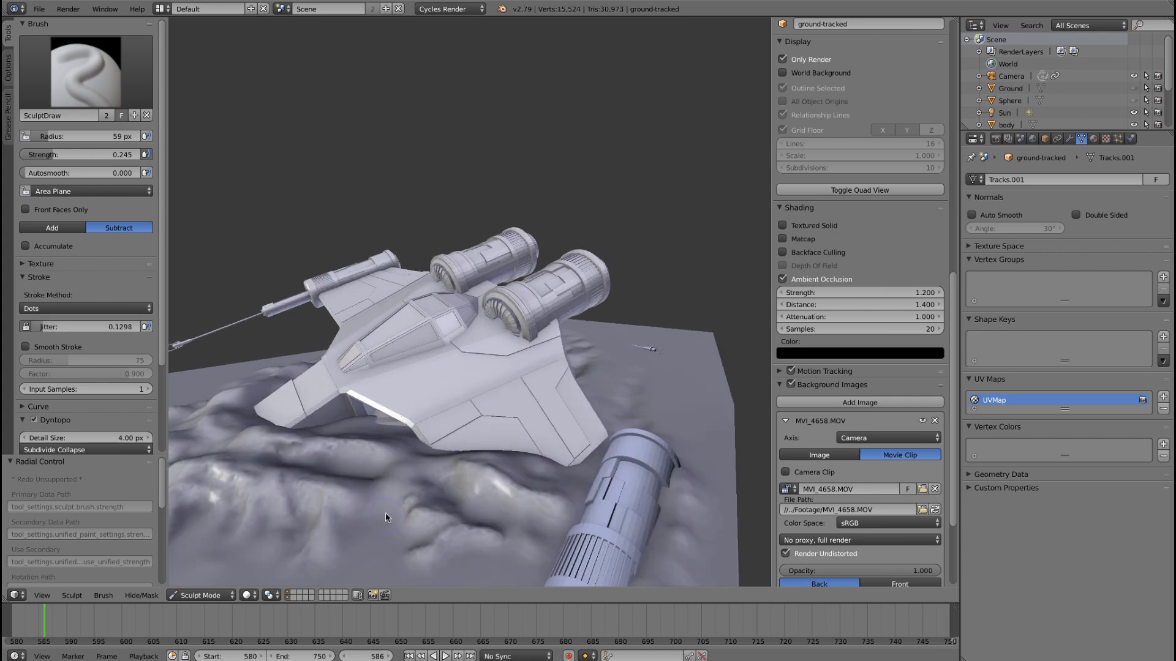
pyautogui.moveTo(386, 517)
pyautogui.mouseDown()
pyautogui.moveTo(370, 523)
pyautogui.moveTo(387, 525)
pyautogui.mouseUp()
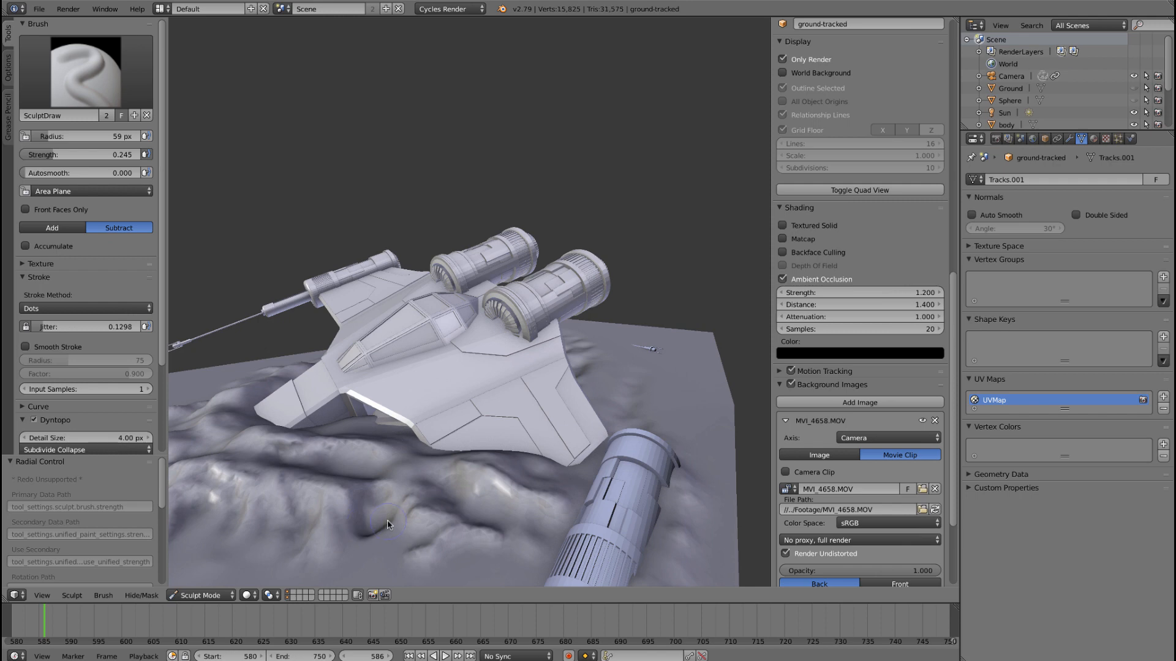
pyautogui.hotkey('ctrl', 'z')
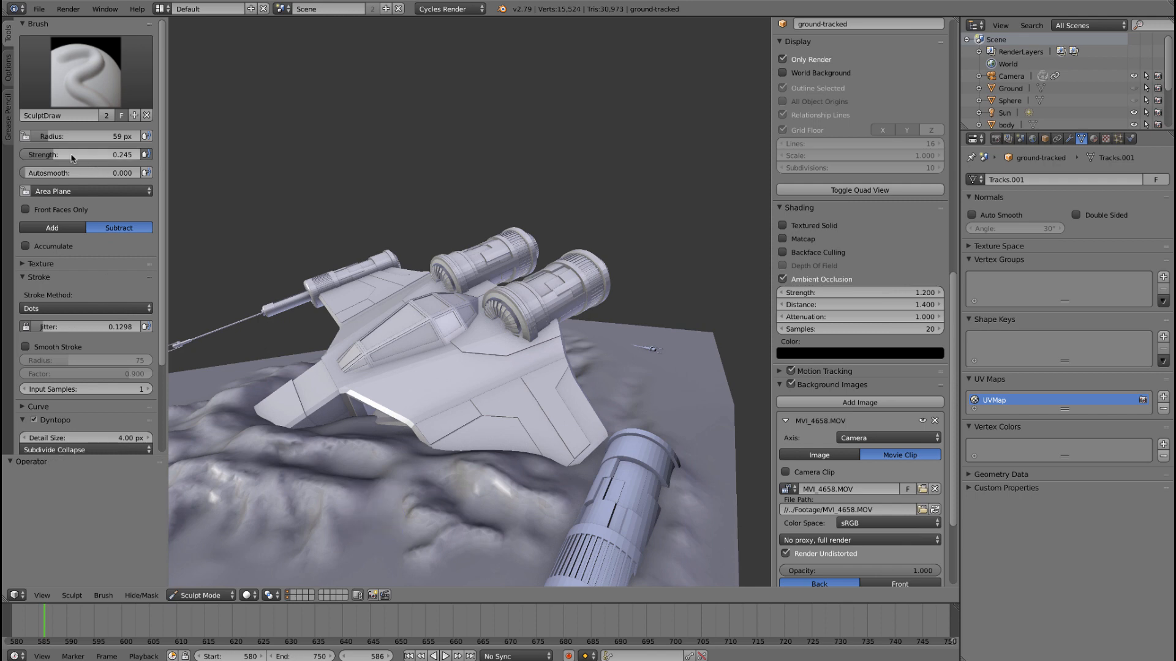
pyautogui.moveTo(48, 157); pyautogui.dragTo(31, 157)
# - Switch to the Blob brush with Dots strokes and 0.4720 jitter, and add lumps to the dirt in front of the near wing
pyautogui.click(75, 74)
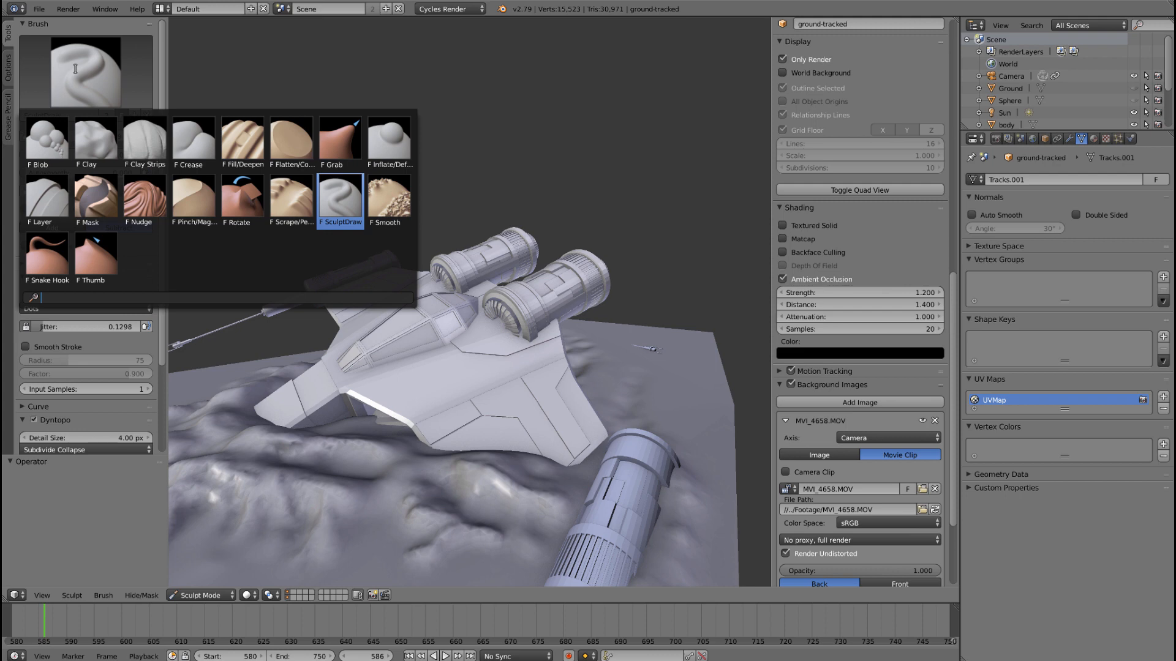
pyautogui.click(51, 156)
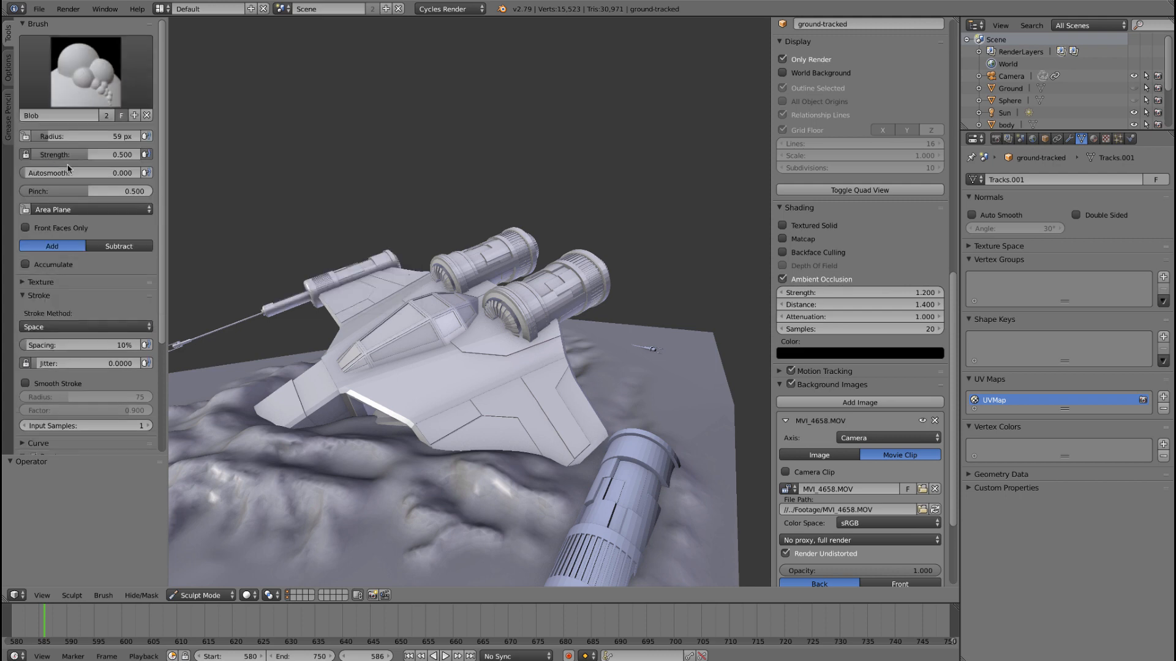
pyautogui.click(73, 327)
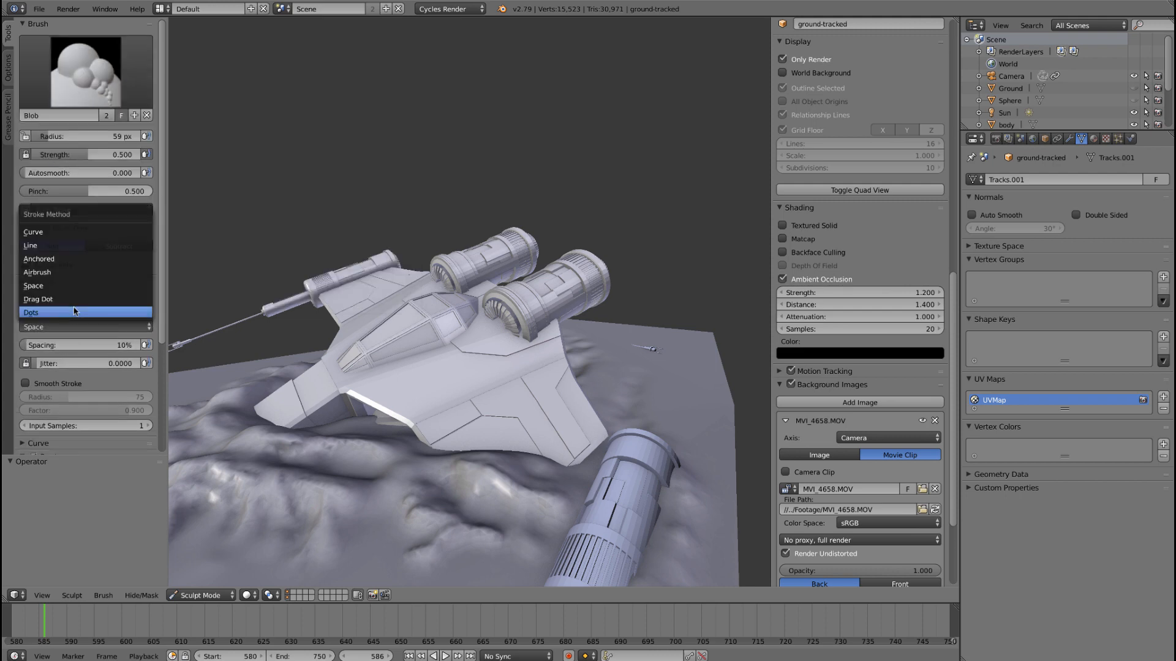
pyautogui.click(73, 312)
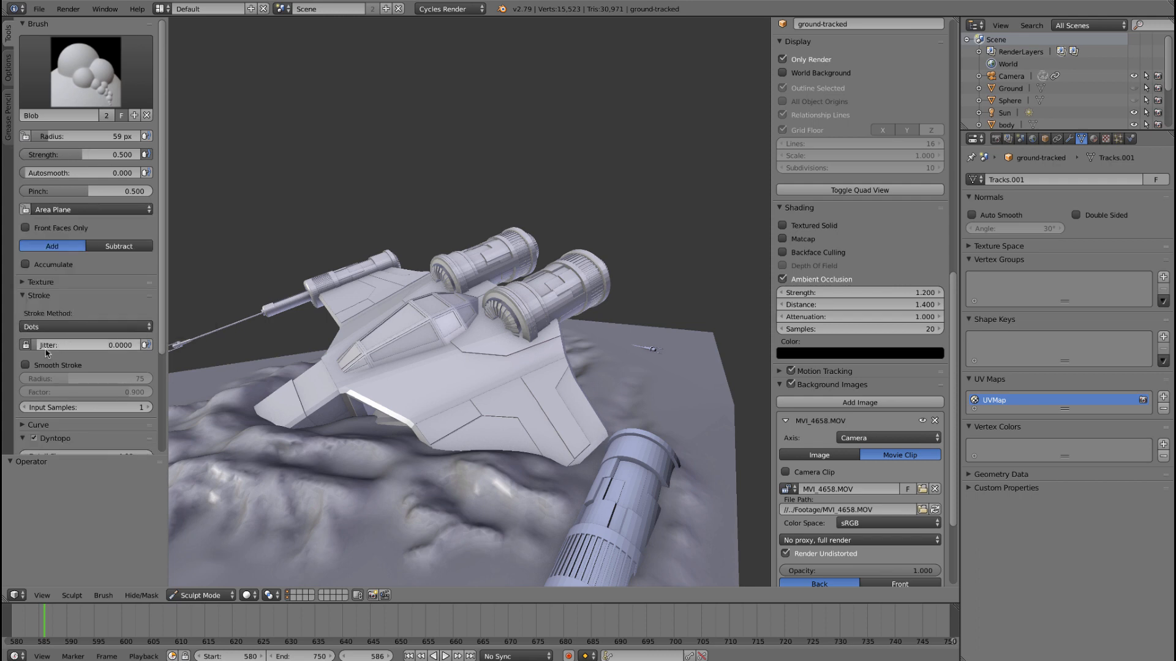
pyautogui.moveTo(45, 350); pyautogui.dragTo(60, 349)
pyautogui.moveTo(380, 537); pyautogui.dragTo(384, 537)
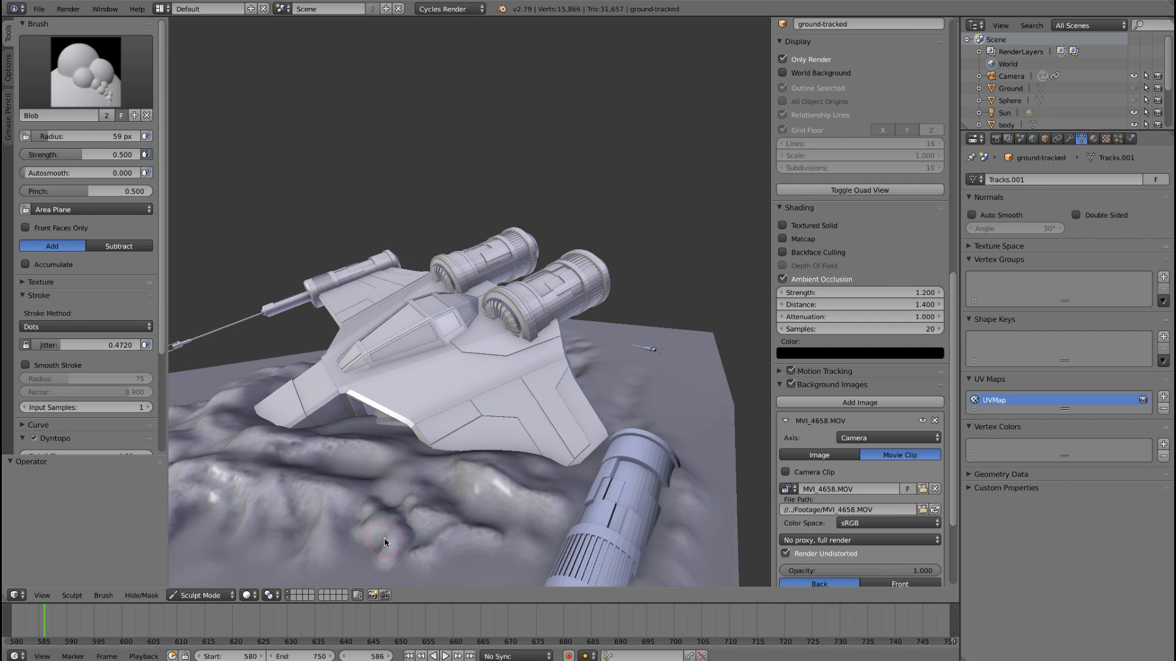
# - Undo the last Blob stroke, set the brush strength to 0.133 and add subtler lumps to the dirt in front of the near wing
pyautogui.hotkey('ctrl', 'z')
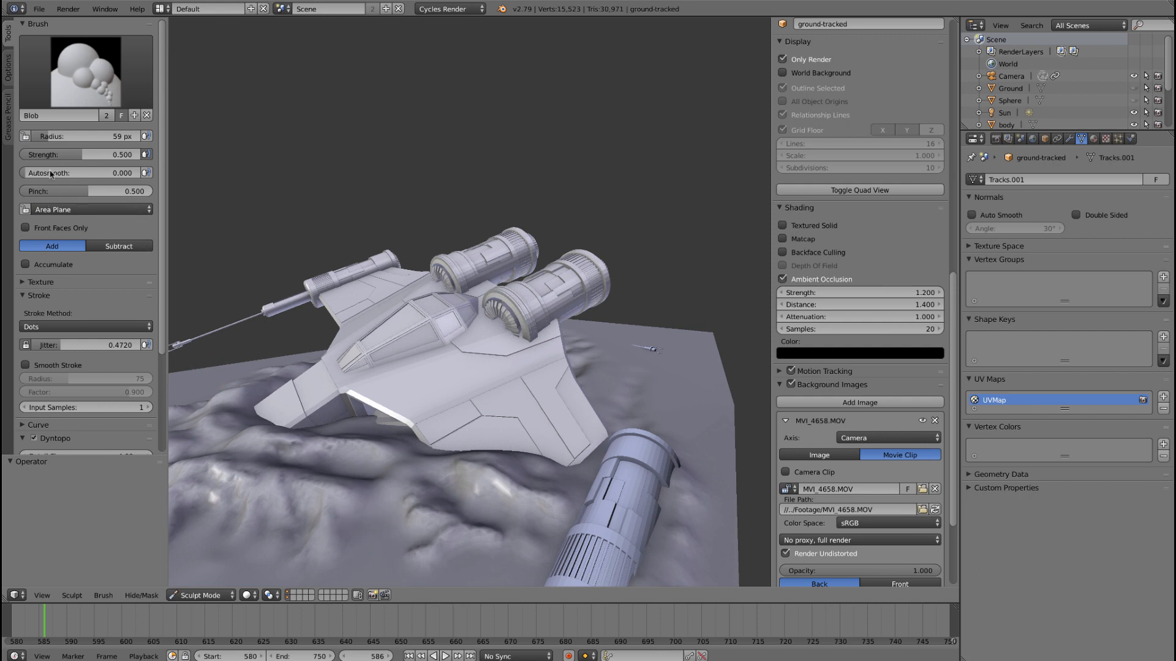
pyautogui.moveTo(72, 154); pyautogui.dragTo(39, 154)
pyautogui.moveTo(382, 491); pyautogui.dragTo(360, 455)
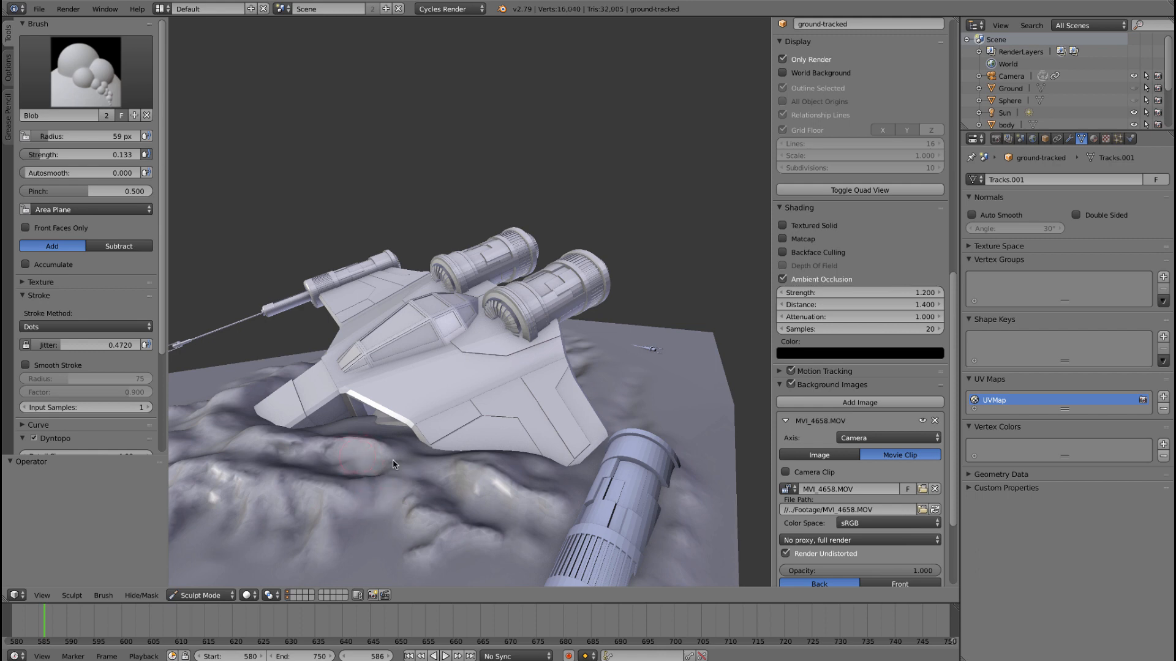
pyautogui.scroll(2, 362, 490)
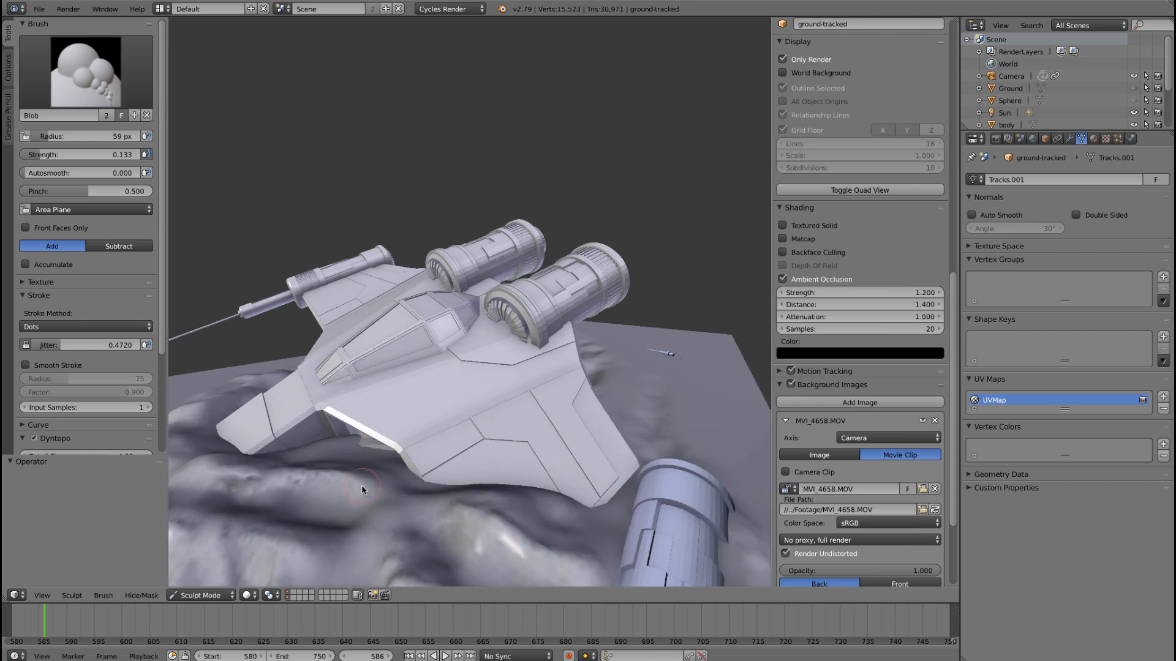
pyautogui.moveTo(345, 494)
pyautogui.mouseDown(button='middle')
pyautogui.moveTo(398, 456)
pyautogui.moveTo(443, 464)
pyautogui.moveTo(435, 487)
pyautogui.mouseUp(button='middle')
pyautogui.moveTo(405, 379); pyautogui.dragTo(436, 383)
pyautogui.moveTo(454, 447); pyautogui.dragTo(454, 458, button='middle')
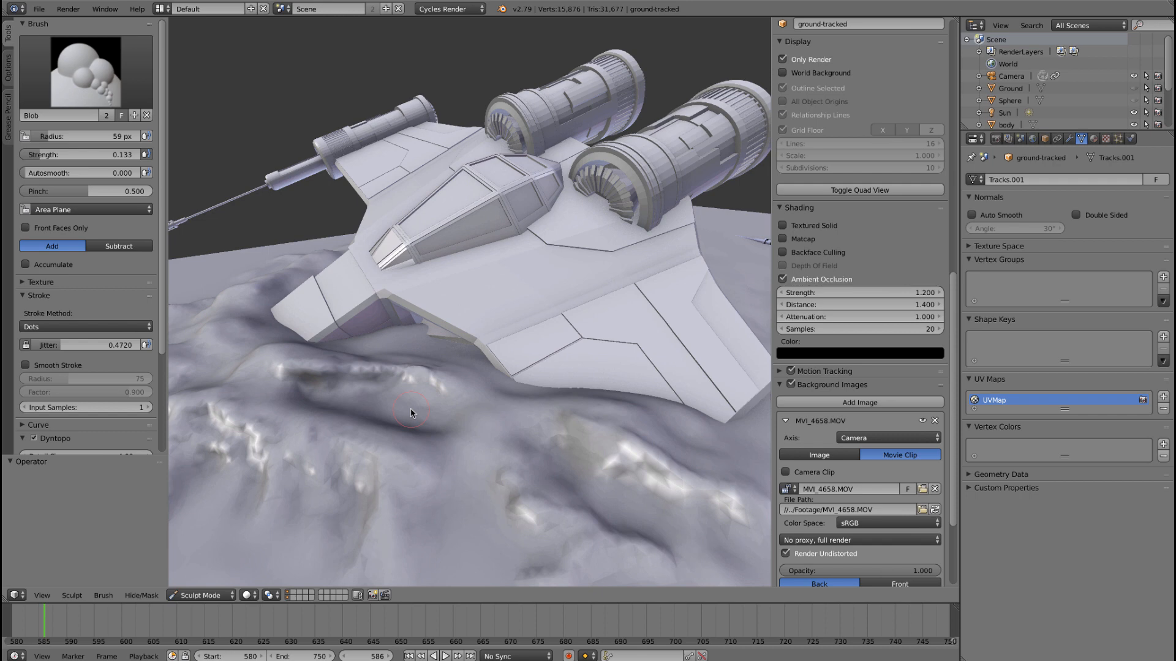
# - Try a Blob stroke with a 115 px radius and 0.6254 jitter on the dirt below the near wing
pyautogui.press('f')
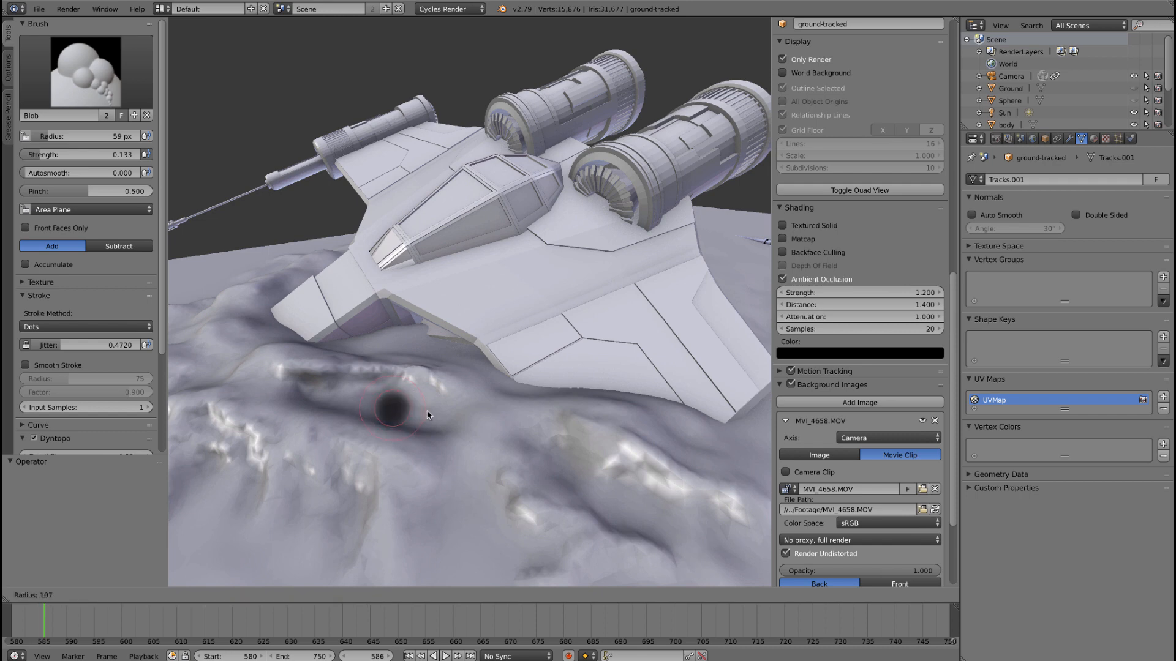
pyautogui.click(413, 405)
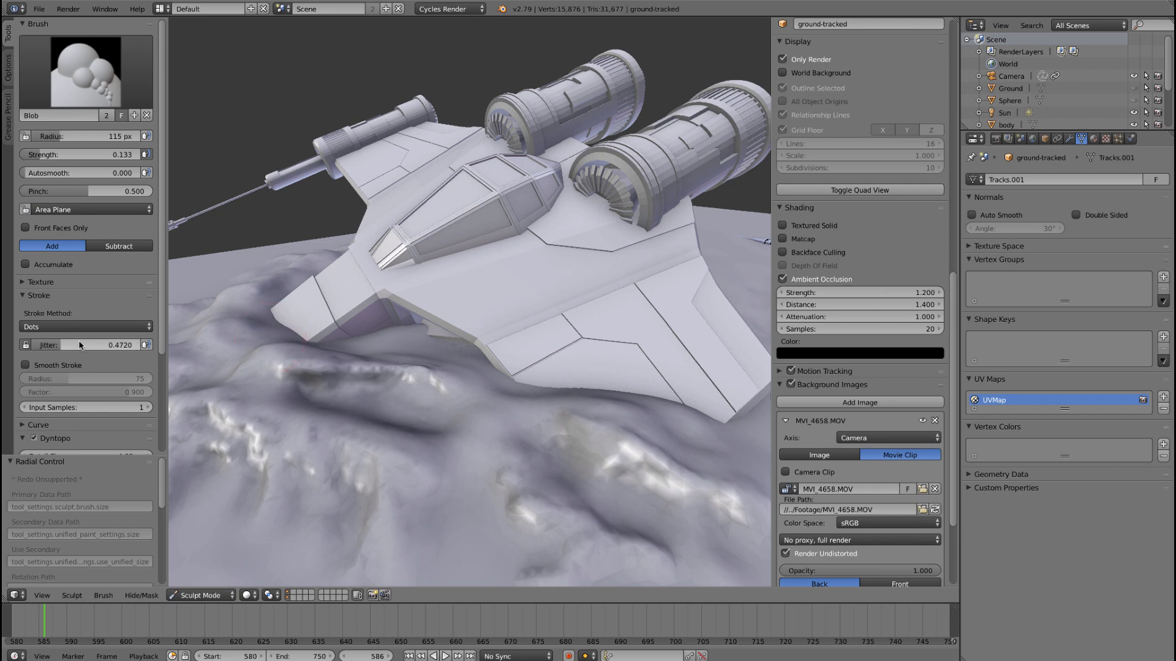
pyautogui.moveTo(69, 346); pyautogui.dragTo(78, 346)
pyautogui.moveTo(510, 417); pyautogui.dragTo(476, 426)
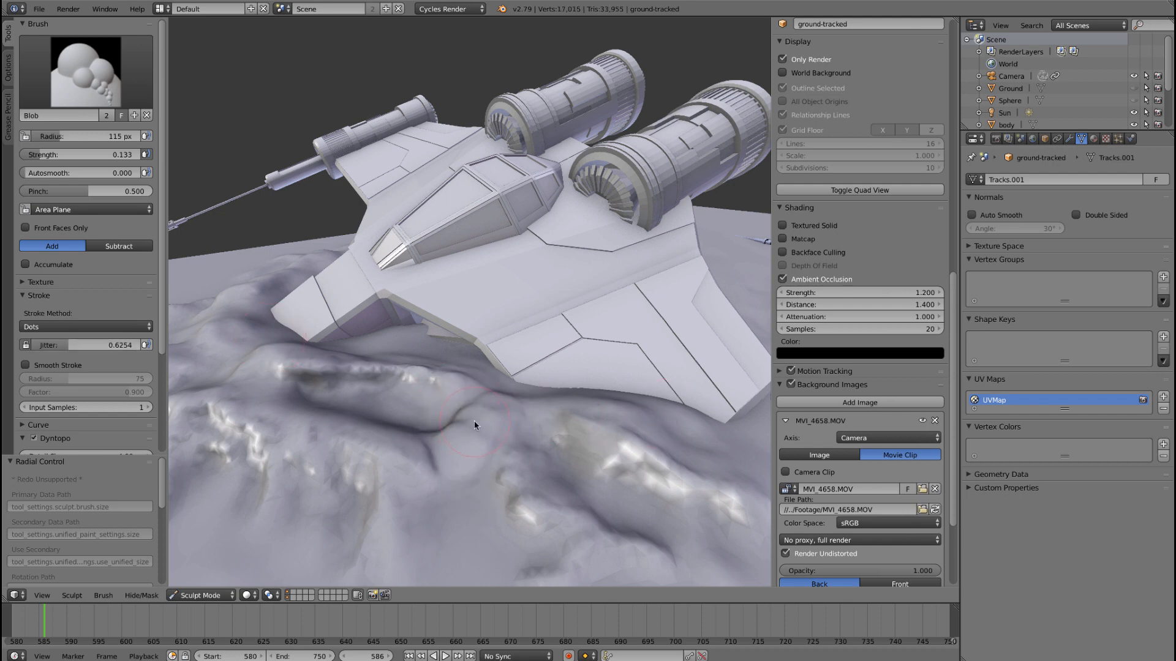
pyautogui.hotkey('ctrl', 'z')
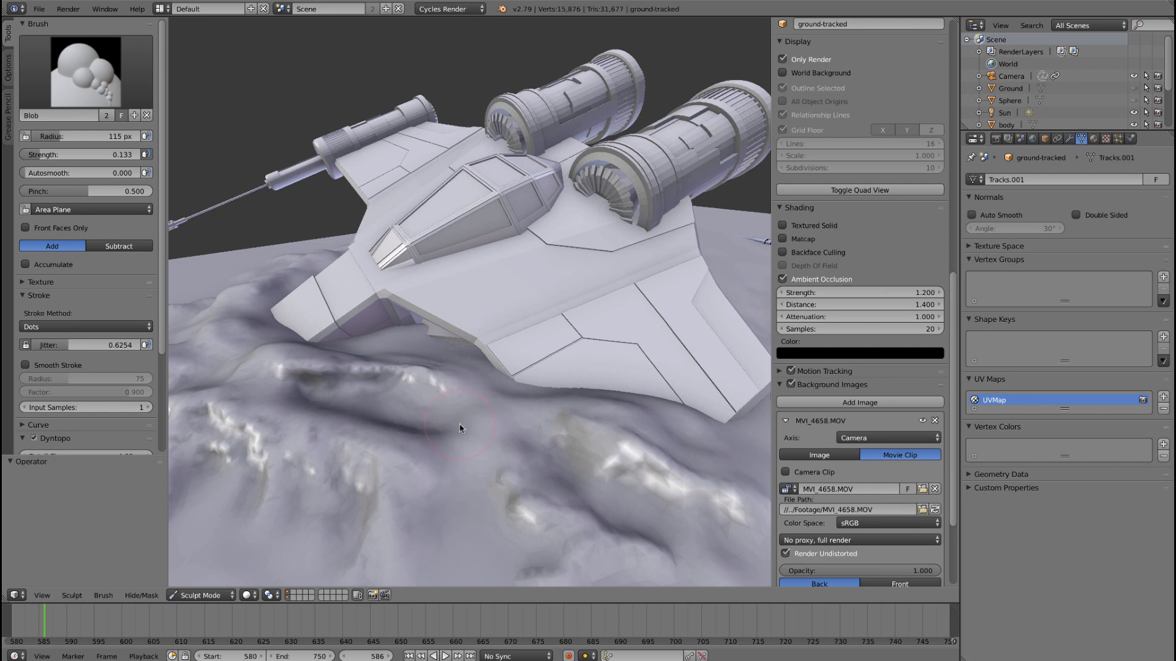
# - Set the brush radius to 26 px and add fine lumps along the dirt ridge in front of the ship
pyautogui.press('f')
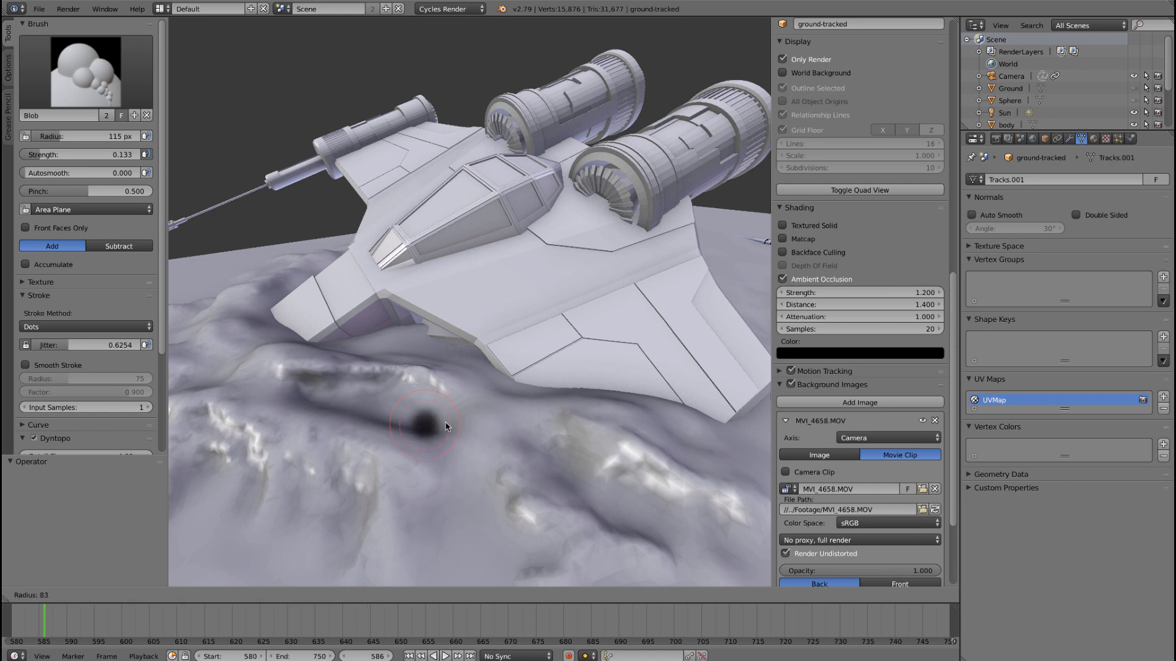
pyautogui.click(432, 425)
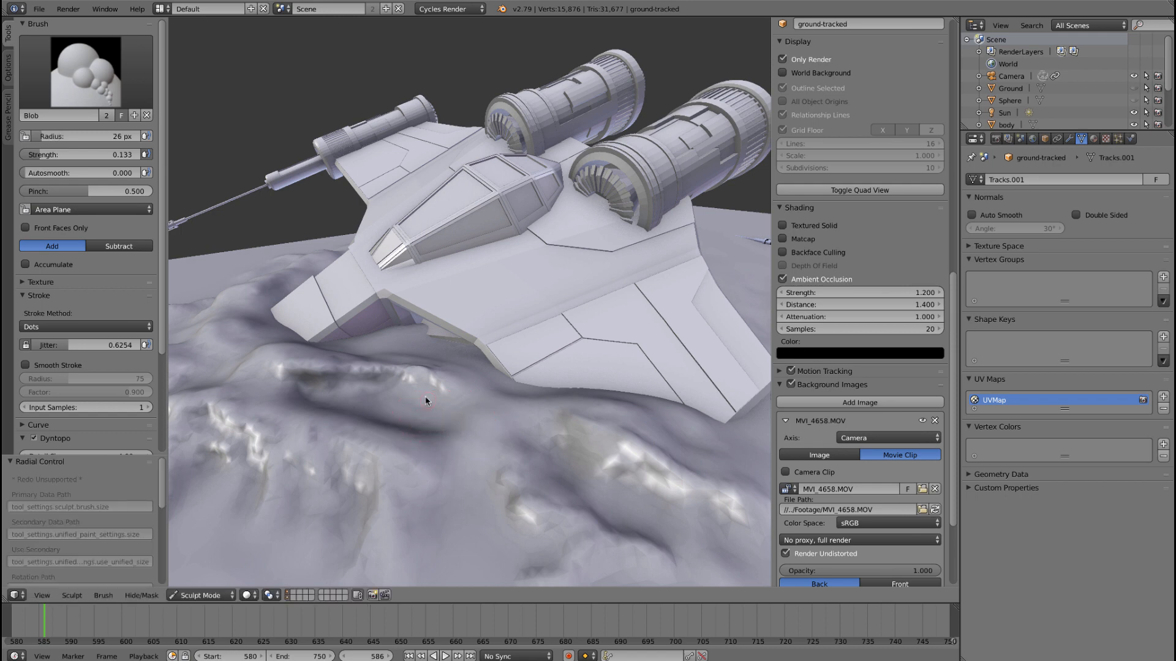
pyautogui.moveTo(362, 385); pyautogui.dragTo(256, 372)
# - Set the brush strength to 0.212 and scatter more small lumps over the dirt mounds in front of the ship
pyautogui.moveTo(34, 155); pyautogui.dragTo(49, 159)
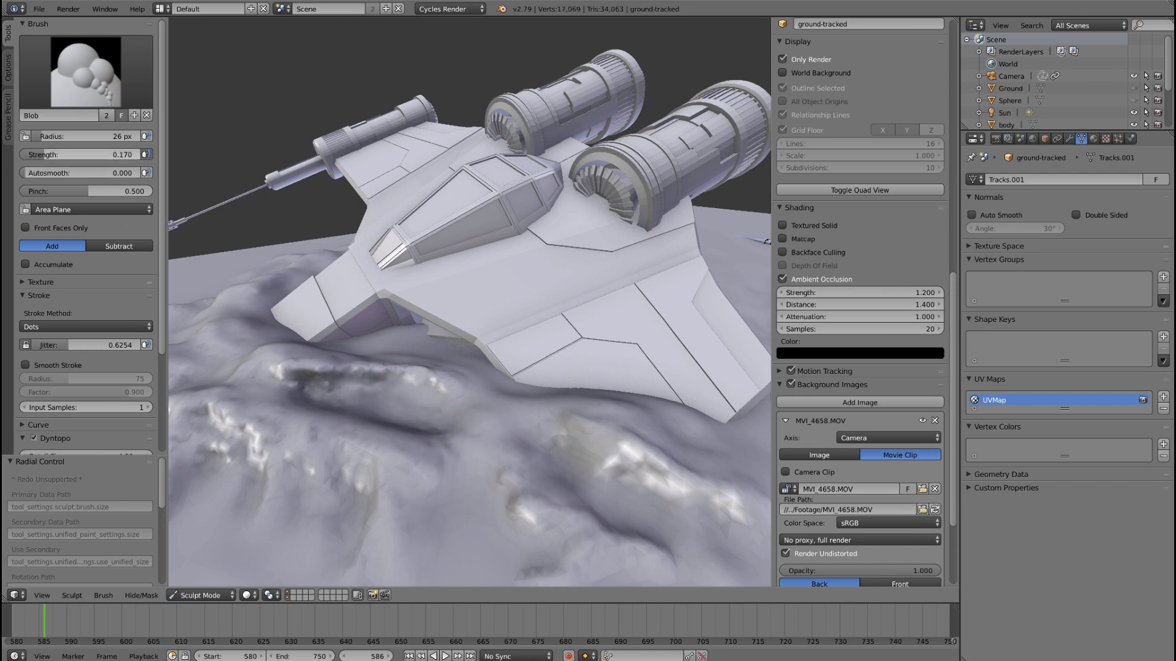
pyautogui.moveTo(92, 156); pyautogui.dragTo(98, 156)
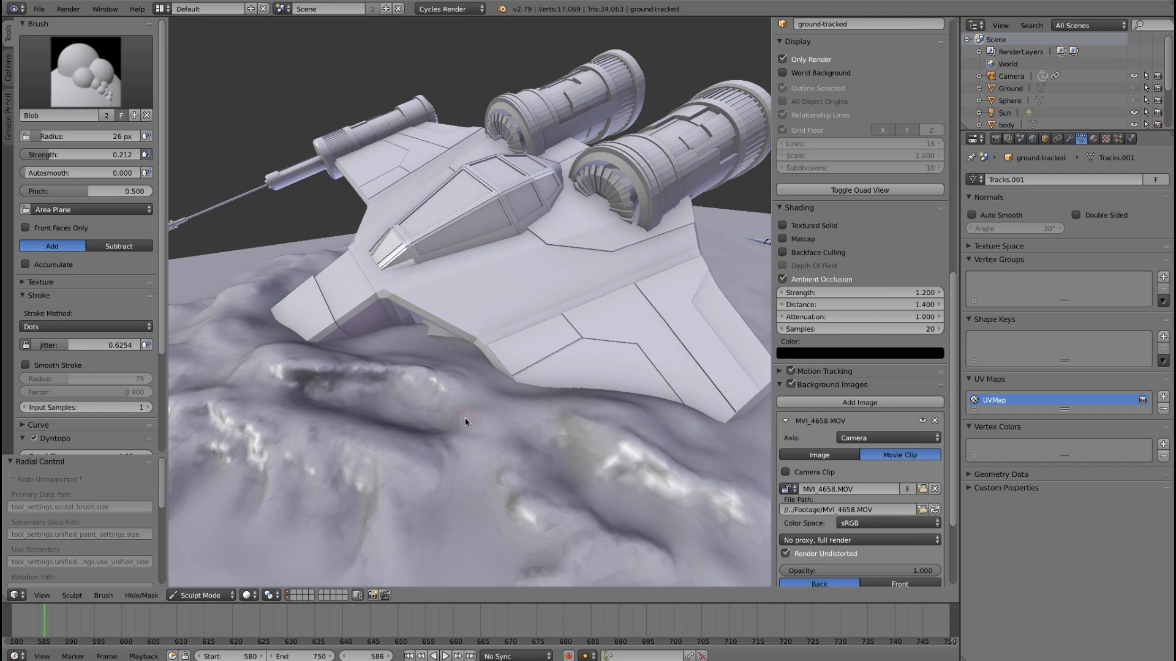
pyautogui.moveTo(358, 442)
pyautogui.mouseDown()
pyautogui.moveTo(387, 446)
pyautogui.moveTo(259, 404)
pyautogui.moveTo(295, 445)
pyautogui.mouseUp()
pyautogui.moveTo(249, 356); pyautogui.dragTo(225, 331)
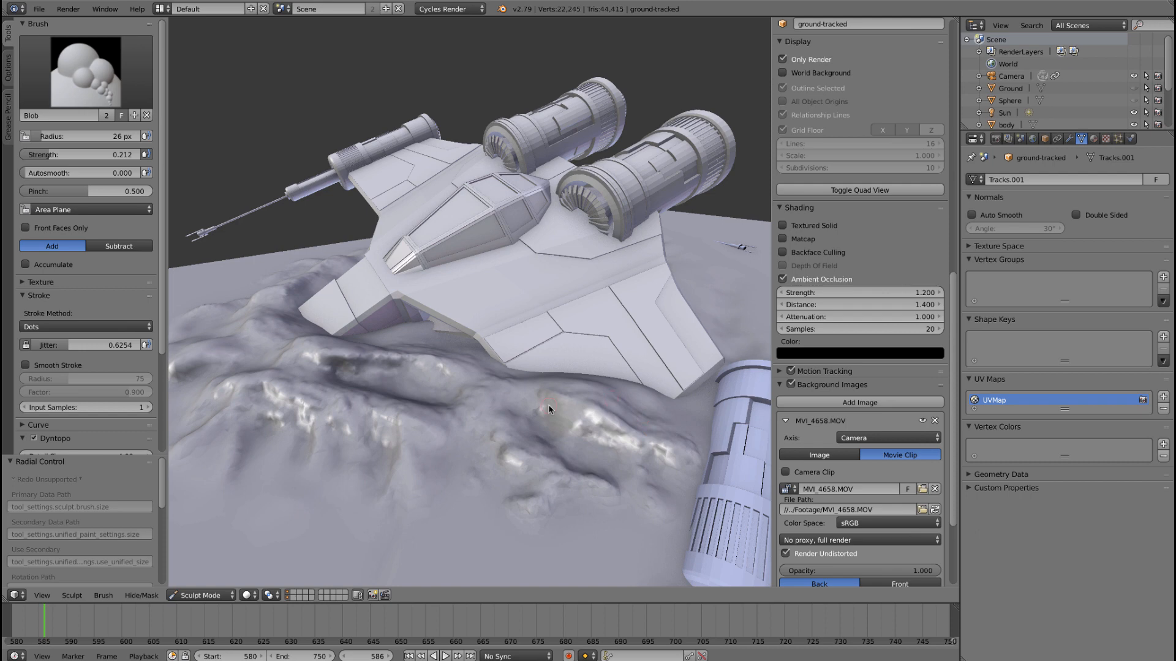
# - Switch to the Clay Strips brush with Dots strokes and add rough detail to the mounds around the ship's nose
pyautogui.click(86, 70)
pyautogui.click(145, 142)
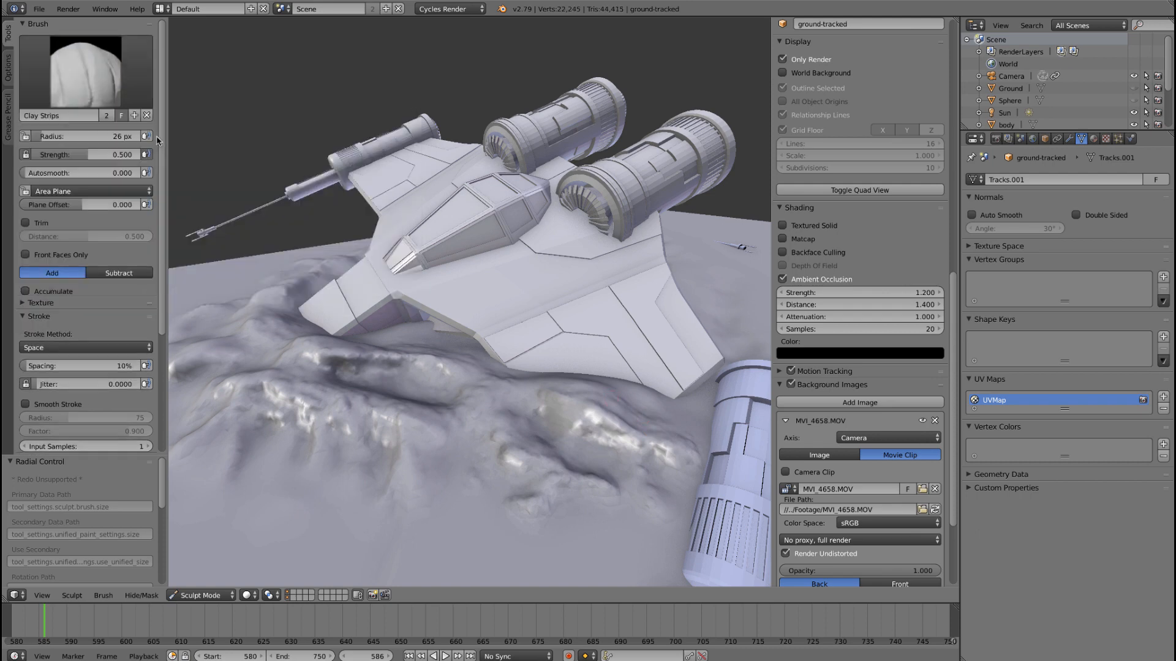
pyautogui.click(84, 354)
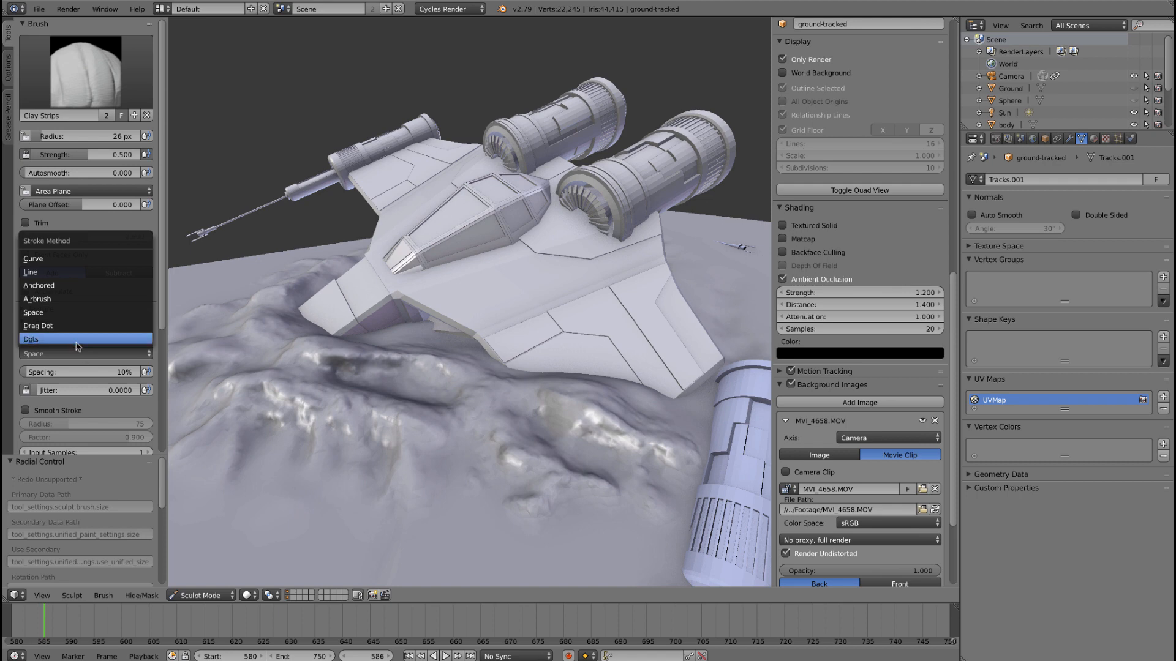
pyautogui.click(77, 340)
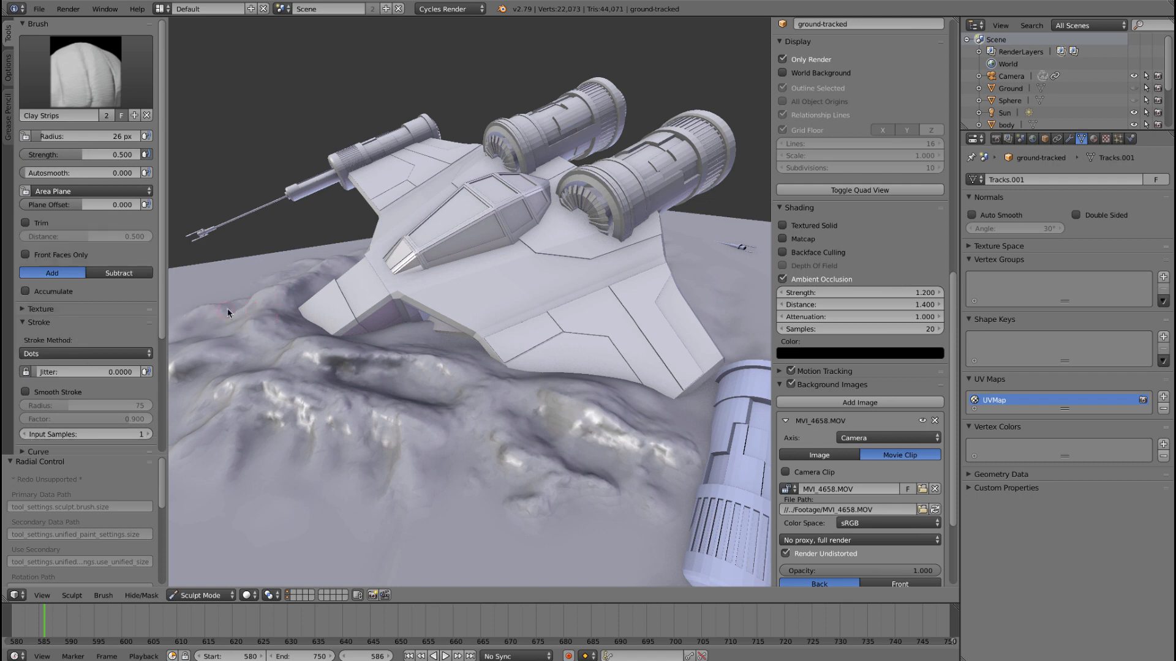
pyautogui.moveTo(236, 328)
pyautogui.keyDown('shift'); pyautogui.mouseDown(button='middle')
pyautogui.moveTo(336, 325)
pyautogui.moveTo(378, 308)
pyautogui.mouseUp(button='middle'); pyautogui.keyUp('shift')
pyautogui.scroll(2, 378, 308)
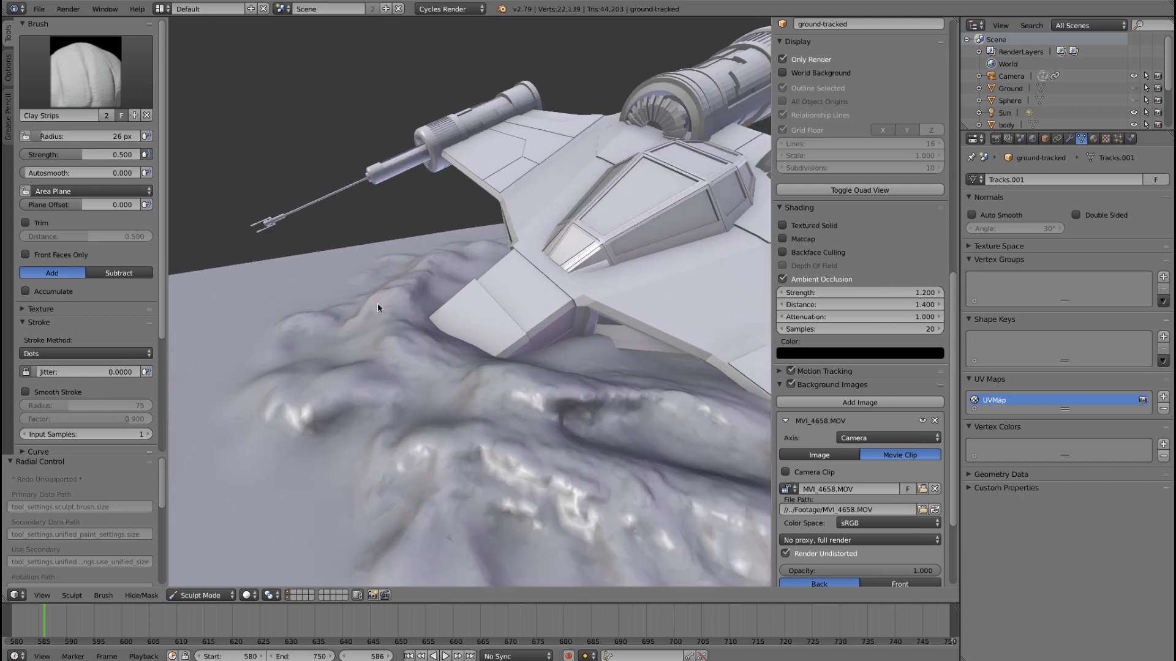
pyautogui.scroll(3, 316, 329)
pyautogui.moveTo(320, 330)
pyautogui.mouseDown()
pyautogui.moveTo(247, 328)
pyautogui.moveTo(349, 325)
pyautogui.moveTo(450, 347)
pyautogui.mouseUp()
# - Roughen the dirt mounds in front of and beneath the near wing with Clay Strips strokes
pyautogui.scroll(-1, 397, 425)
pyautogui.scroll(-2, 397, 423)
pyautogui.moveTo(507, 411)
pyautogui.mouseDown(button='middle')
pyautogui.moveTo(524, 383)
pyautogui.moveTo(571, 397)
pyautogui.mouseUp(button='middle')
pyautogui.scroll(-2, 571, 397)
pyautogui.moveTo(630, 367); pyautogui.dragTo(666, 381)
pyautogui.keyDown('shift'); pyautogui.moveTo(666, 380); pyautogui.dragTo(483, 372, button='middle'); pyautogui.keyUp('shift')
pyautogui.scroll(3, 483, 372)
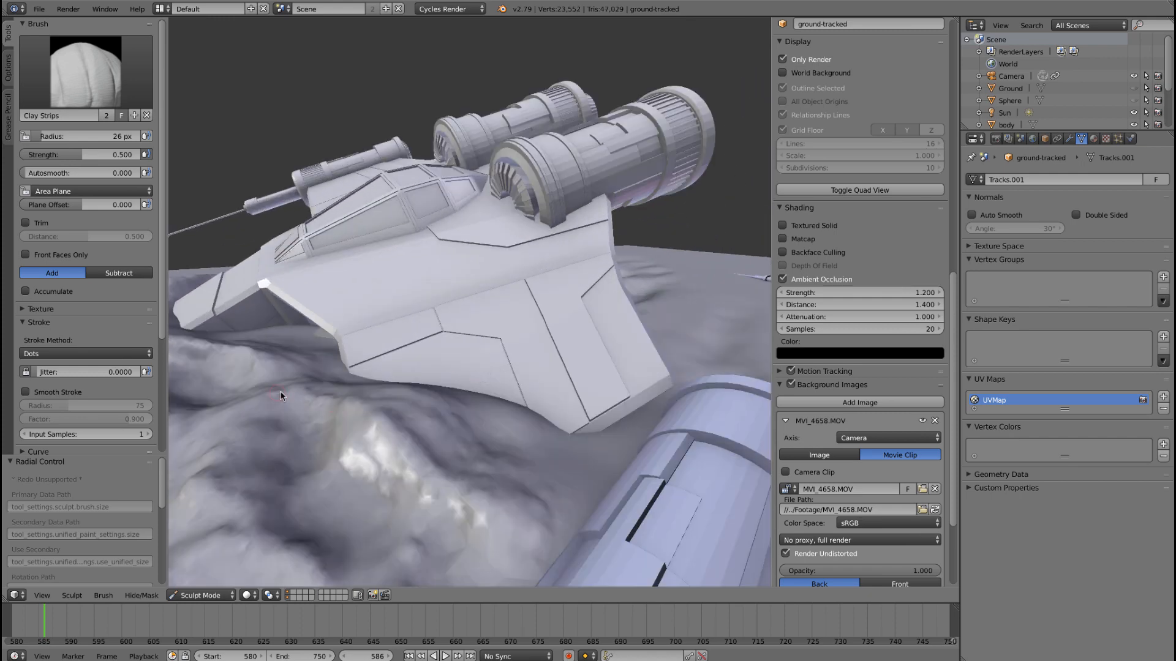
pyautogui.moveTo(368, 425)
pyautogui.mouseDown()
pyautogui.moveTo(371, 536)
pyautogui.moveTo(496, 544)
pyautogui.moveTo(448, 411)
pyautogui.mouseUp()
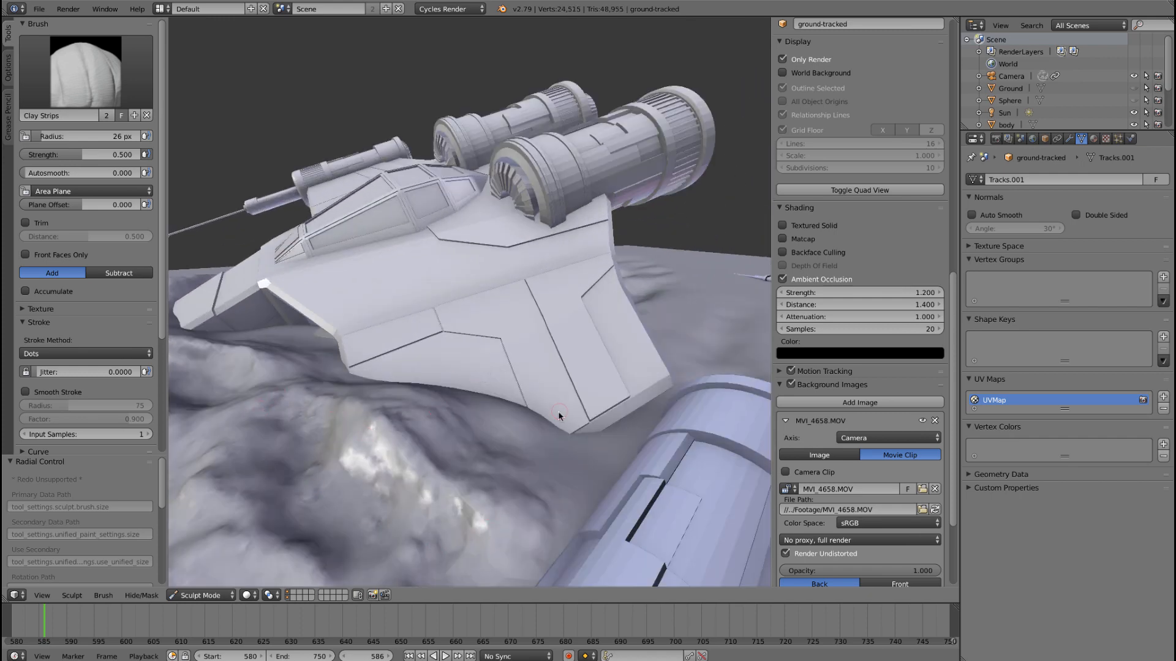
# - Add rough Clay Strips detail along the trailing ridge behind the near wing
pyautogui.moveTo(559, 414); pyautogui.dragTo(643, 396, button='middle')
pyautogui.moveTo(726, 357)
pyautogui.mouseDown(button='middle')
pyautogui.moveTo(544, 358)
pyautogui.moveTo(471, 435)
pyautogui.mouseUp(button='middle')
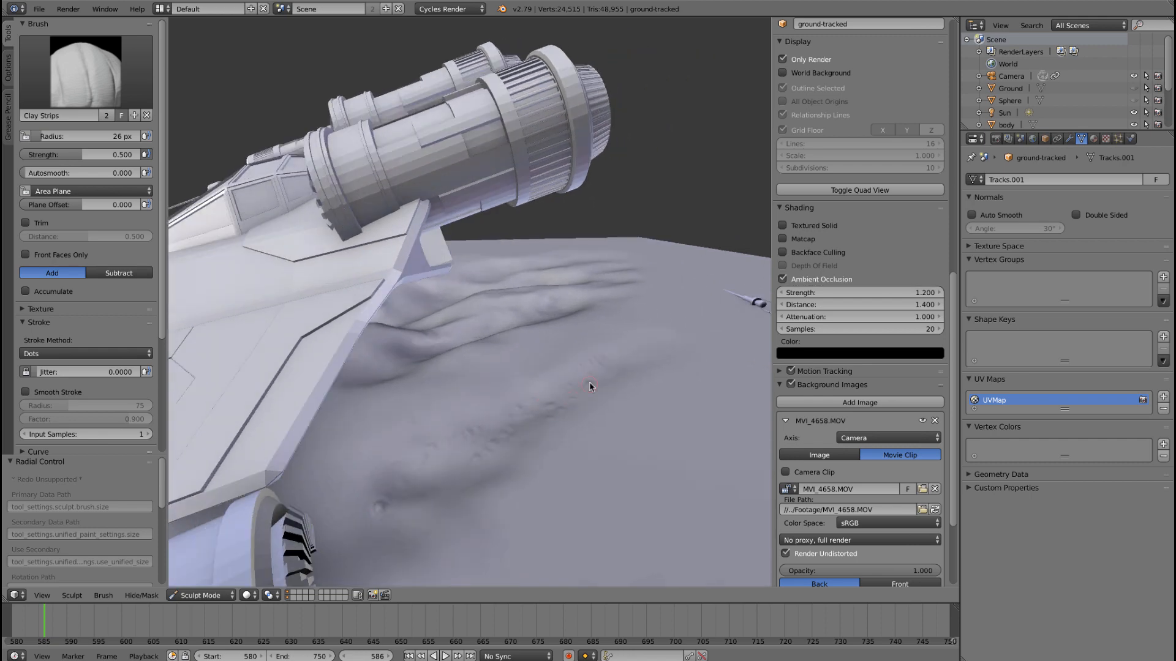
pyautogui.moveTo(403, 488); pyautogui.dragTo(441, 463)
# - Set Clay Strips to Subtract and carve pitted detail into the trailing ridges behind the near wing and beneath the engines
pyautogui.click(119, 273)
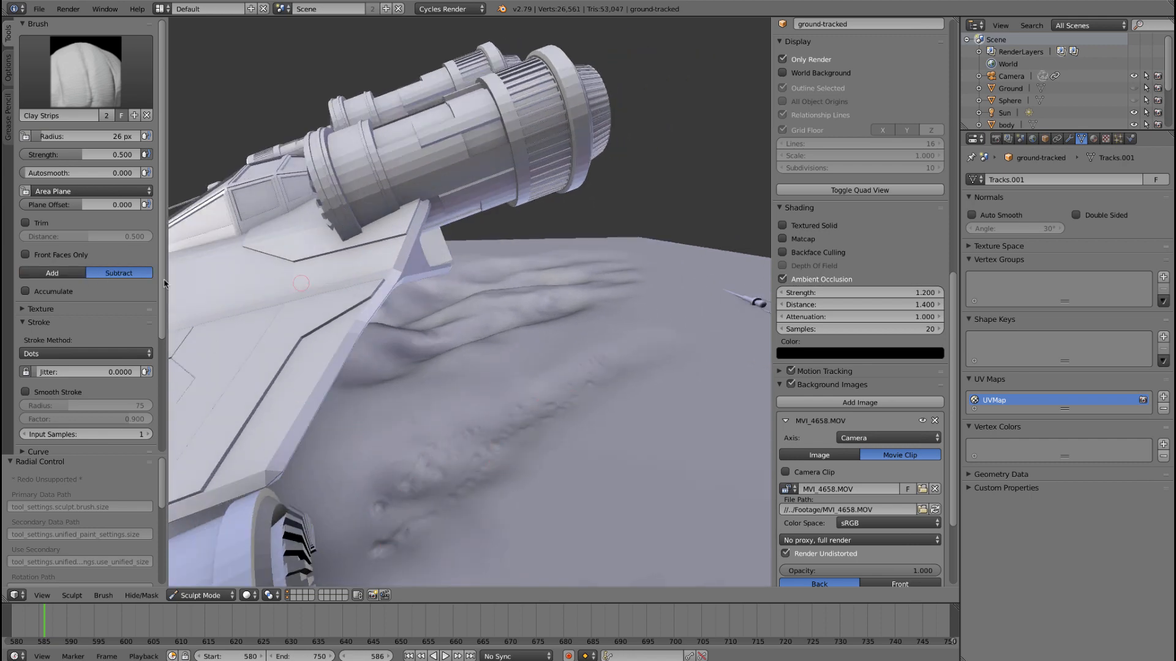
pyautogui.moveTo(622, 371)
pyautogui.mouseDown()
pyautogui.moveTo(490, 428)
pyautogui.moveTo(331, 575)
pyautogui.mouseUp()
pyautogui.moveTo(359, 519); pyautogui.dragTo(387, 489)
pyautogui.moveTo(419, 341)
pyautogui.mouseDown()
pyautogui.moveTo(370, 368)
pyautogui.moveTo(522, 283)
pyautogui.mouseUp()
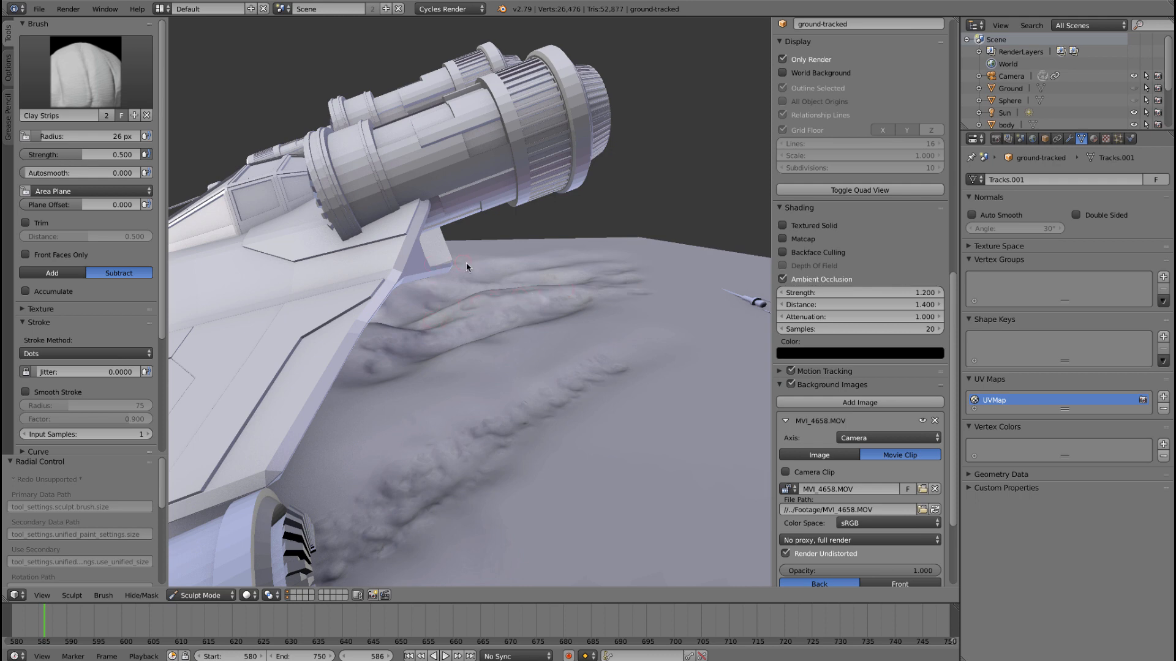
# - Carve rough detail into the dirt around the small buried debris and undo the last stroke
pyautogui.moveTo(421, 296)
pyautogui.mouseDown(button='middle')
pyautogui.moveTo(464, 343)
pyautogui.moveTo(575, 331)
pyautogui.moveTo(557, 370)
pyautogui.mouseUp(button='middle')
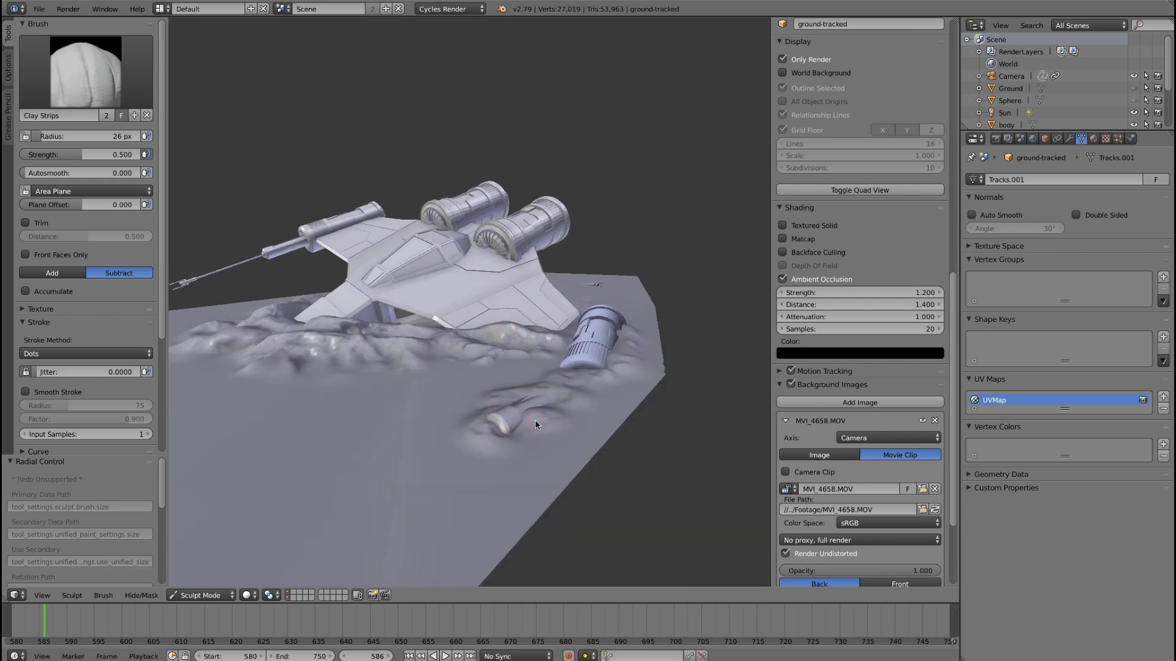
pyautogui.moveTo(535, 423)
pyautogui.mouseDown()
pyautogui.moveTo(472, 468)
pyautogui.moveTo(504, 447)
pyautogui.moveTo(475, 470)
pyautogui.moveTo(504, 453)
pyautogui.moveTo(488, 454)
pyautogui.mouseUp()
pyautogui.scroll(-2, 488, 455)
pyautogui.moveTo(479, 366); pyautogui.dragTo(474, 368)
pyautogui.scroll(3, 474, 385)
pyautogui.scroll(-2, 497, 457)
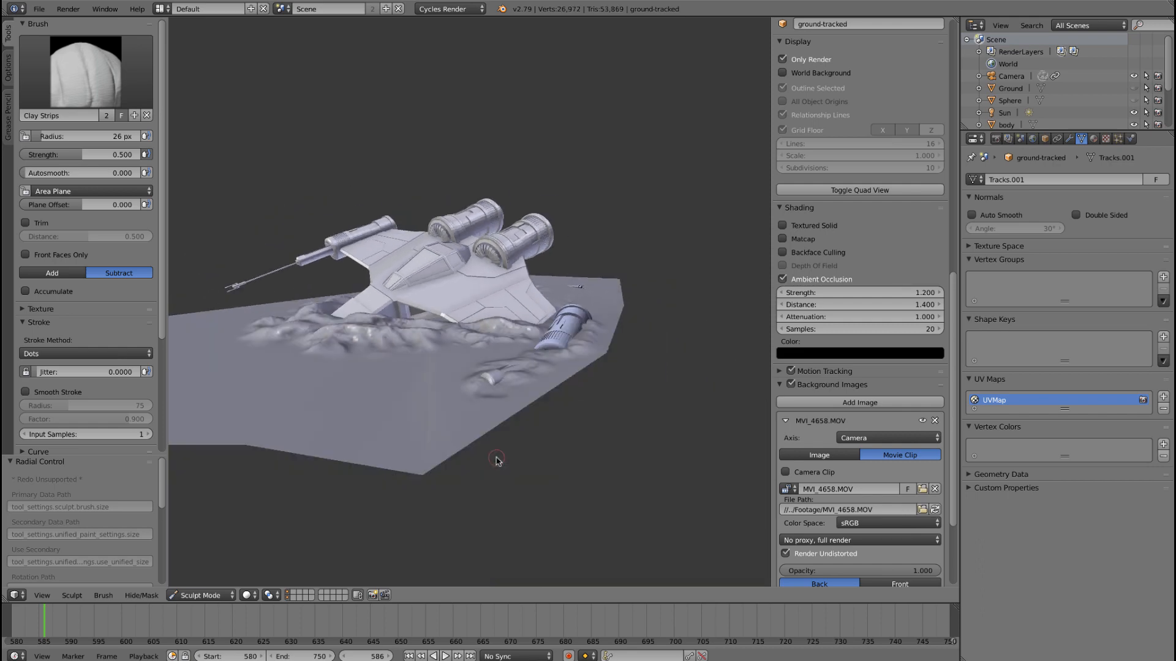
pyautogui.scroll(2, 497, 458)
pyautogui.hotkey('ctrl', 'z')
# - Set Clay Strips back to Add and build up rough dirt around the small buried debris
pyautogui.click(69, 272)
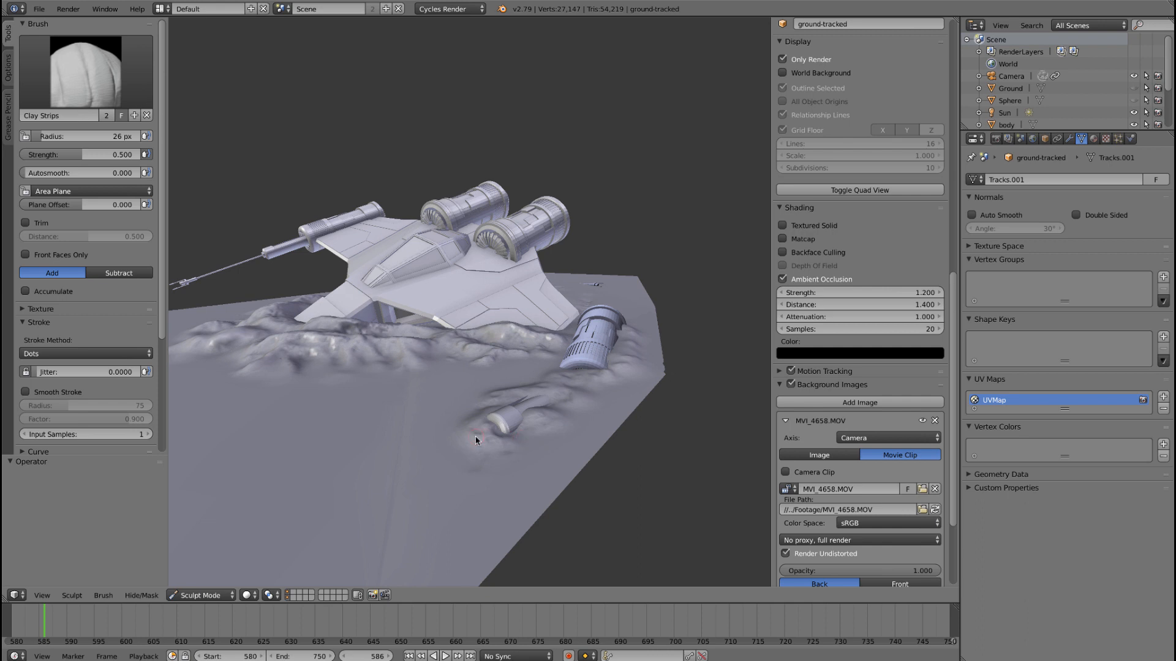
pyautogui.moveTo(518, 437); pyautogui.dragTo(591, 383)
pyautogui.moveTo(553, 388); pyautogui.dragTo(481, 402)
# - Sculpt finer surface detail on the dirt mounds in front of the ship from a low, close viewpoint
pyautogui.scroll(2, 499, 343)
pyautogui.scroll(2, 505, 353)
pyautogui.moveTo(534, 363); pyautogui.dragTo(659, 369)
pyautogui.moveTo(478, 380); pyautogui.dragTo(390, 361)
pyautogui.scroll(-3, 390, 361)
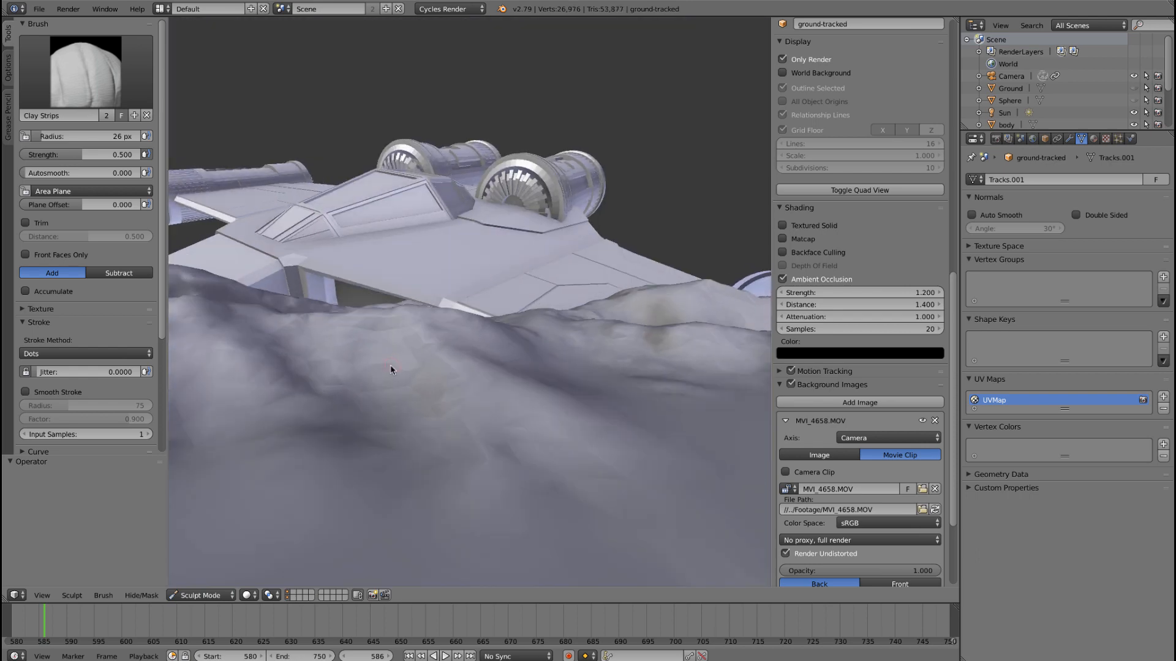
pyautogui.moveTo(382, 372); pyautogui.dragTo(382, 369, button='middle')
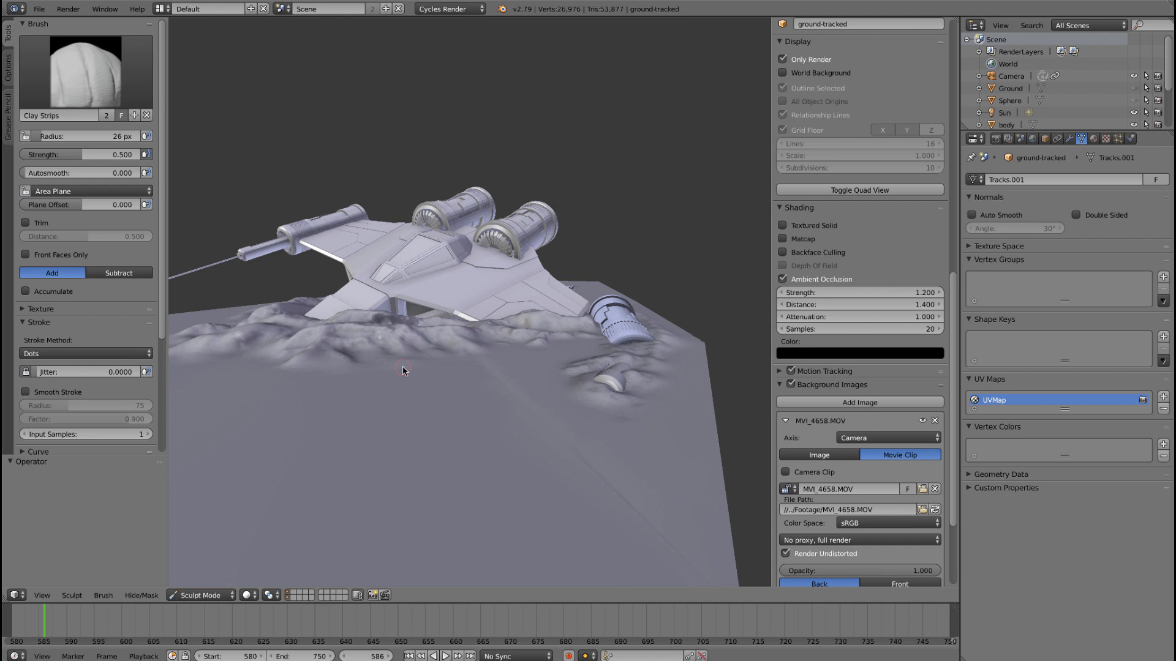
# - Return to Object Mode and preview the scene through the camera in rendered shading
pyautogui.press('KP_0')
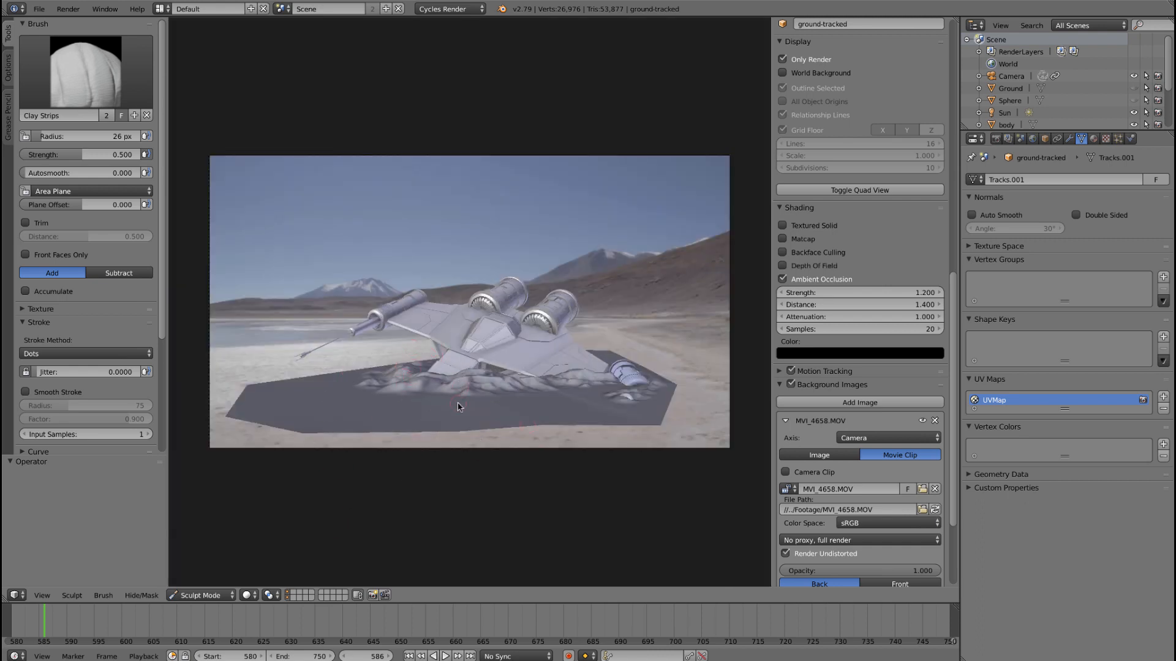
pyautogui.click(198, 597)
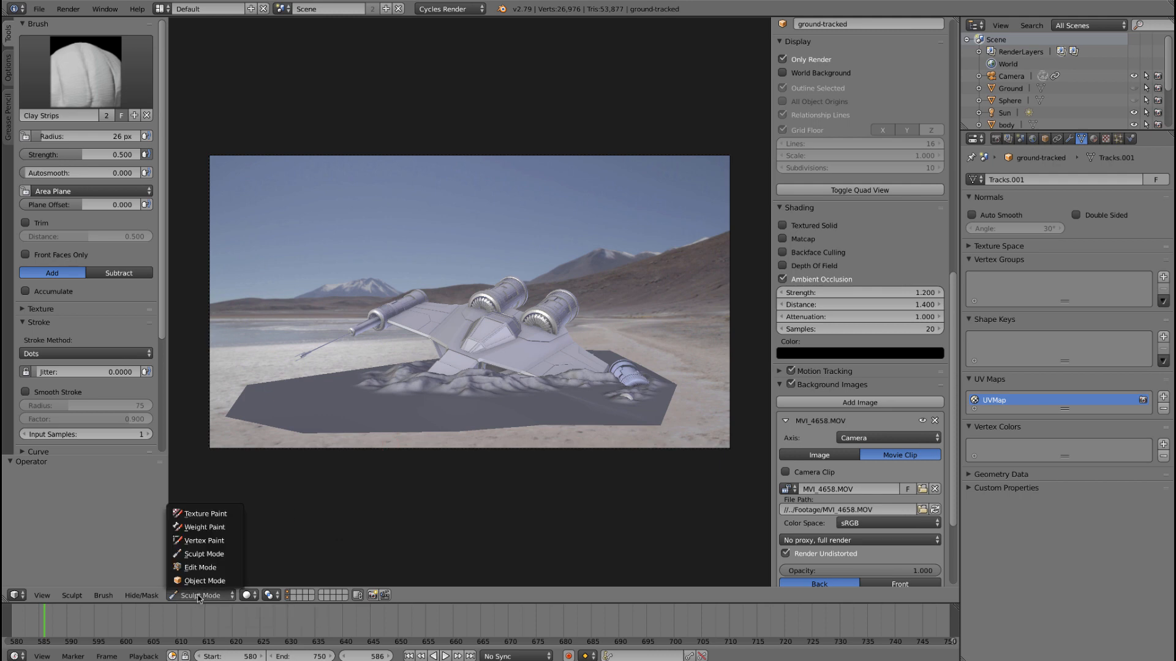
pyautogui.click(204, 581)
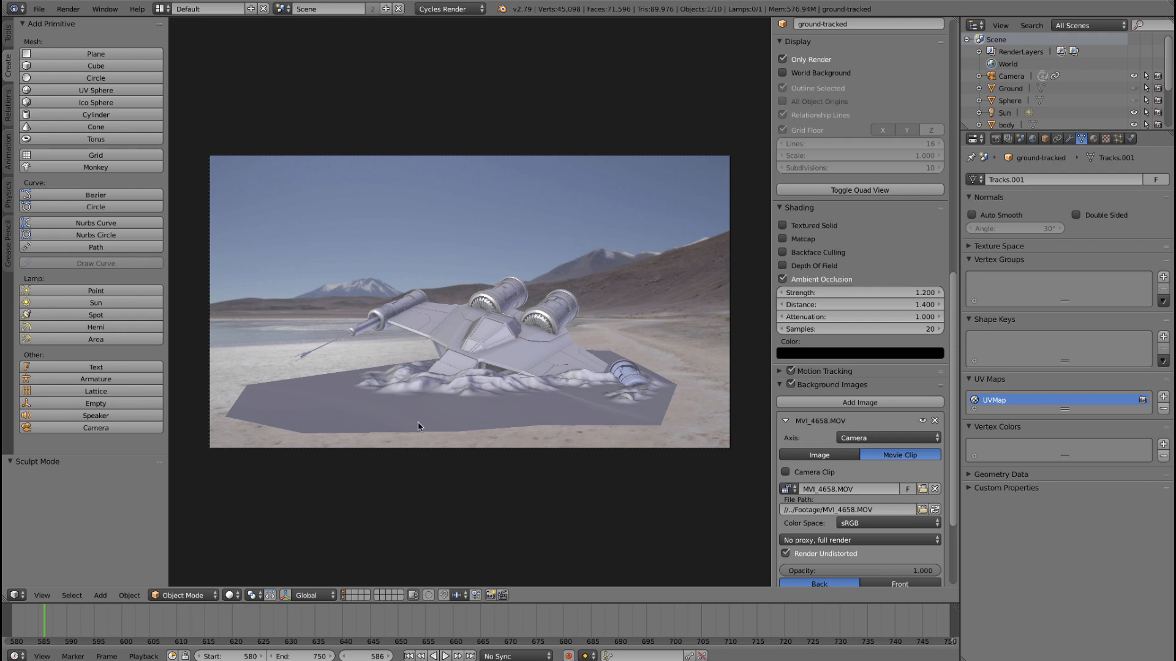
pyautogui.hotkey('shift', 'z')
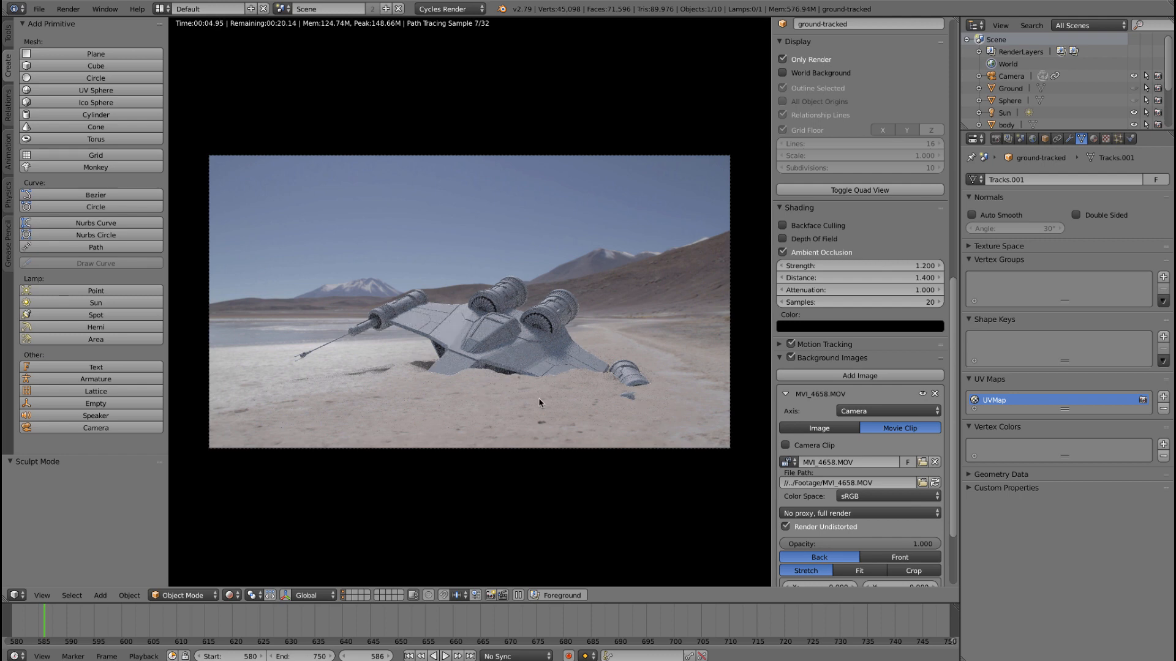
# - Turn off Shadow Catcher for the ground-tracked mesh in its Cycles settings
pyautogui.rightClick(478, 390)
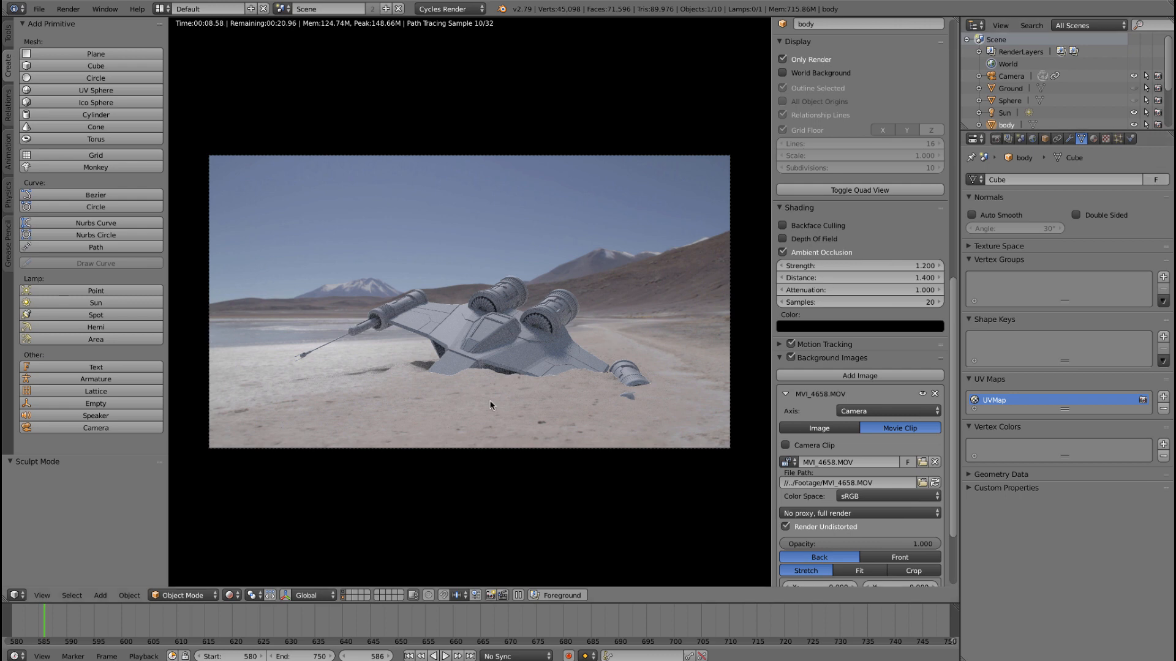
pyautogui.rightClick(485, 390)
pyautogui.scroll(-2, 1109, 46)
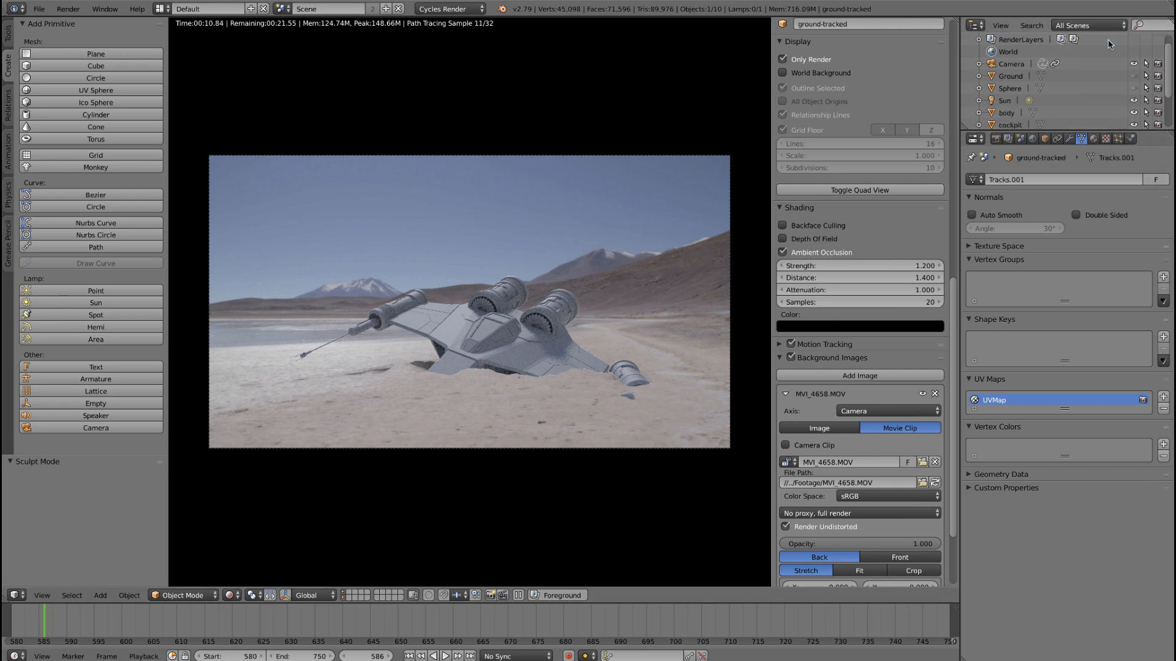
pyautogui.scroll(-1, 1109, 46)
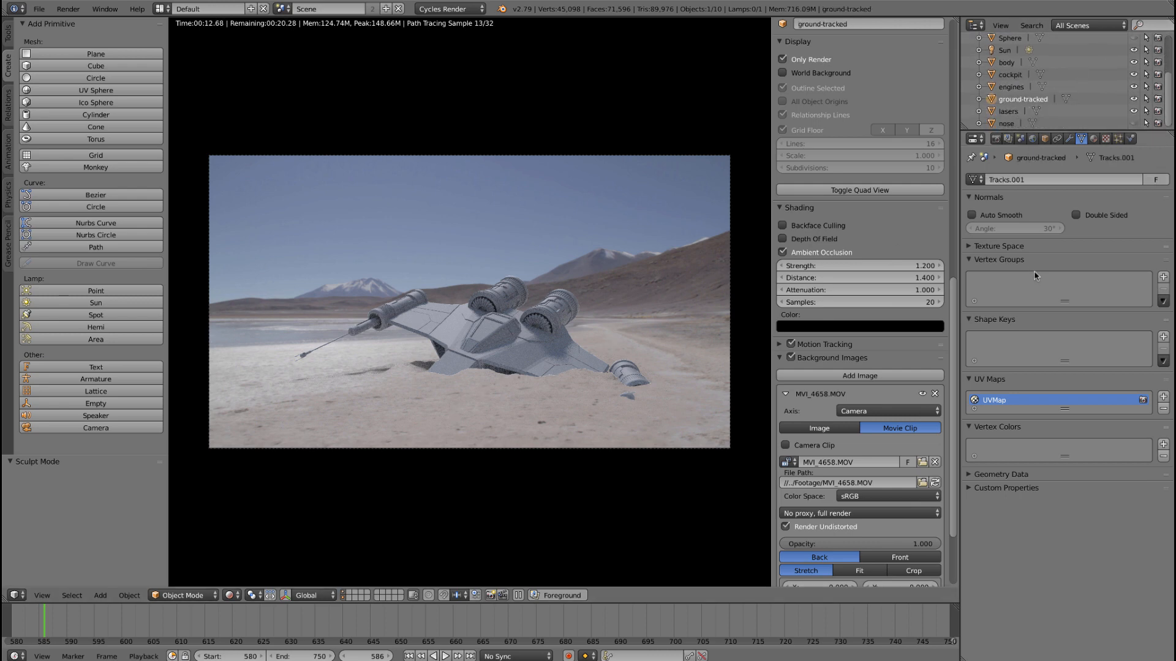
pyautogui.click(1044, 138)
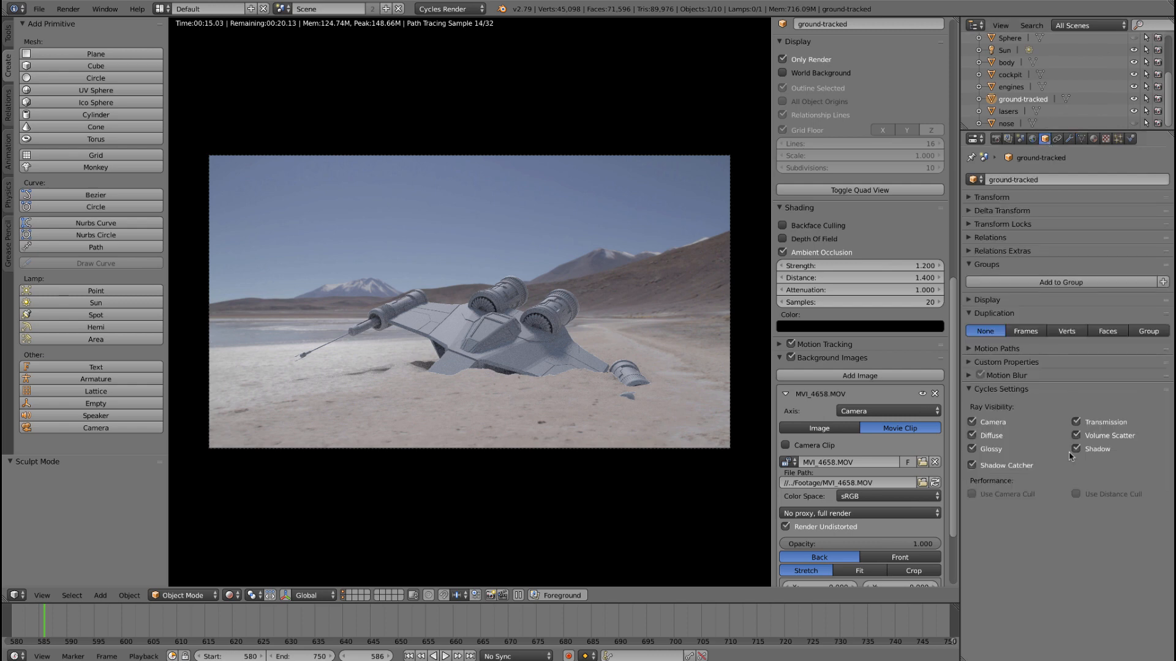
pyautogui.click(1020, 468)
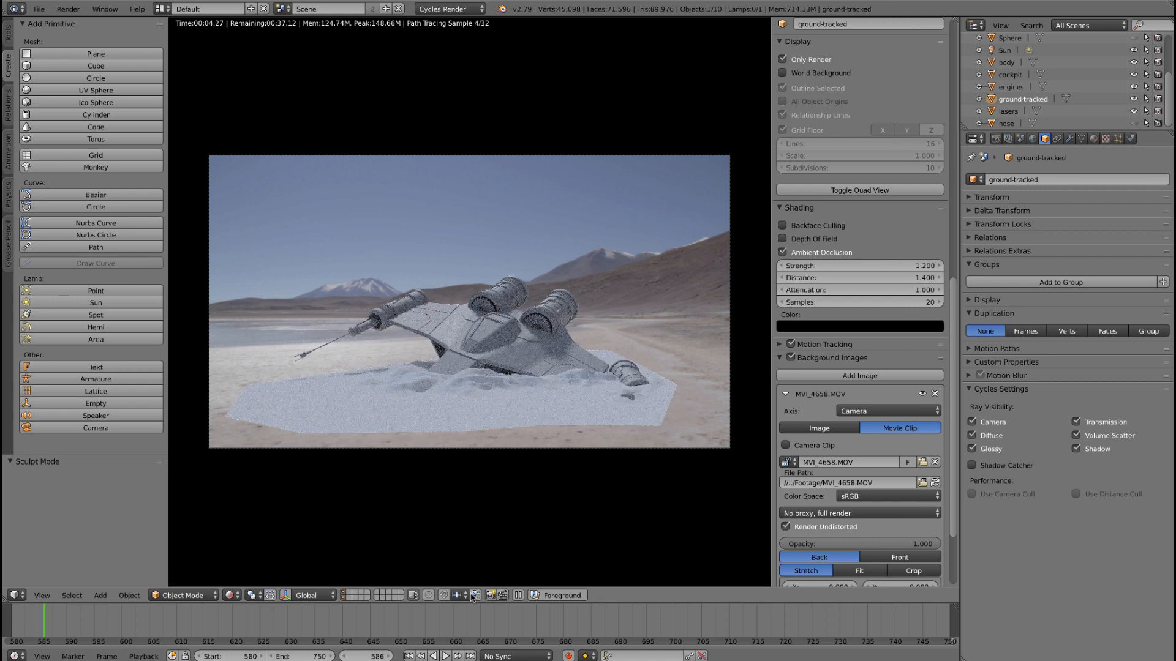
# - Check the rendered ground and ship against the footage at frames 627, 638, 674, 735 and 746, and from another angle
pyautogui.click(272, 628)
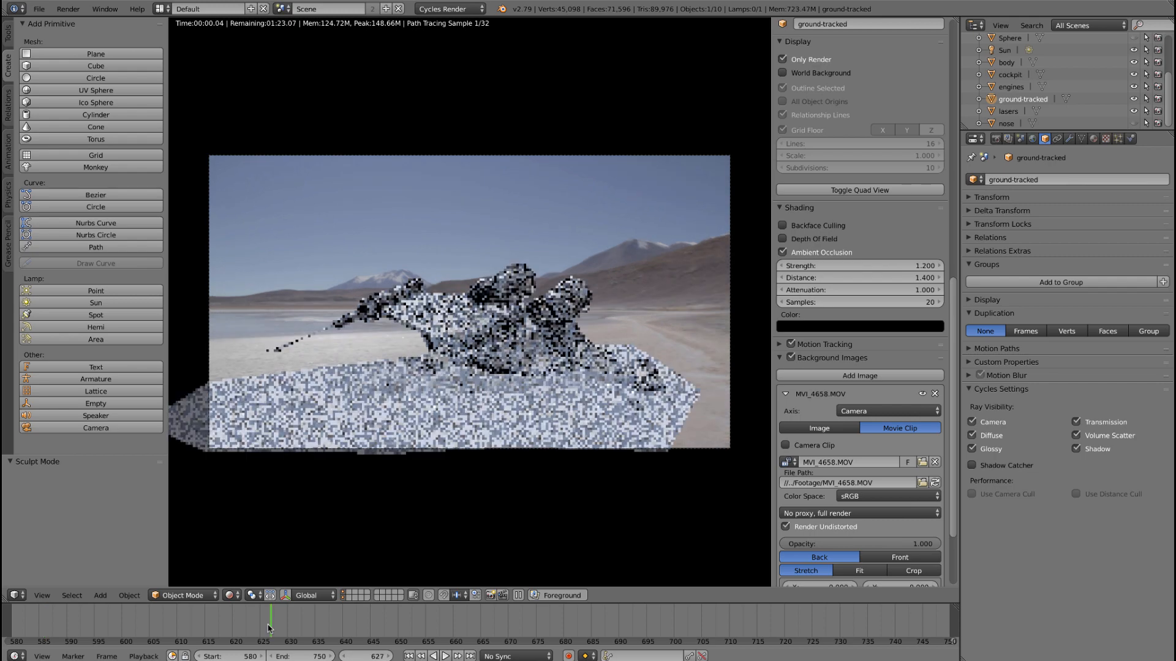
pyautogui.click(332, 628)
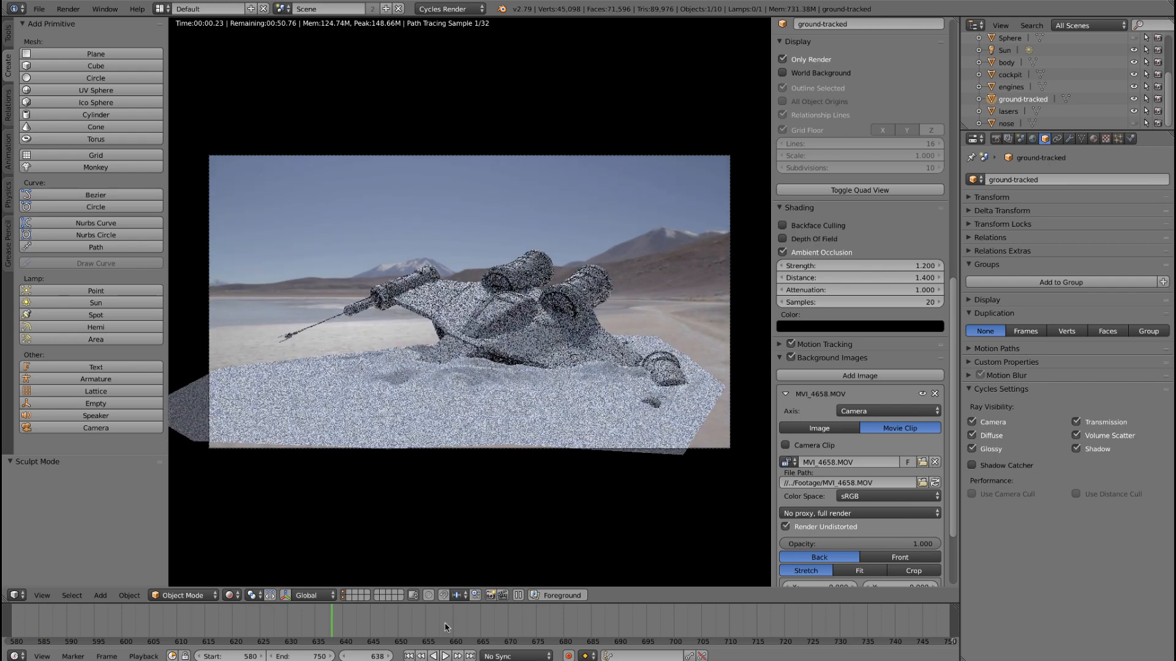
pyautogui.click(531, 622)
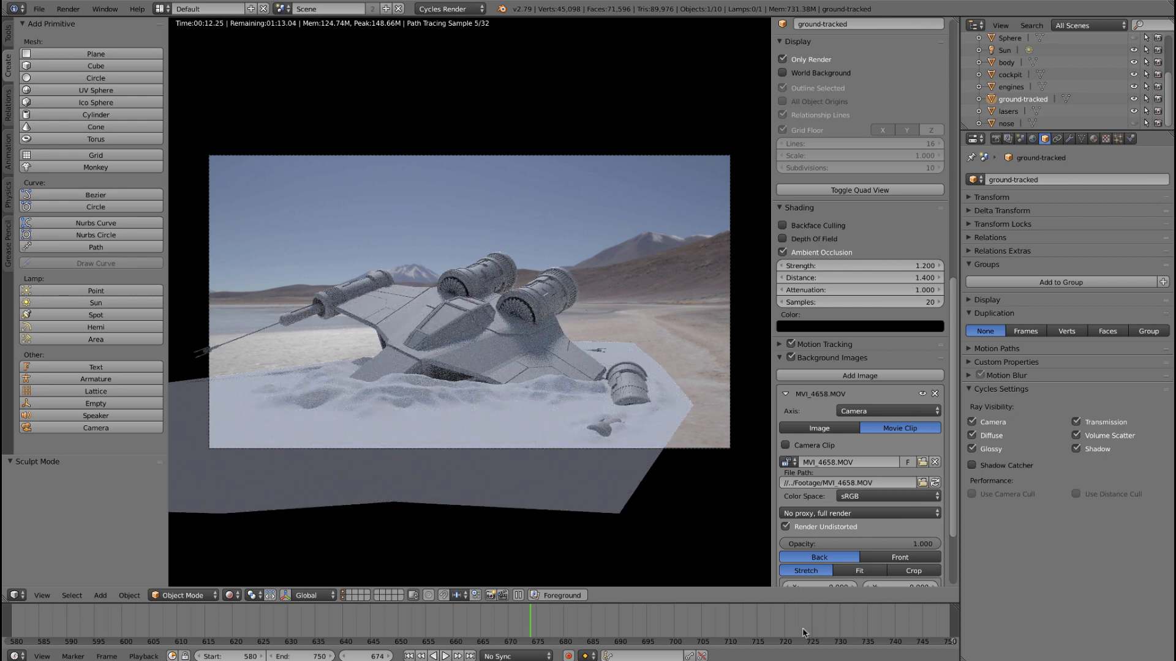
pyautogui.click(867, 626)
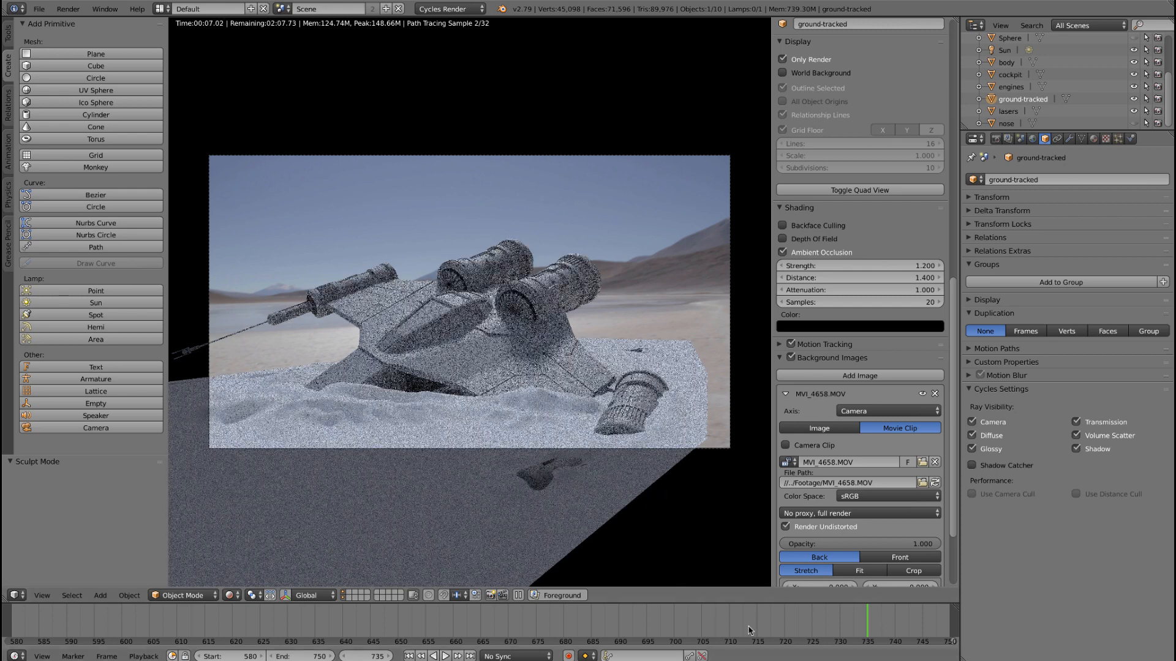
pyautogui.click(928, 625)
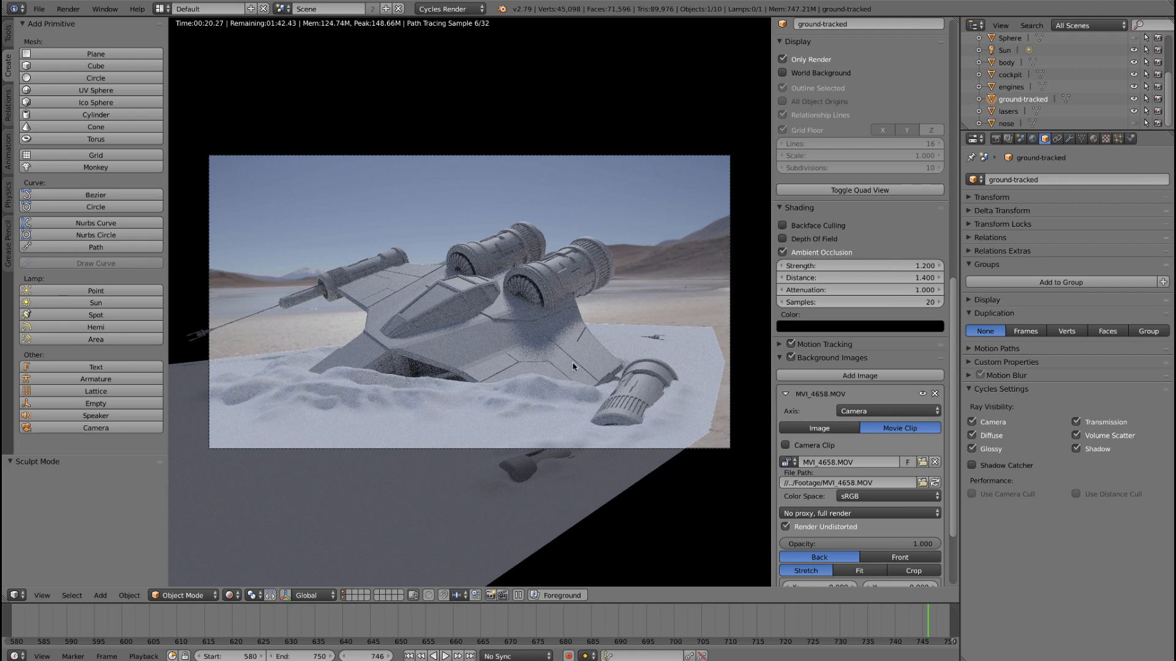
pyautogui.moveTo(572, 366); pyautogui.dragTo(765, 398, button='middle')
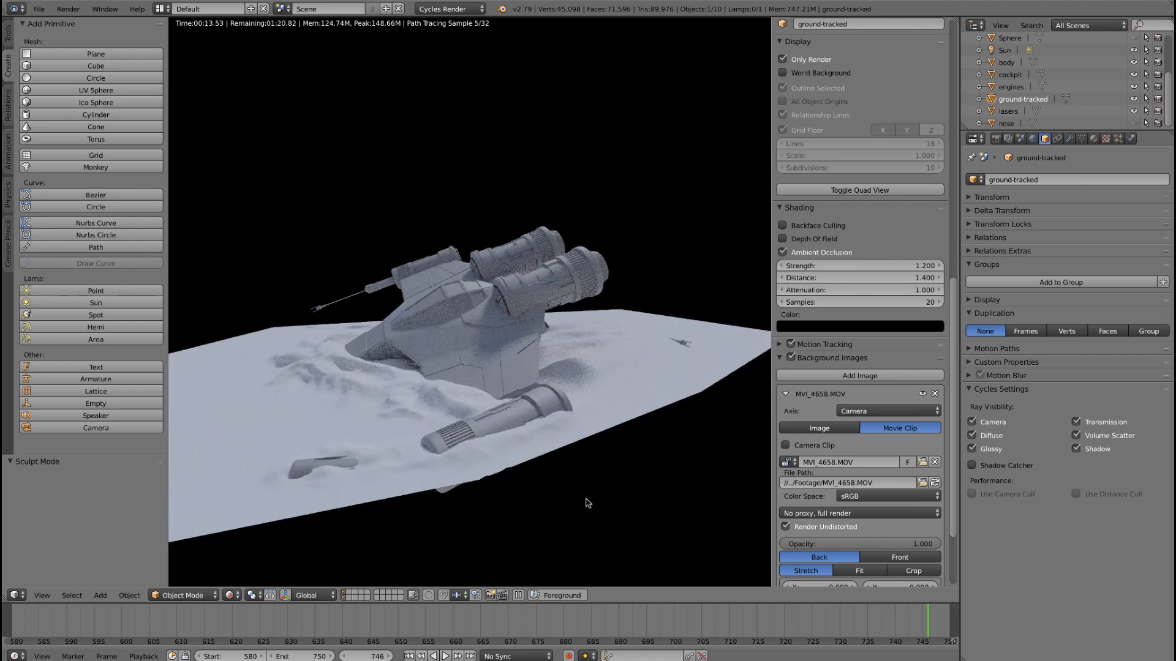
# - Switch the viewport to Solid shading, return to the camera view and go to frame 752
pyautogui.click(199, 596)
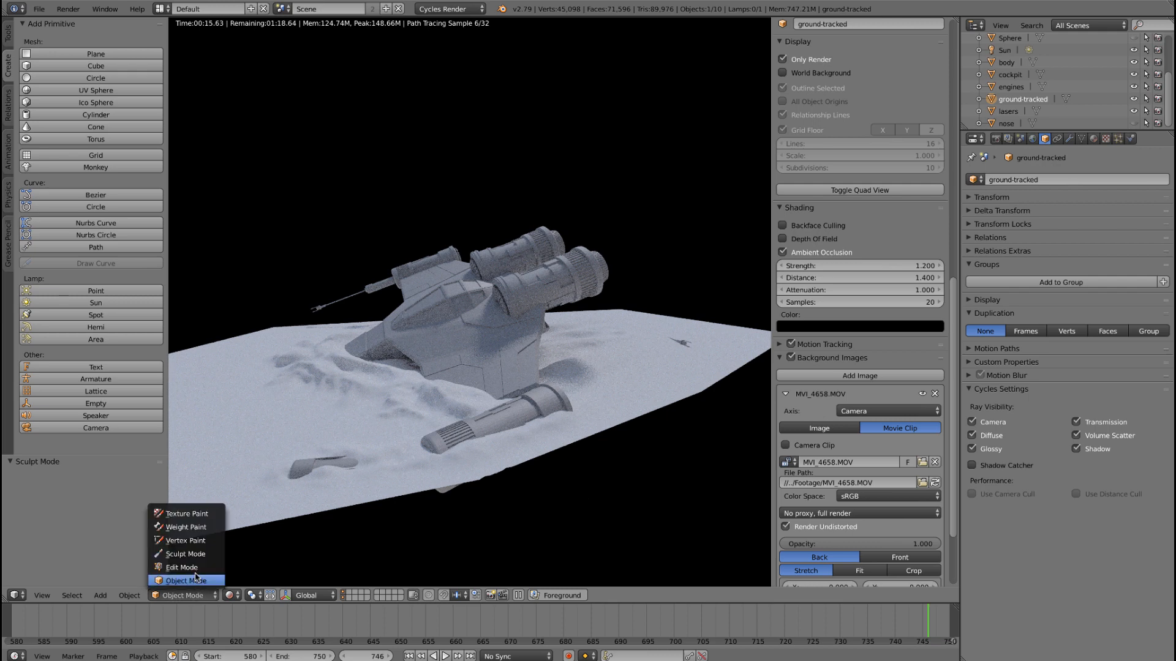
pyautogui.click(196, 580)
pyautogui.click(233, 596)
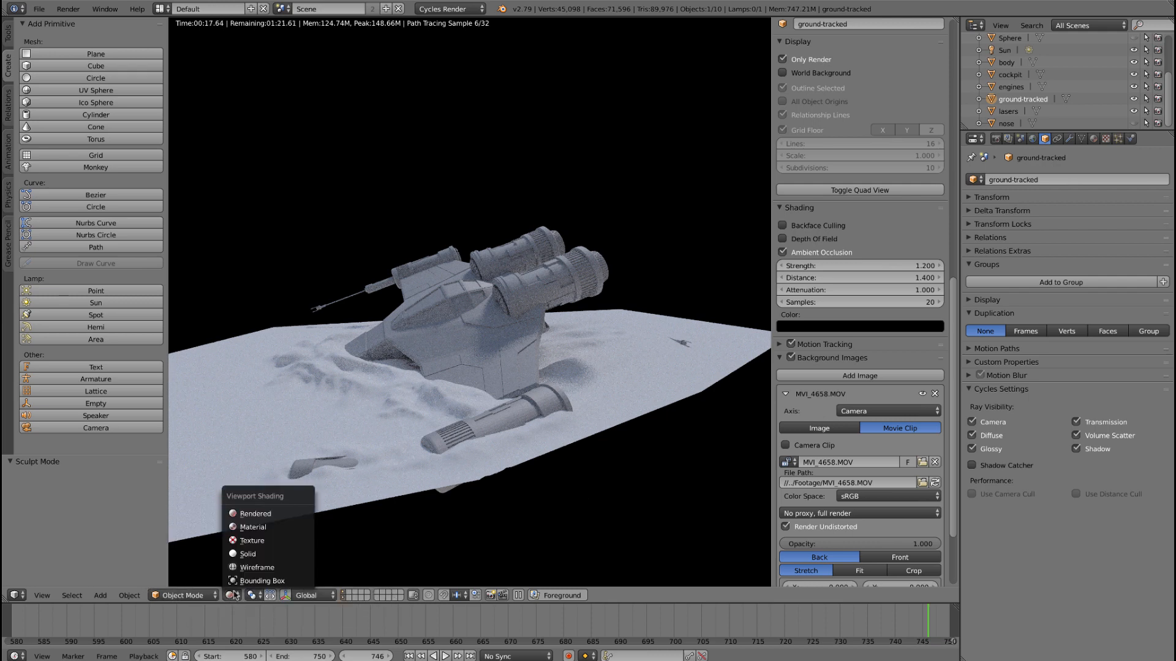
pyautogui.click(282, 554)
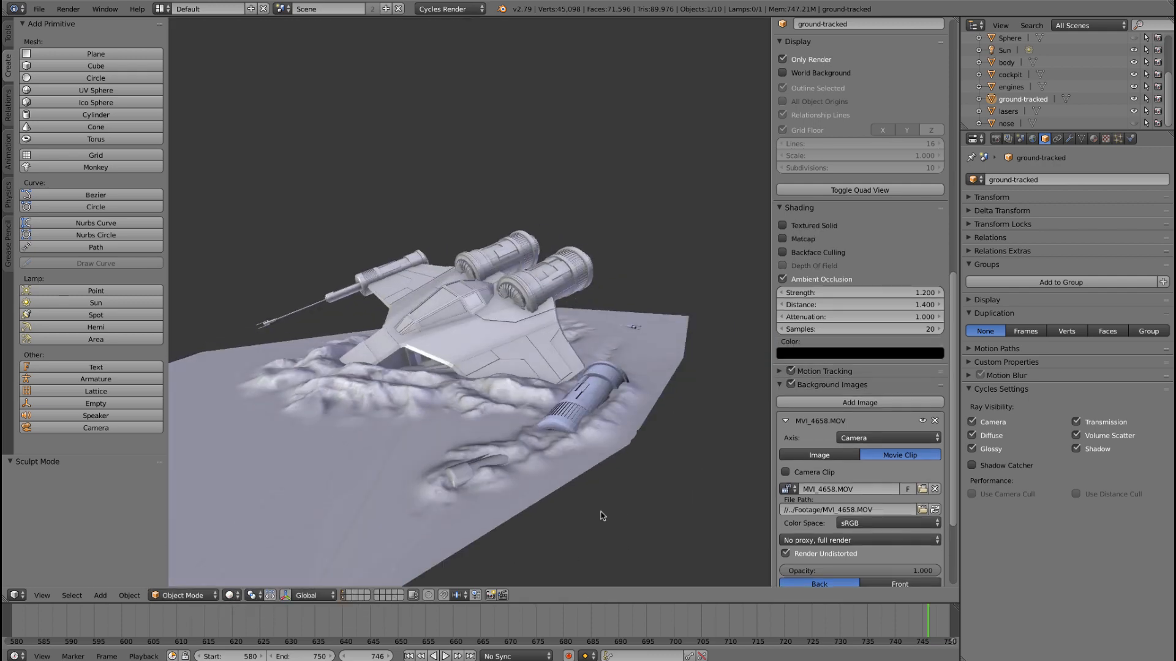
pyautogui.moveTo(603, 516)
pyautogui.mouseDown(button='middle')
pyautogui.moveTo(562, 517)
pyautogui.moveTo(611, 513)
pyautogui.mouseUp(button='middle')
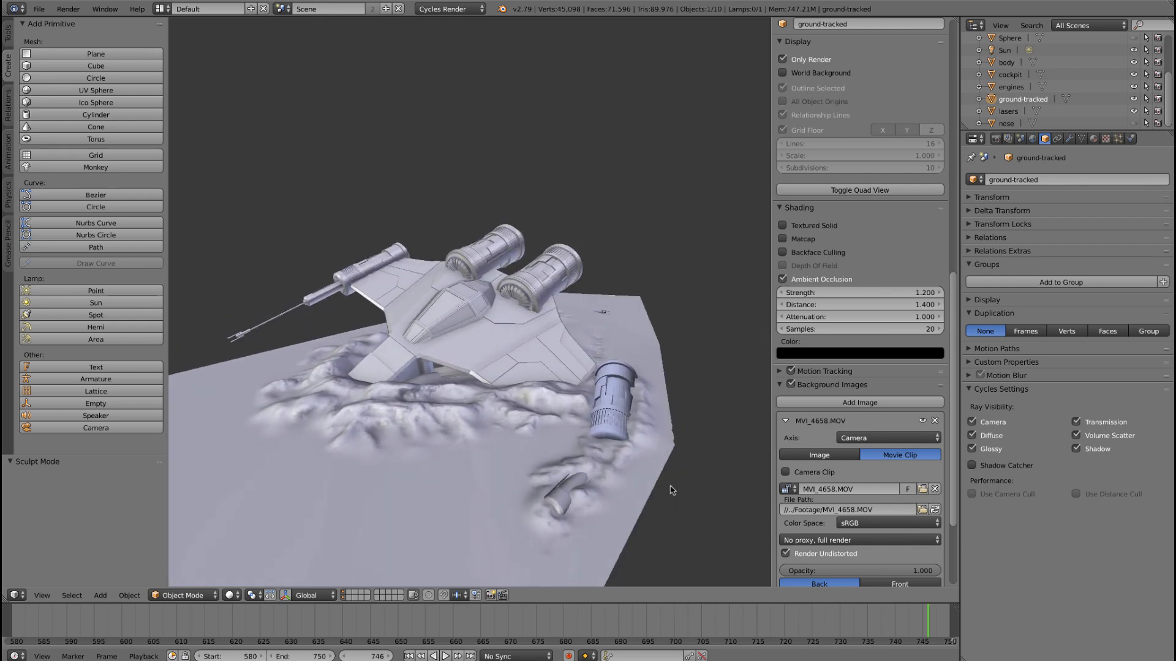
pyautogui.press('KP_0')
pyautogui.moveTo(922, 623); pyautogui.dragTo(961, 623)
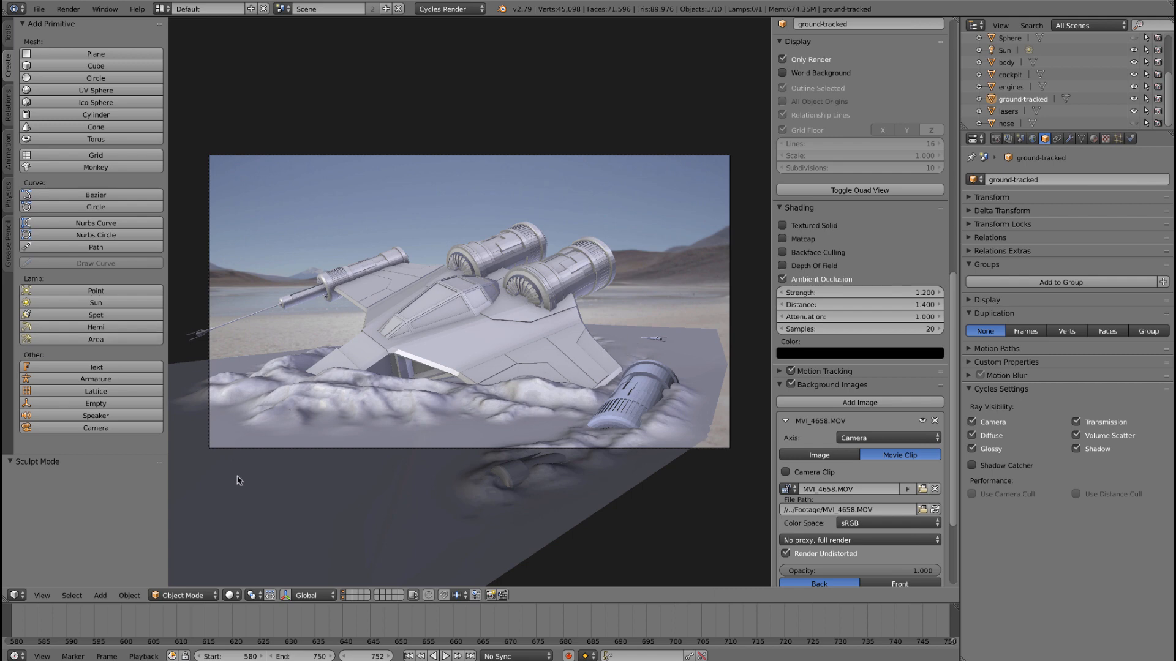
# - Enter Sculpt Mode and set up the SculptDraw brush with the Space stroke method and a strength of 0.753
pyautogui.click(183, 596)
pyautogui.click(184, 559)
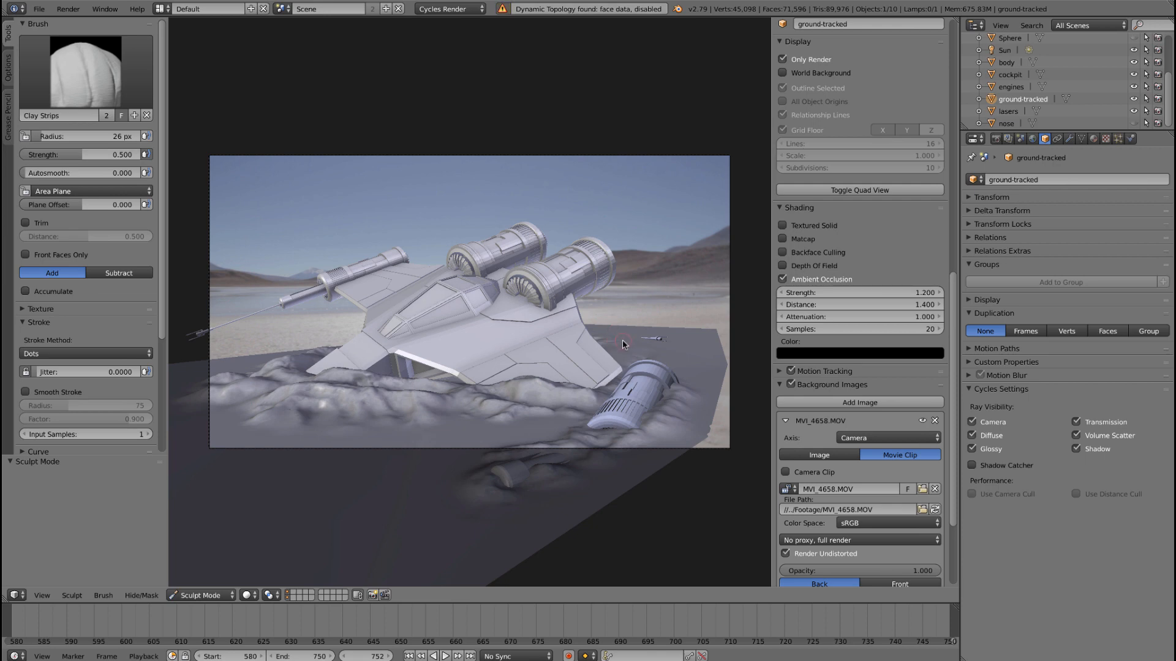
pyautogui.click(80, 78)
pyautogui.click(359, 214)
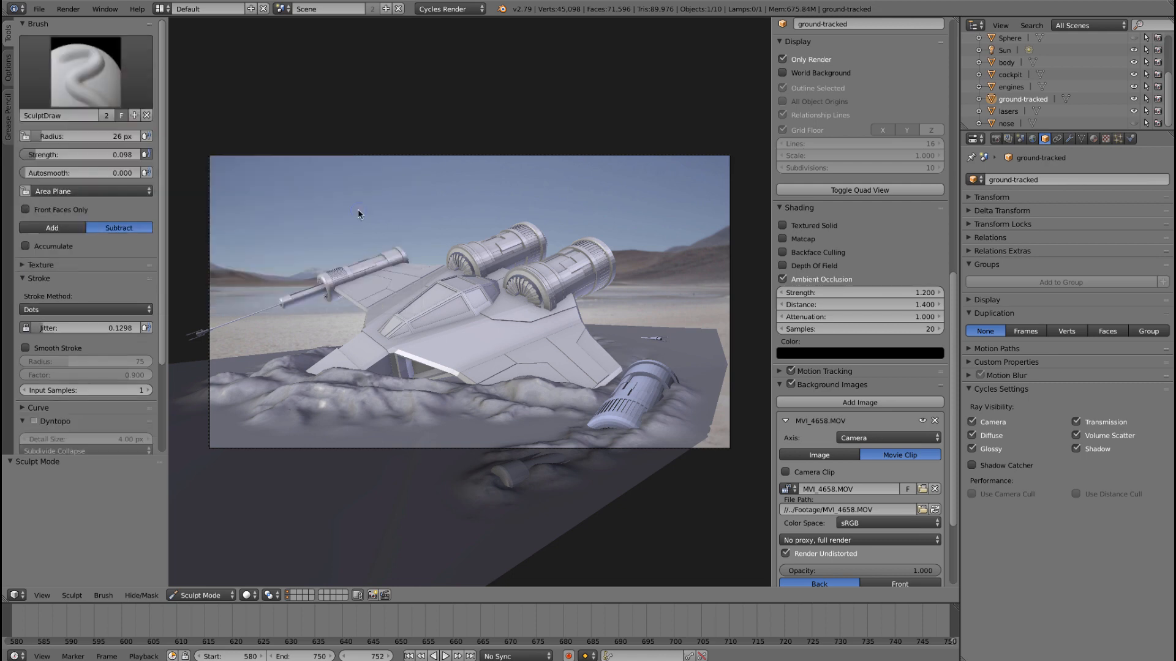
pyautogui.click(103, 310)
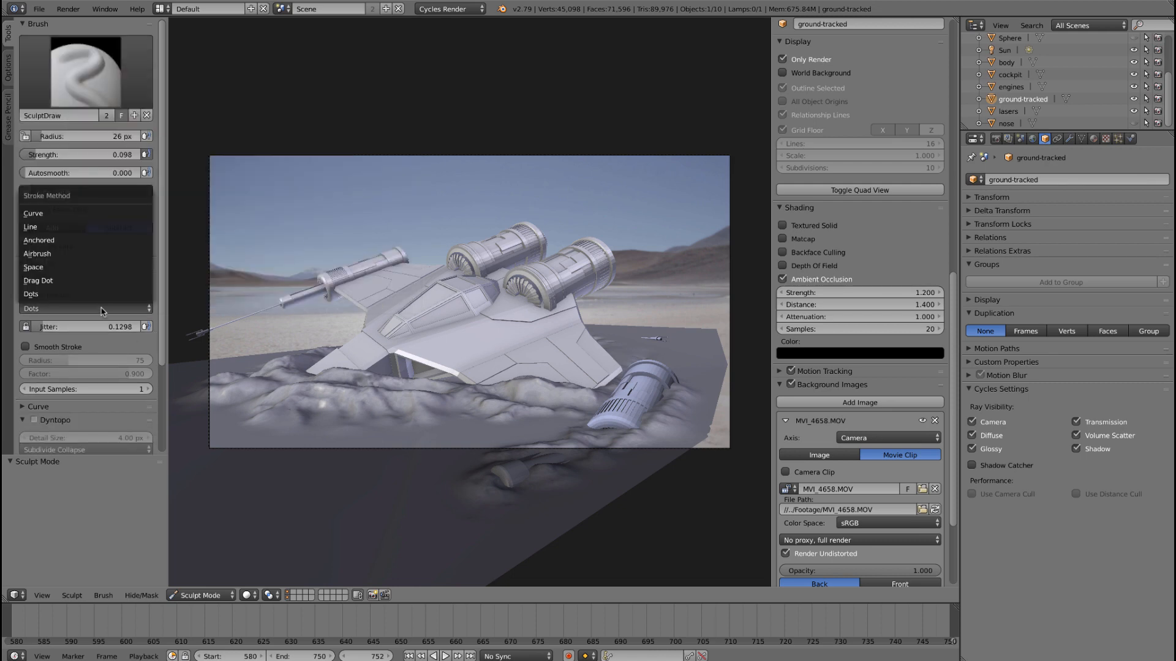
pyautogui.click(36, 267)
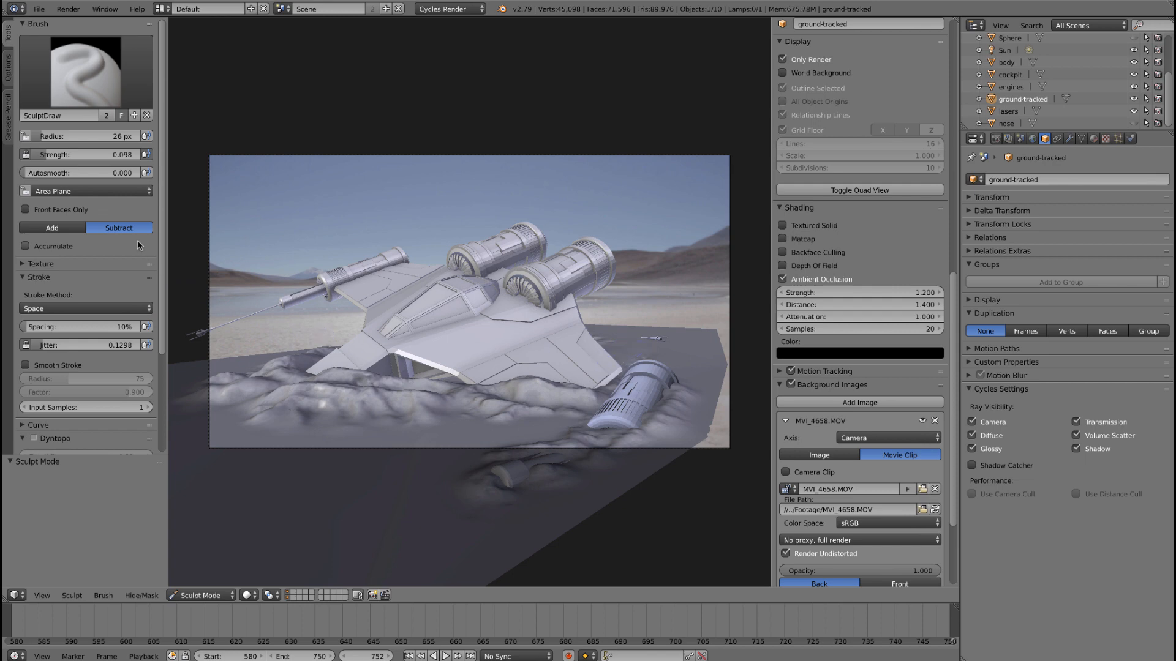
pyautogui.moveTo(68, 155); pyautogui.dragTo(92, 155)
pyautogui.moveTo(86, 155); pyautogui.dragTo(125, 155)
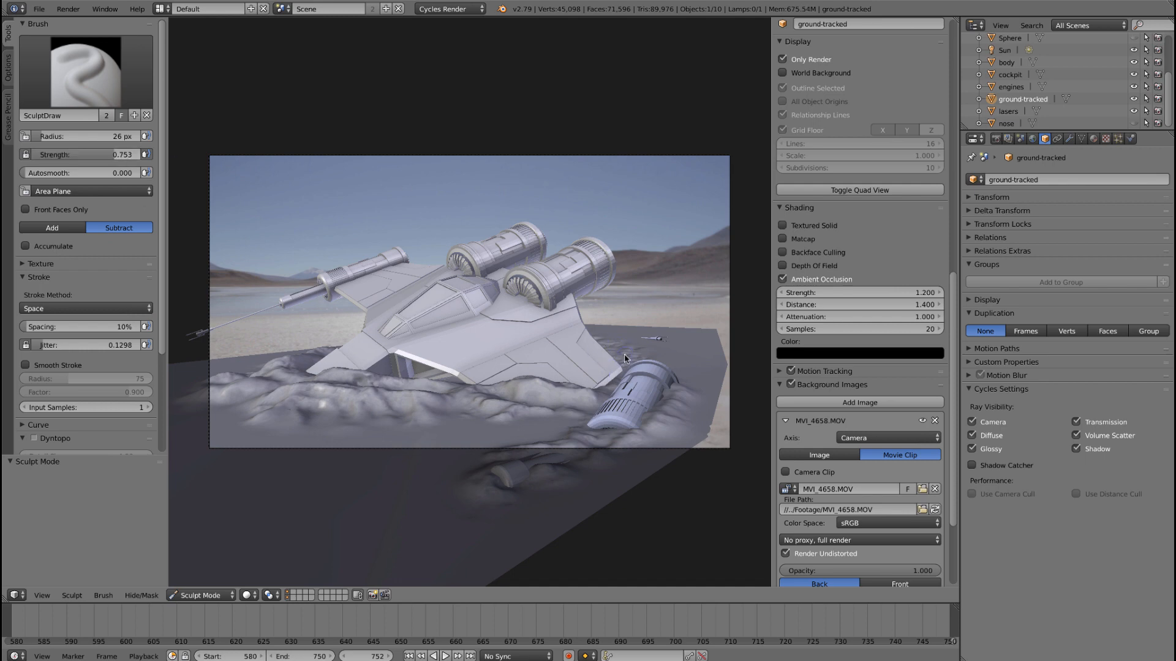
# - Examine the dirt between the wing and the detached engine from the side, and return to the camera view
pyautogui.moveTo(640, 358); pyautogui.dragTo(571, 376, button='middle')
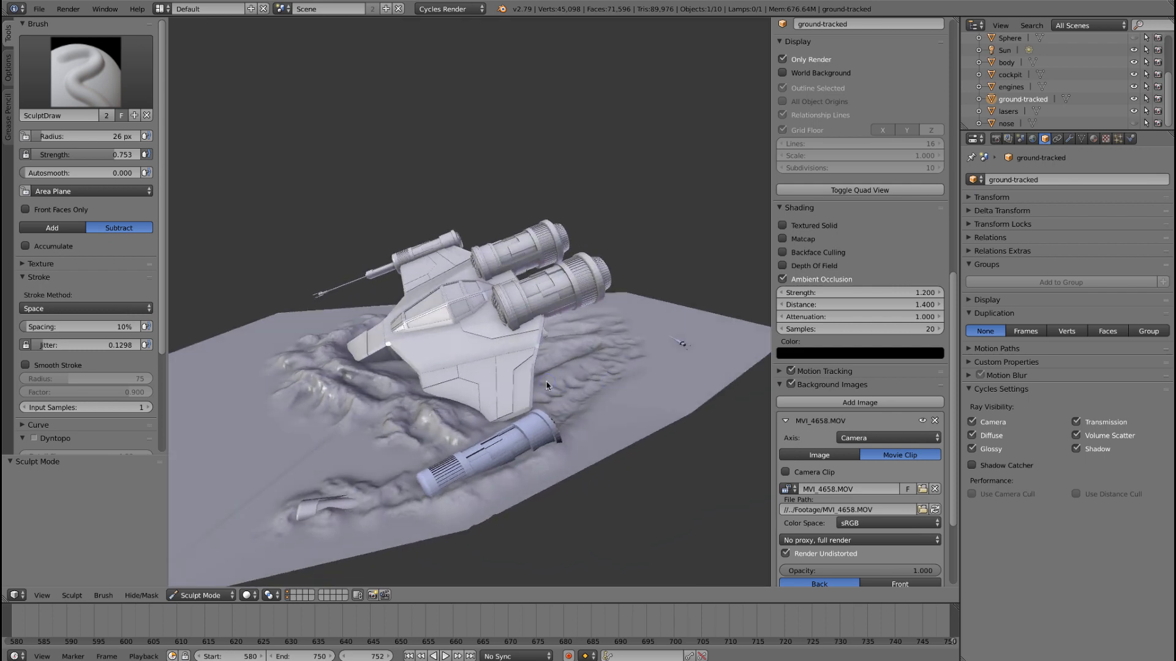
pyautogui.moveTo(565, 371)
pyautogui.mouseDown()
pyautogui.moveTo(594, 371)
pyautogui.moveTo(558, 378)
pyautogui.moveTo(532, 407)
pyautogui.mouseUp()
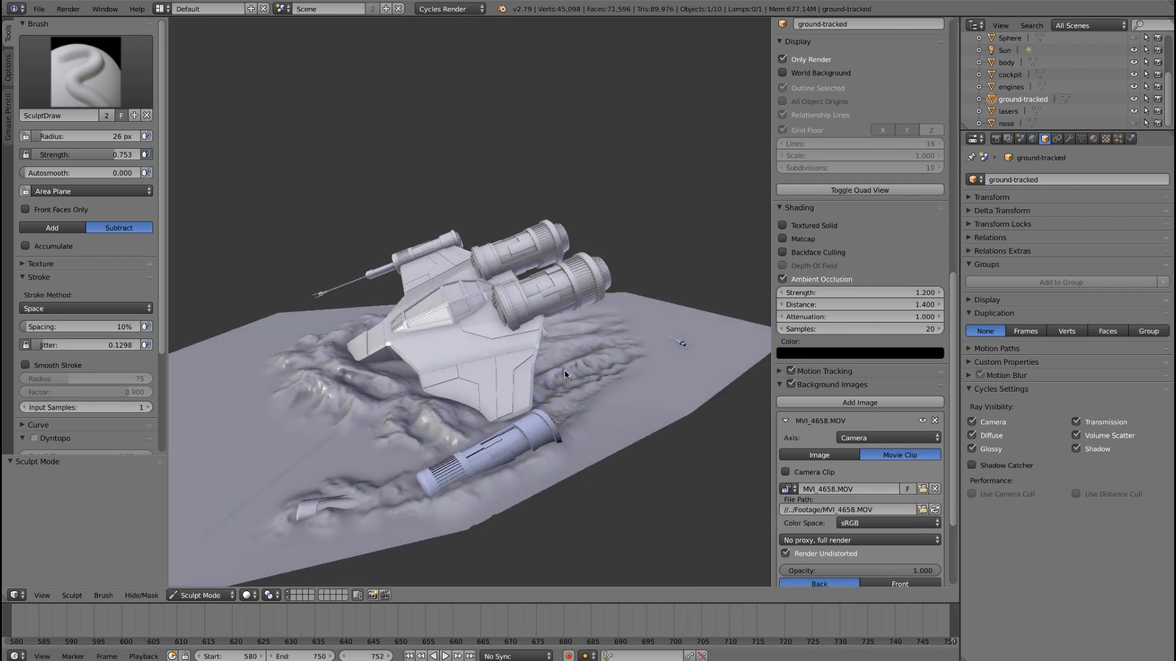
pyautogui.moveTo(624, 360); pyautogui.dragTo(591, 414, button='middle')
pyautogui.press('KP_0')
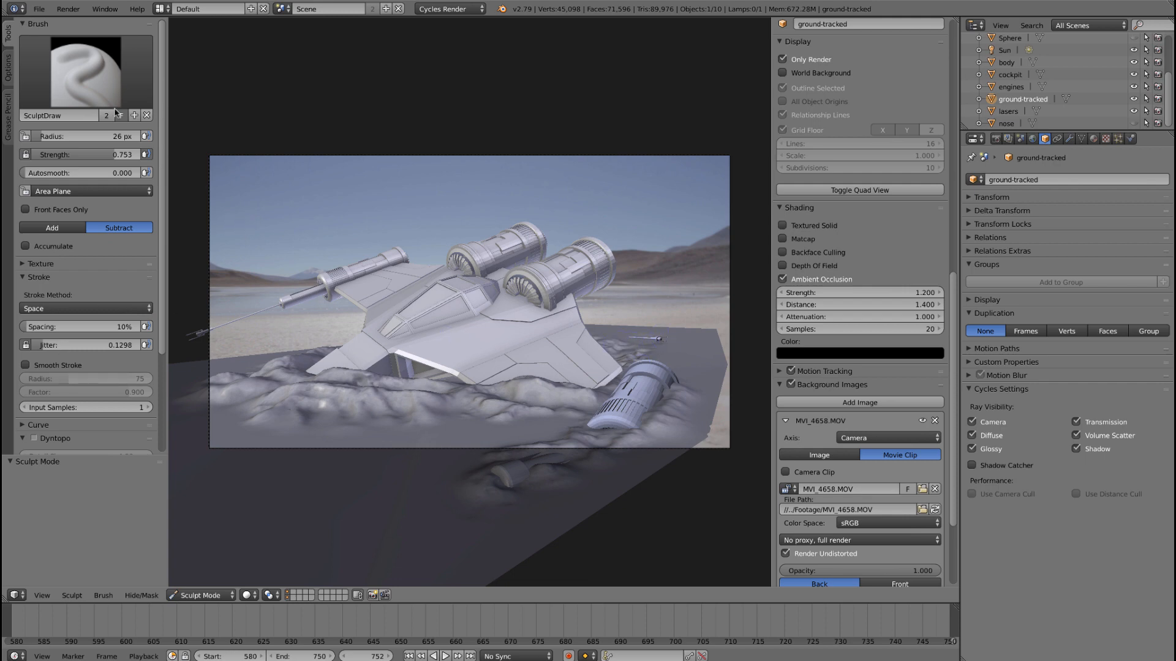
# - Choose the Blob brush and set it to Subtract
pyautogui.click(85, 70)
pyautogui.click(71, 154)
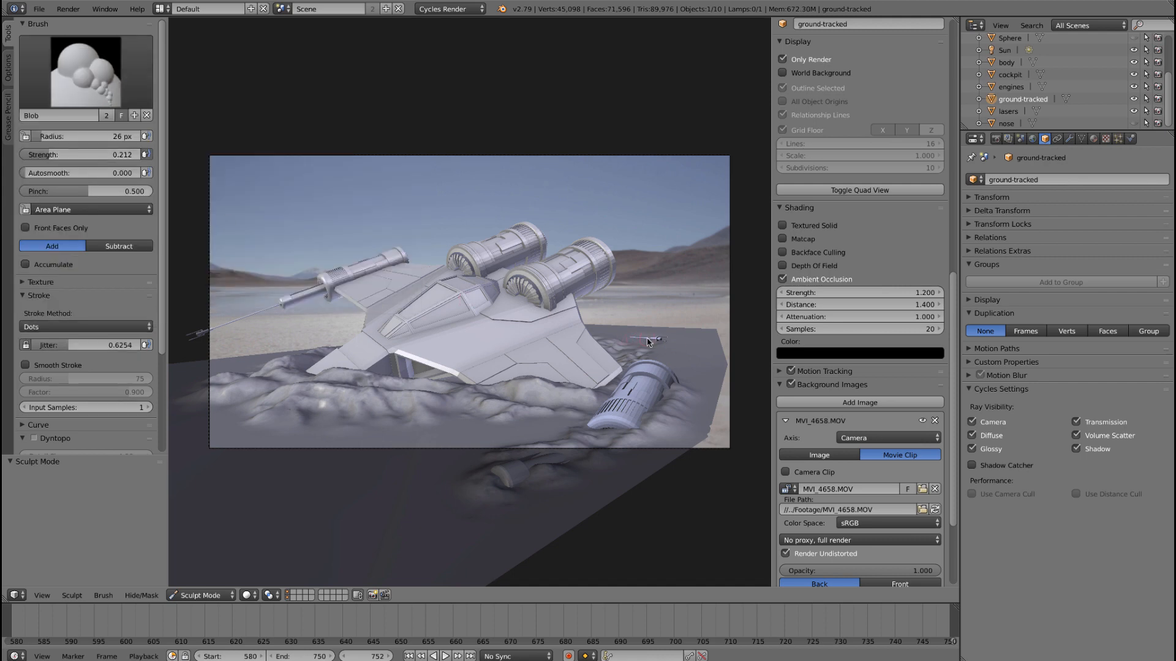
pyautogui.click(119, 246)
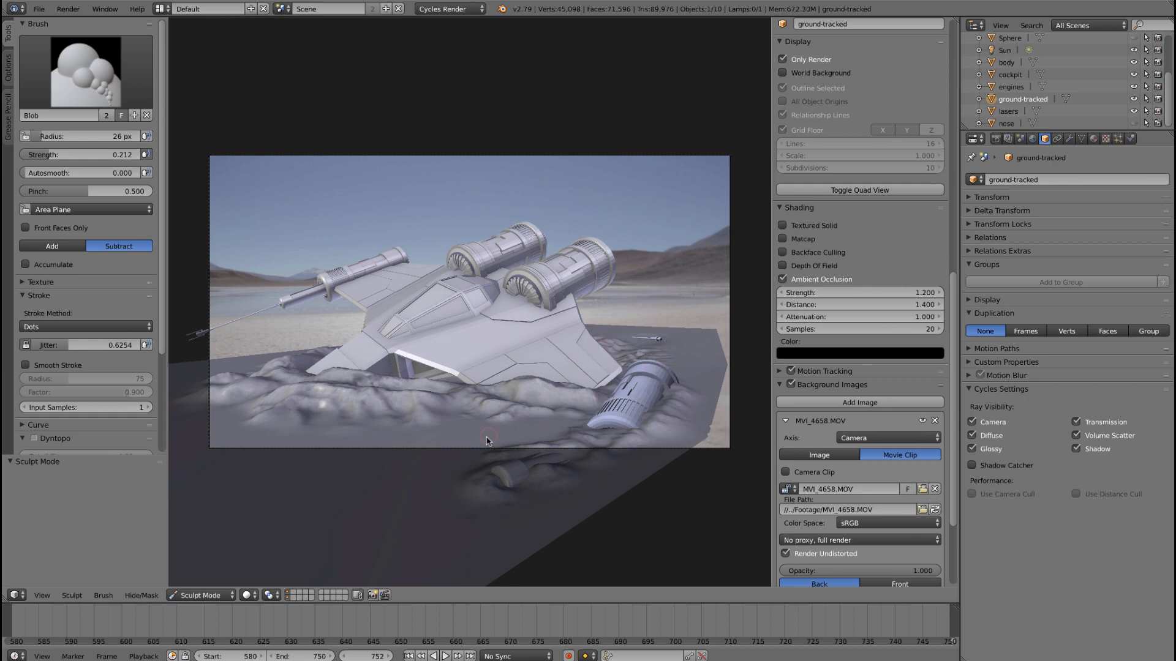
# - At frame 663, reshape the dirt around the ship's nose with the Grab brush at a 122 px radius
pyautogui.moveTo(442, 617); pyautogui.dragTo(471, 618)
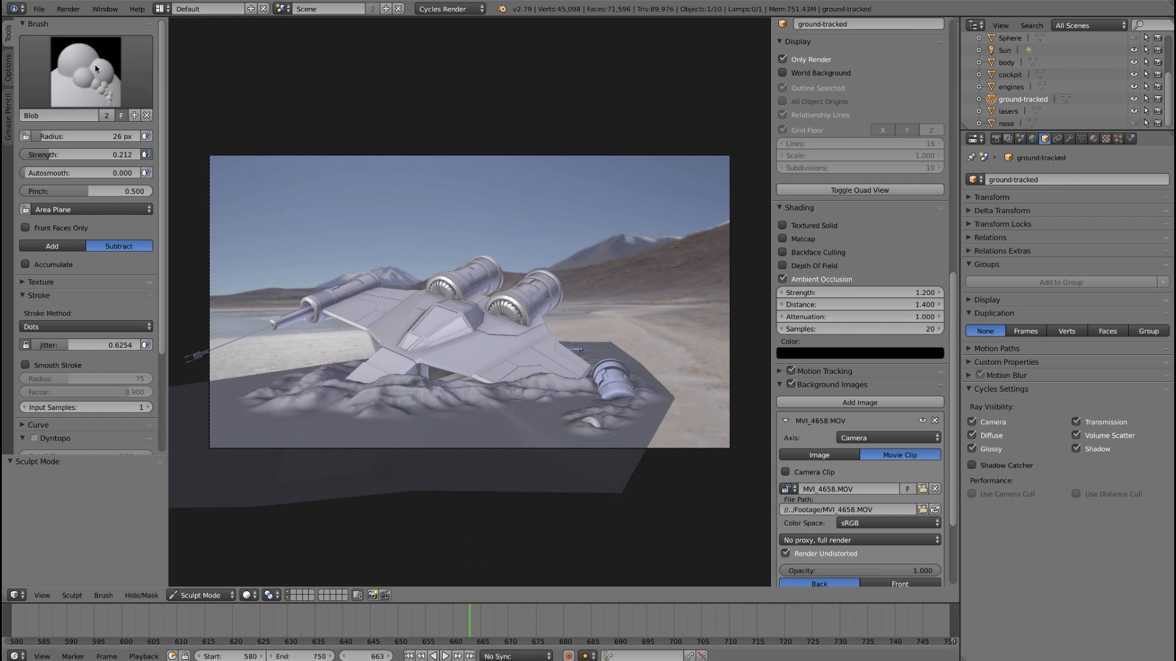
pyautogui.press('g')
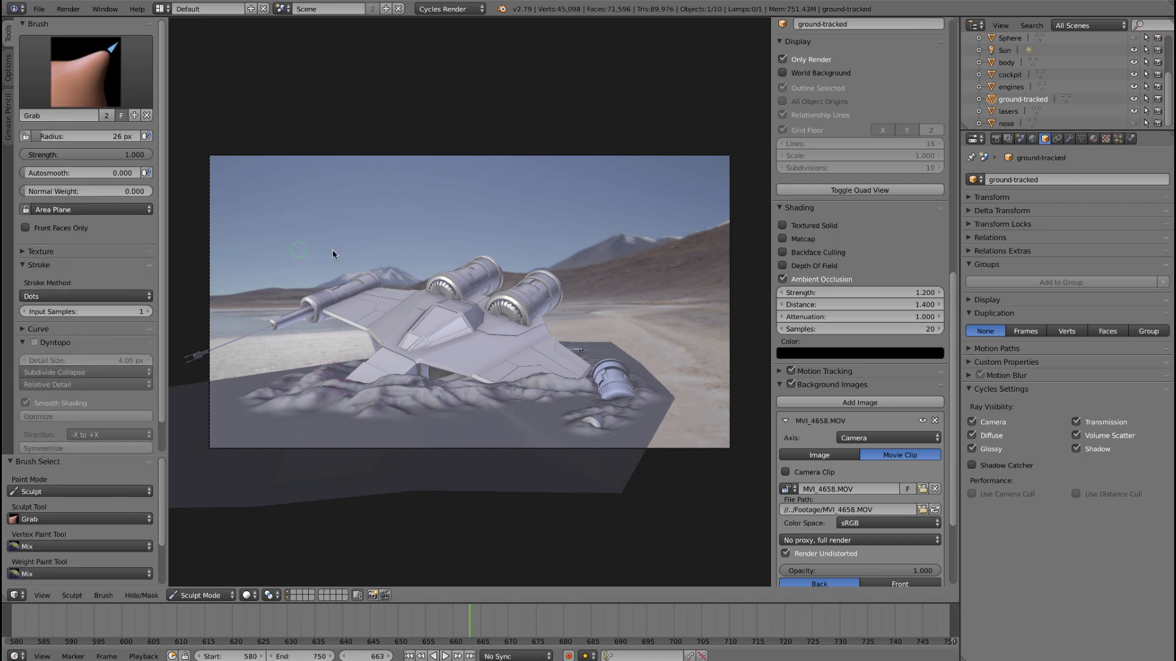
pyautogui.click(147, 101)
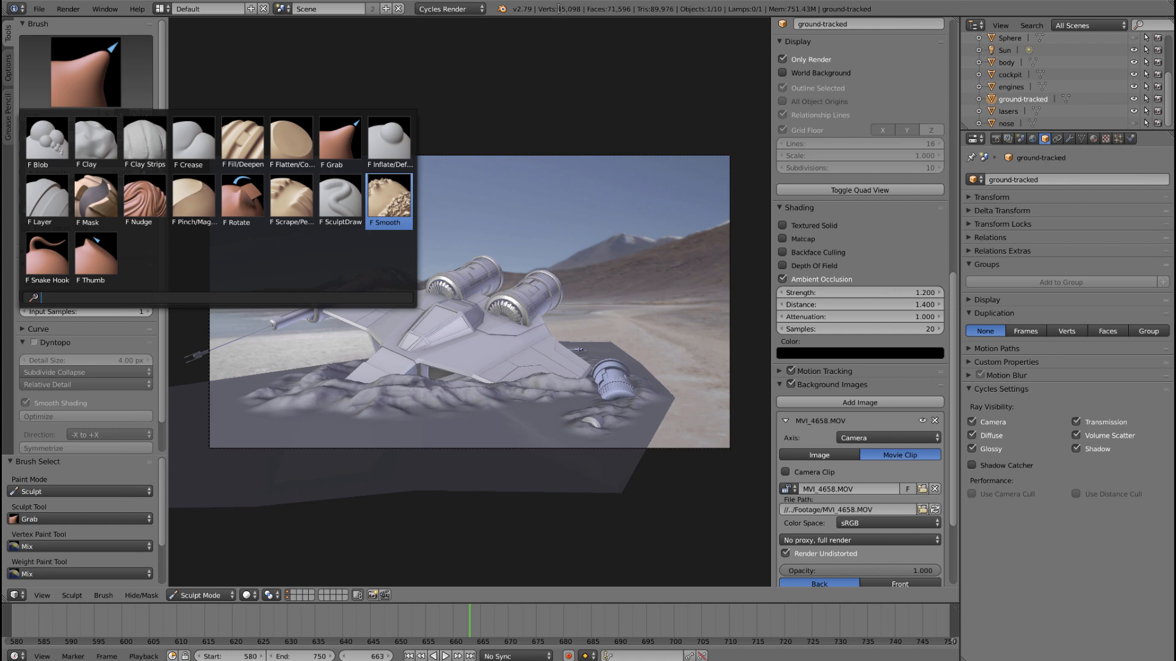
pyautogui.press('Escape')
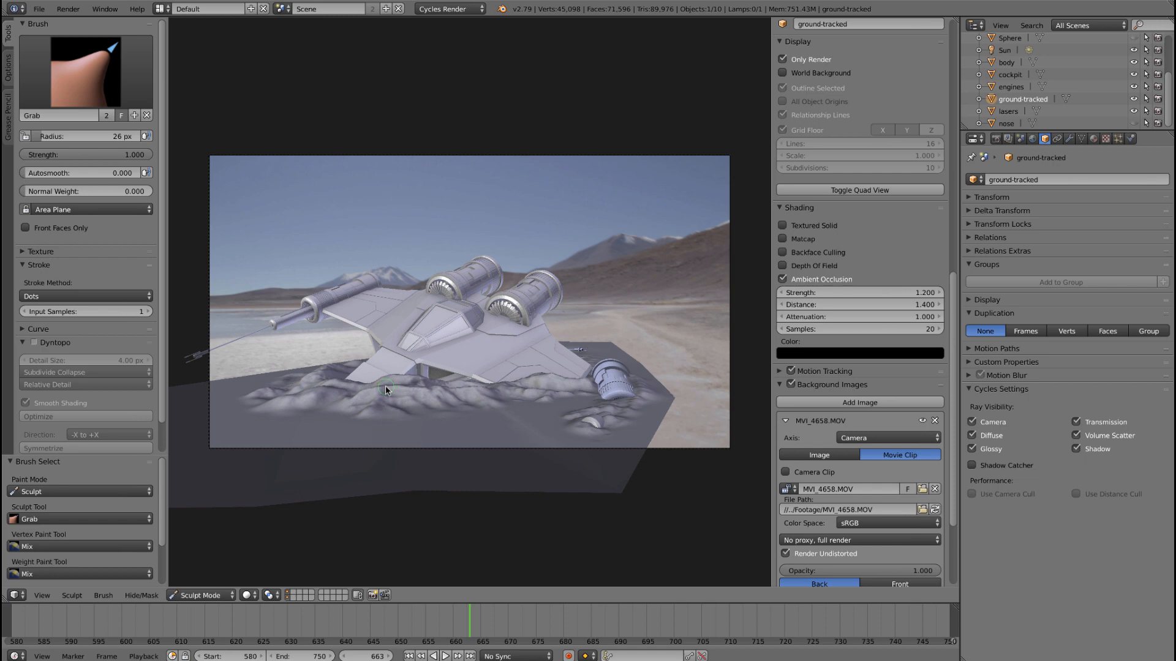
pyautogui.press('f')
pyautogui.click(413, 391)
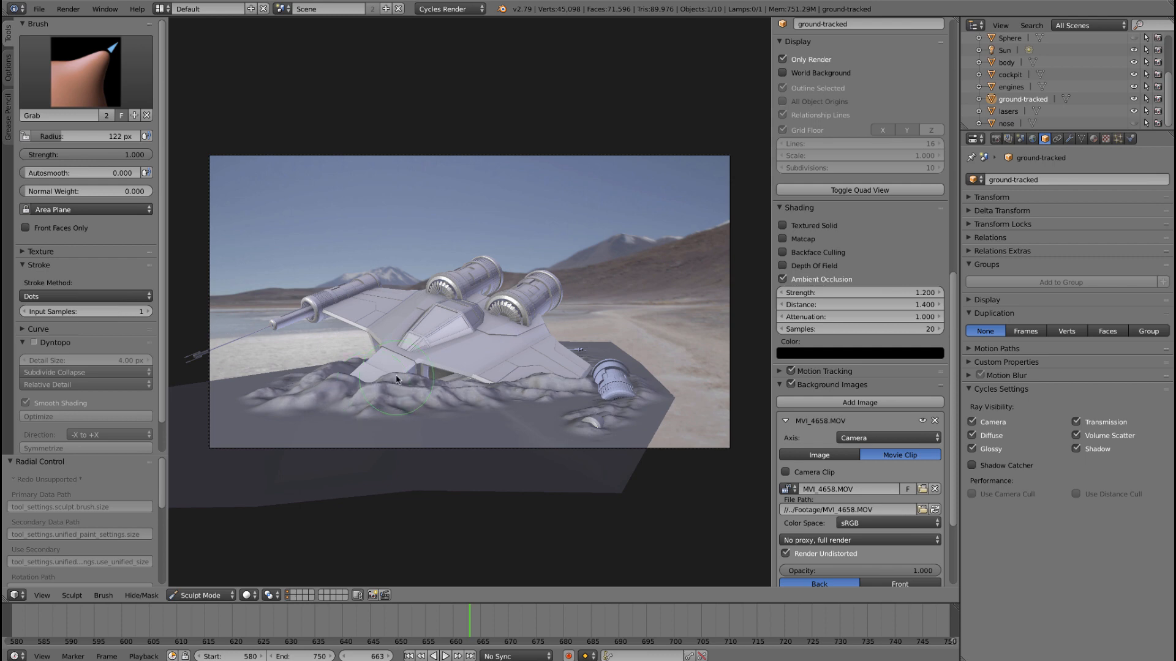
pyautogui.moveTo(395, 376); pyautogui.dragTo(329, 370)
pyautogui.moveTo(442, 381); pyautogui.dragTo(445, 388)
# - Sculpt the dirt beneath the wing beside the ship's nose with the SculptDraw brush, and switch the brush to Add
pyautogui.click(109, 54)
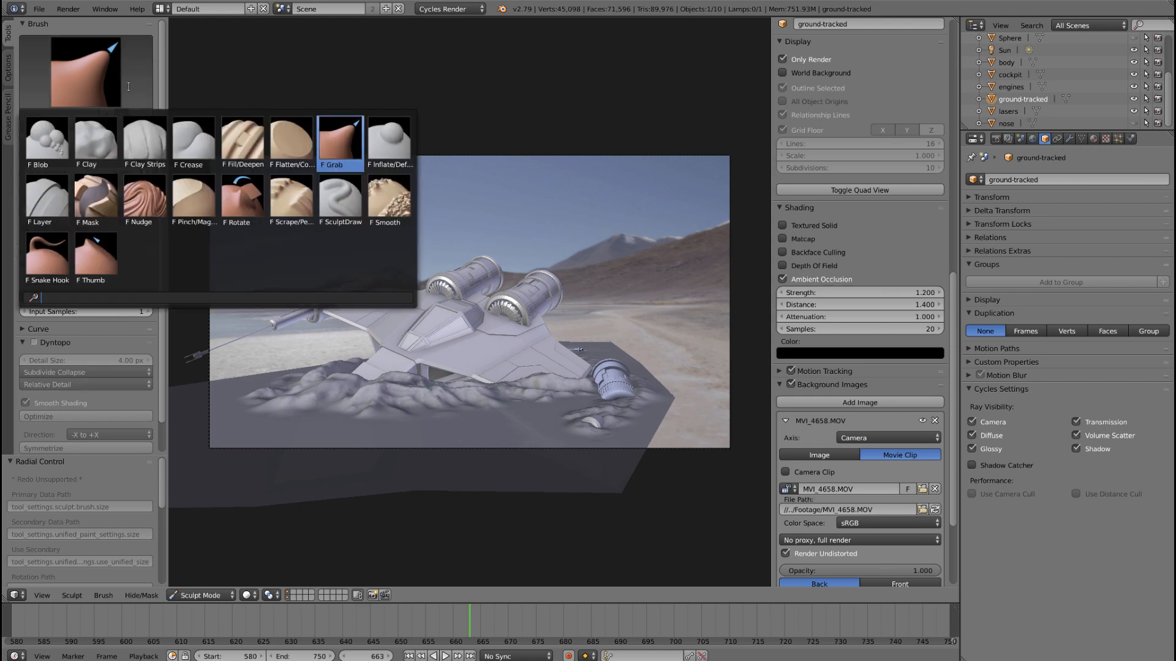
pyautogui.click(353, 215)
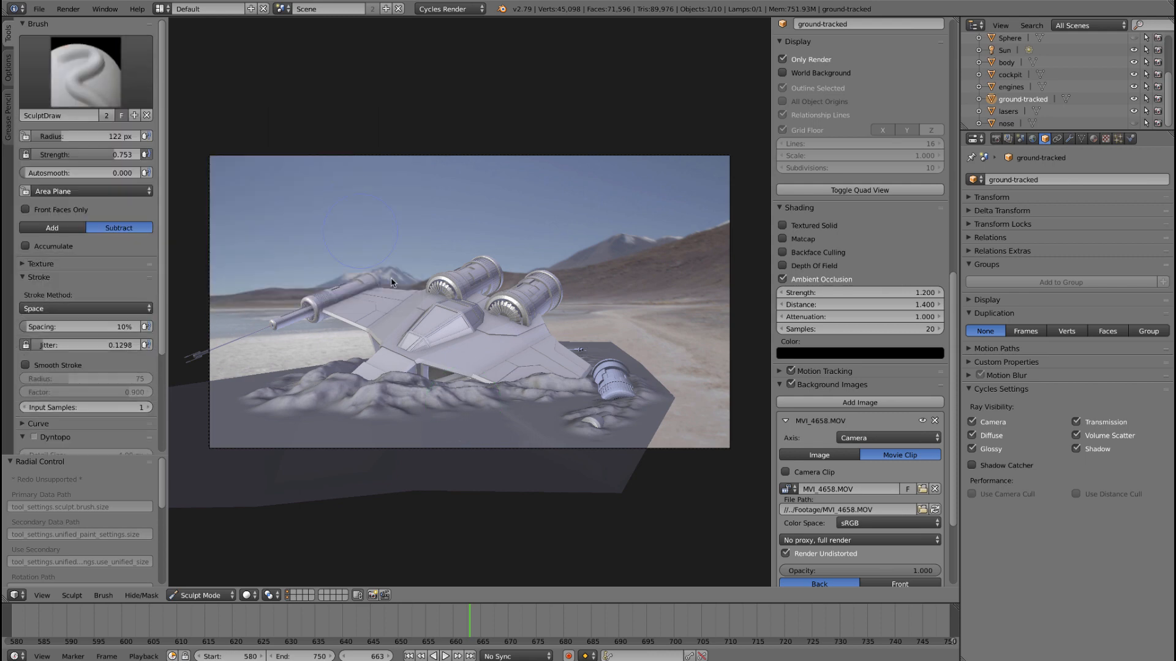
pyautogui.moveTo(484, 395)
pyautogui.mouseDown(button='middle')
pyautogui.moveTo(451, 452)
pyautogui.moveTo(416, 476)
pyautogui.mouseUp(button='middle')
pyautogui.scroll(2, 457, 394)
pyautogui.scroll(2, 452, 452)
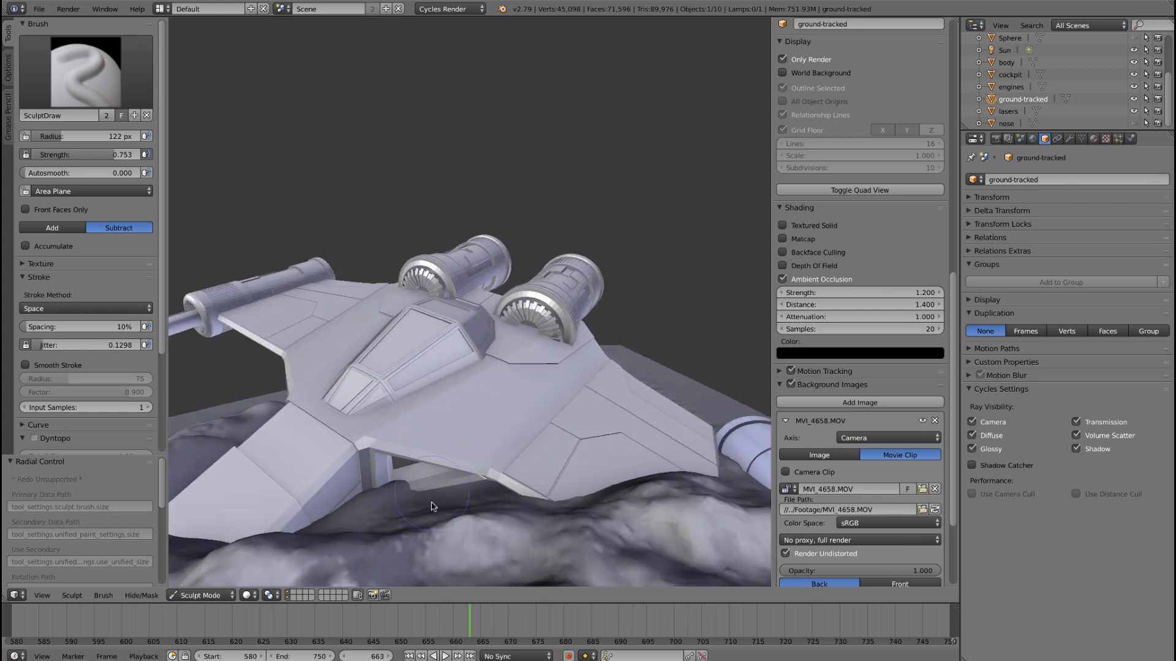
pyautogui.moveTo(439, 496)
pyautogui.mouseDown()
pyautogui.moveTo(451, 498)
pyautogui.moveTo(404, 483)
pyautogui.moveTo(472, 490)
pyautogui.moveTo(406, 476)
pyautogui.mouseUp()
pyautogui.click(65, 231)
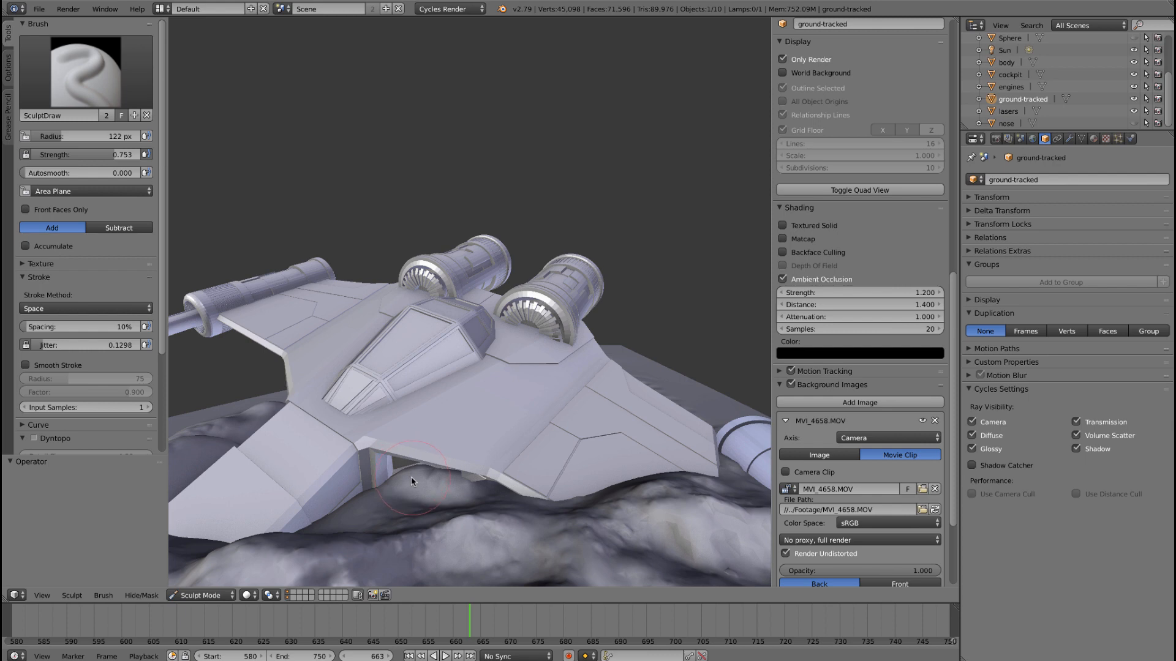
# - Choose the Clay brush and set it to the Dots stroke method, a jitter of 0.8732 and a 54 px radius
pyautogui.click(54, 48)
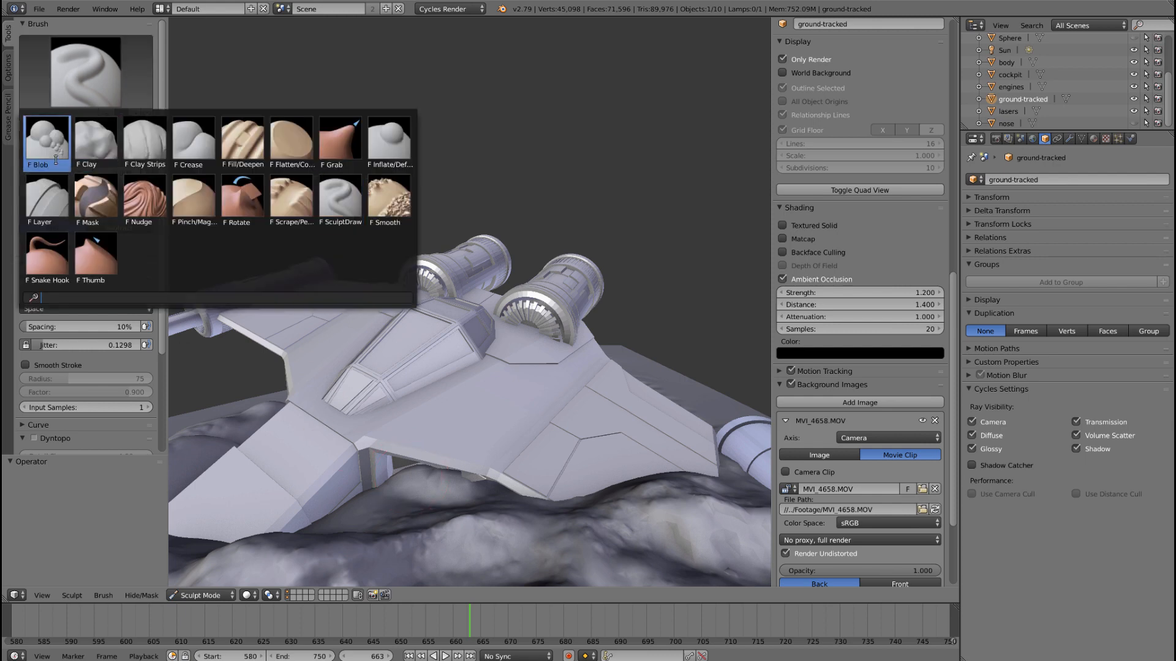
pyautogui.click(44, 142)
pyautogui.click(68, 104)
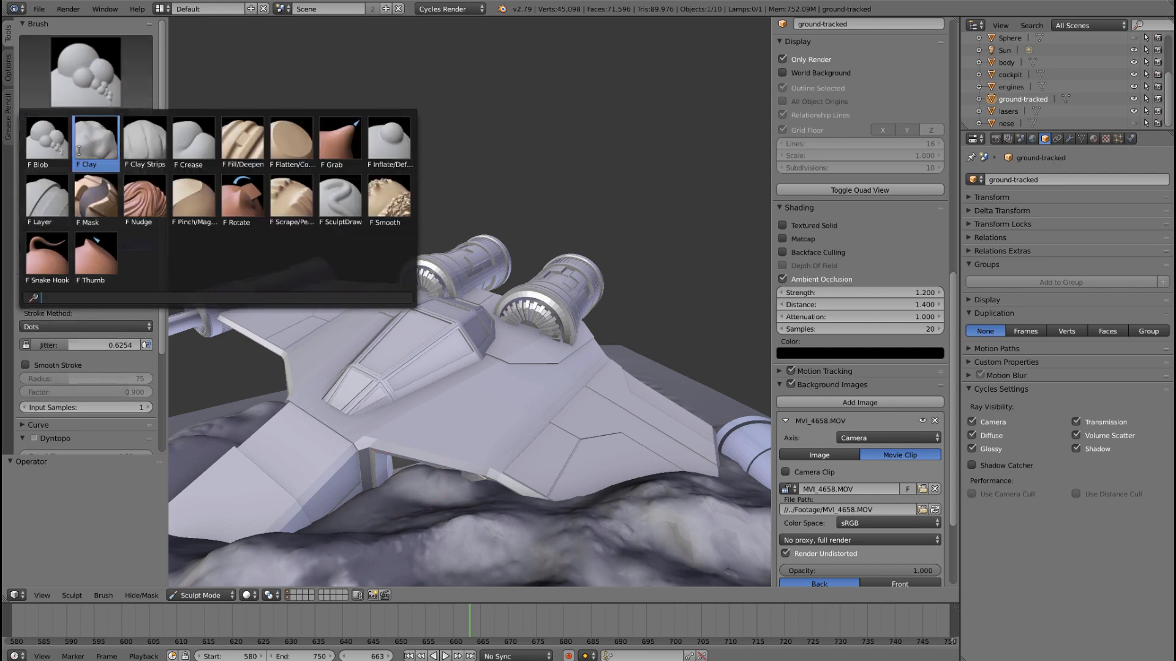
pyautogui.click(142, 144)
pyautogui.click(60, 354)
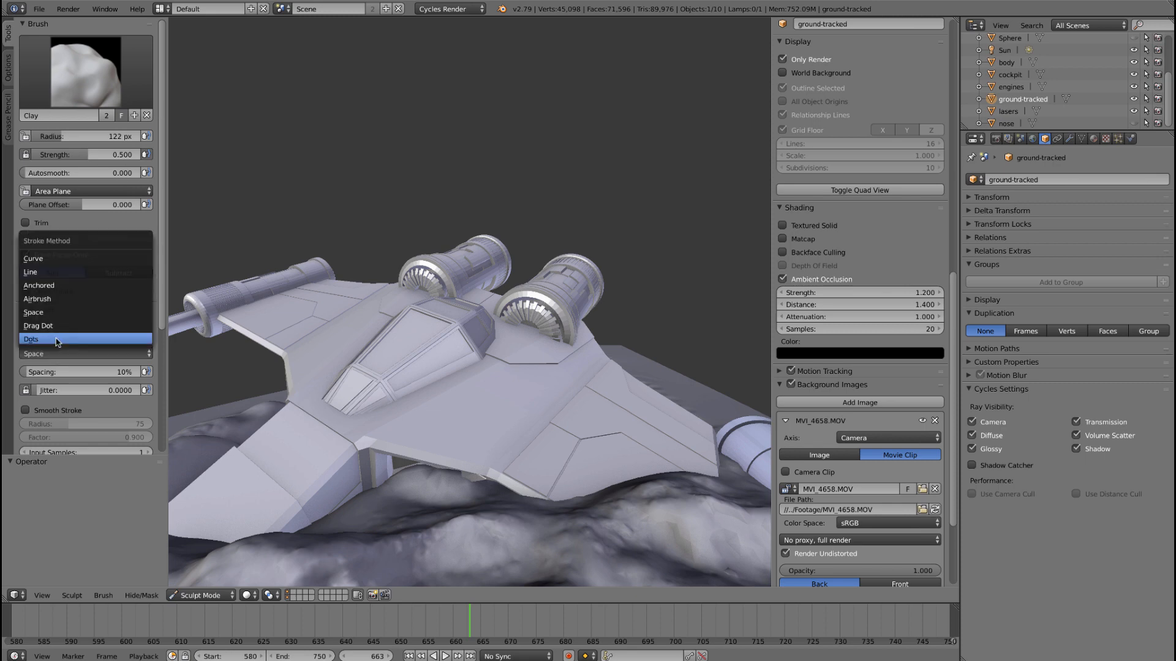
pyautogui.click(56, 340)
pyautogui.moveTo(73, 372); pyautogui.dragTo(84, 375)
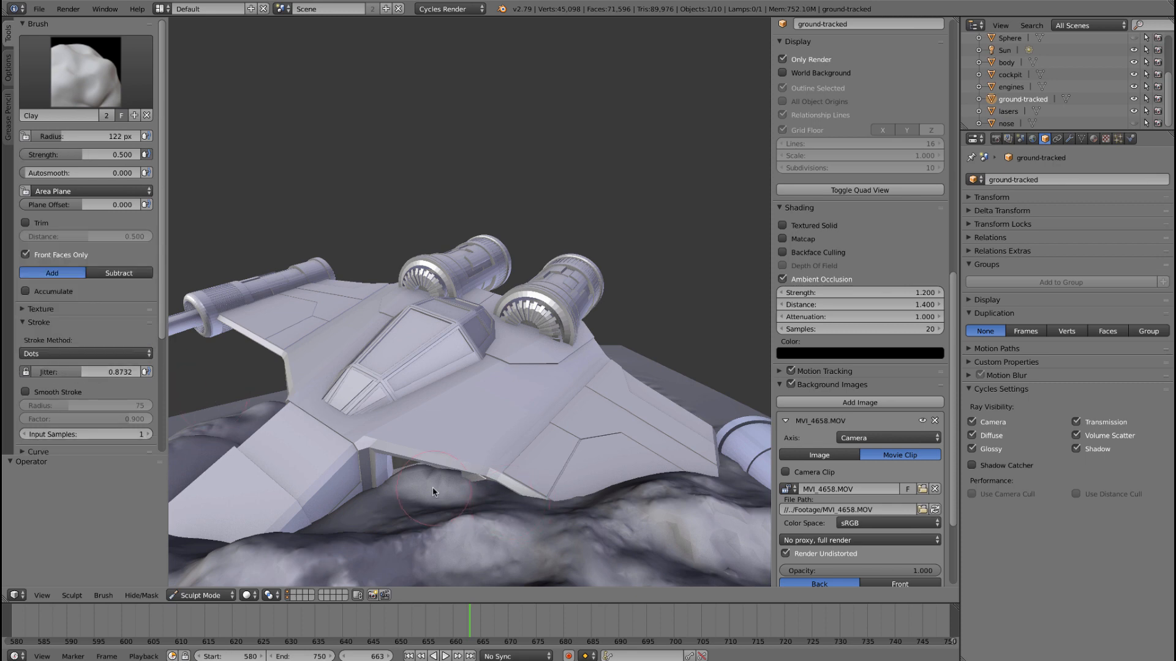
pyautogui.press('f')
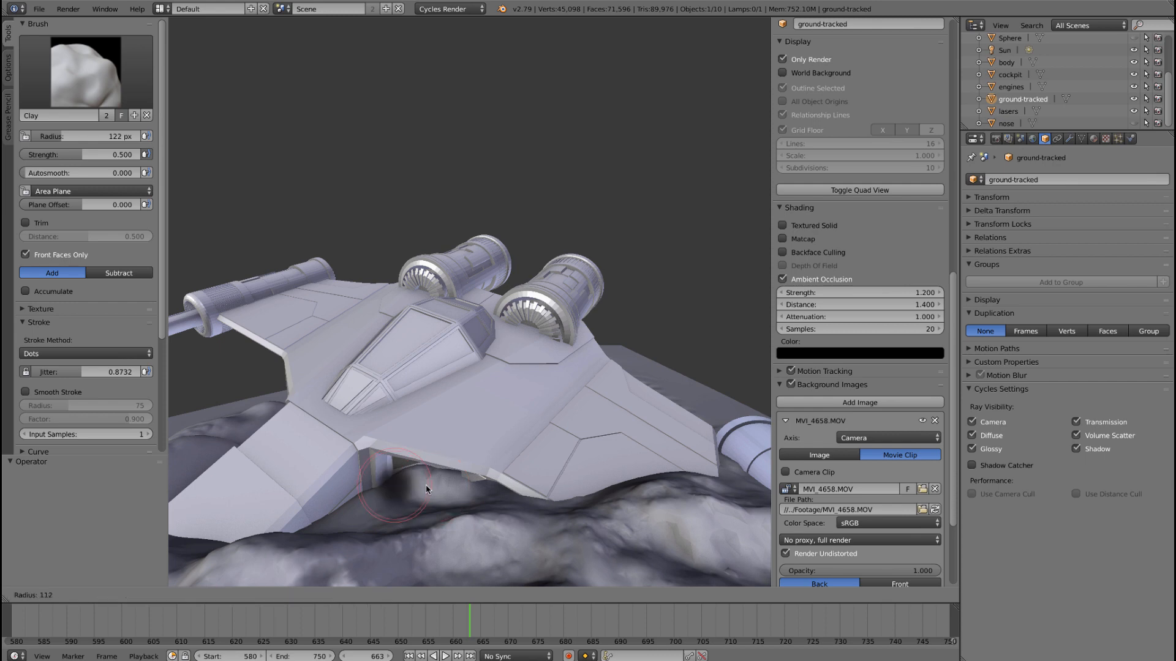
pyautogui.click(410, 484)
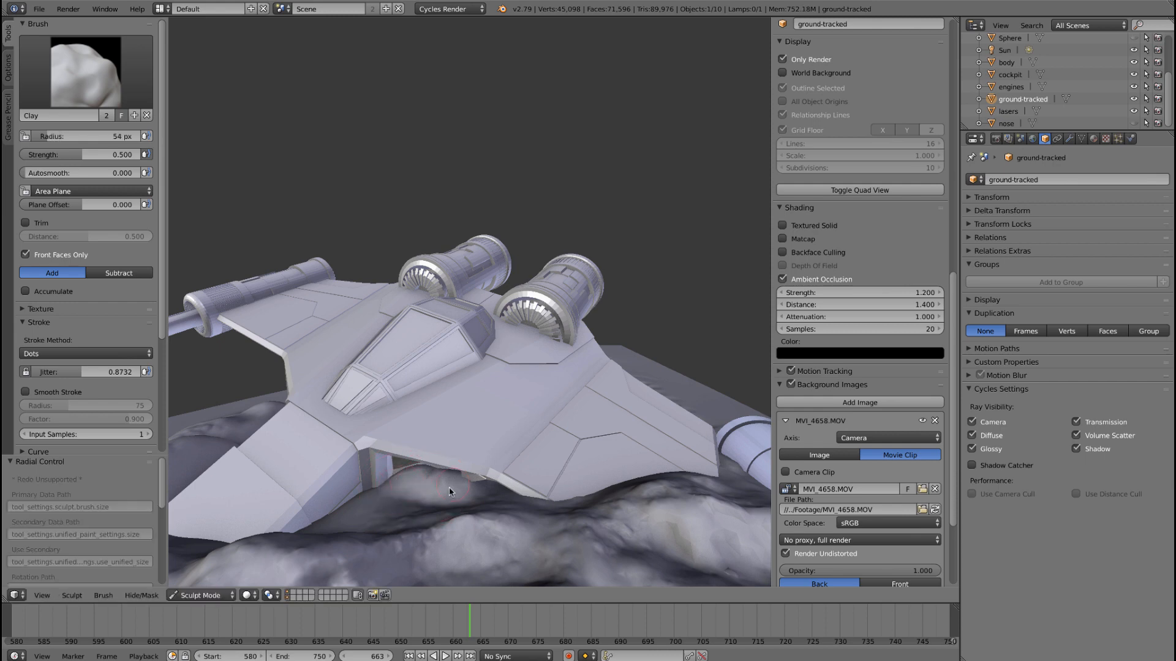
# - Enable Dyntopo with smooth shading and build up clay on the mound in the gap between the nose and wing
pyautogui.scroll(2, 435, 505)
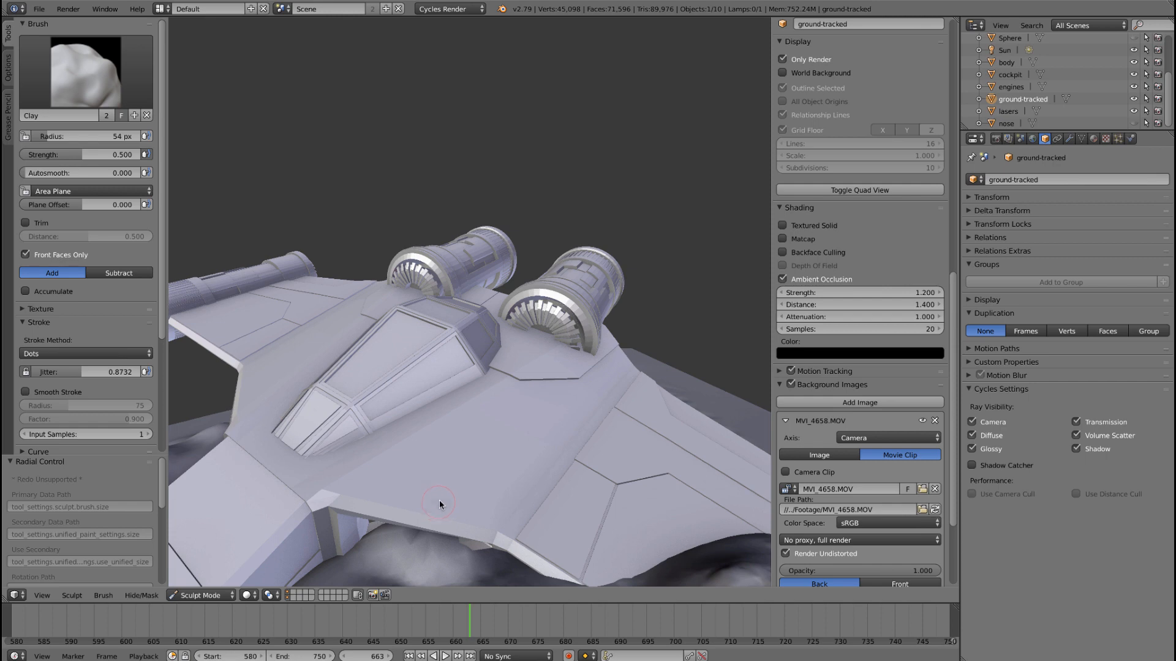
pyautogui.moveTo(439, 500); pyautogui.dragTo(476, 400, button='middle')
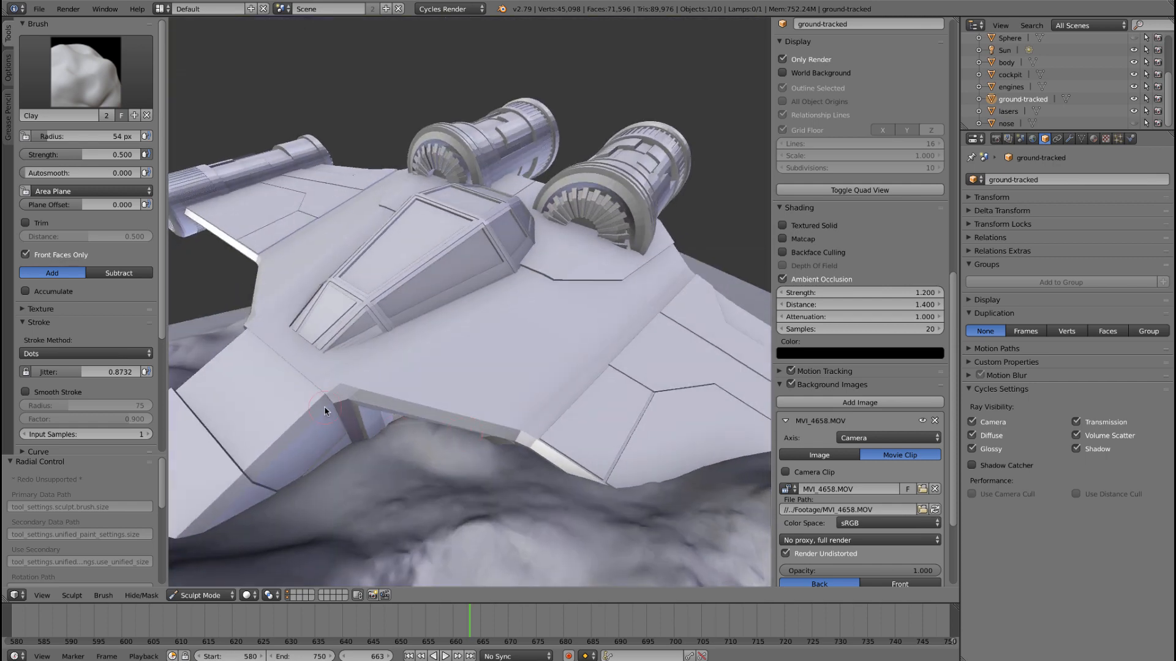
pyautogui.scroll(-1, 90, 361)
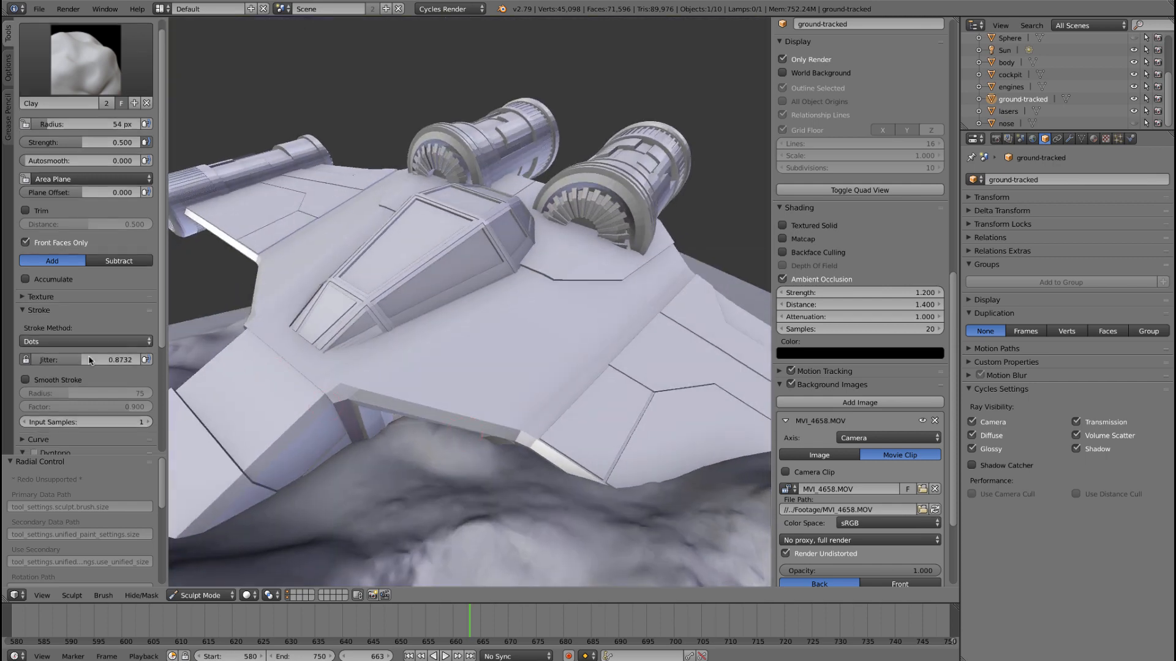
pyautogui.scroll(-5, 90, 362)
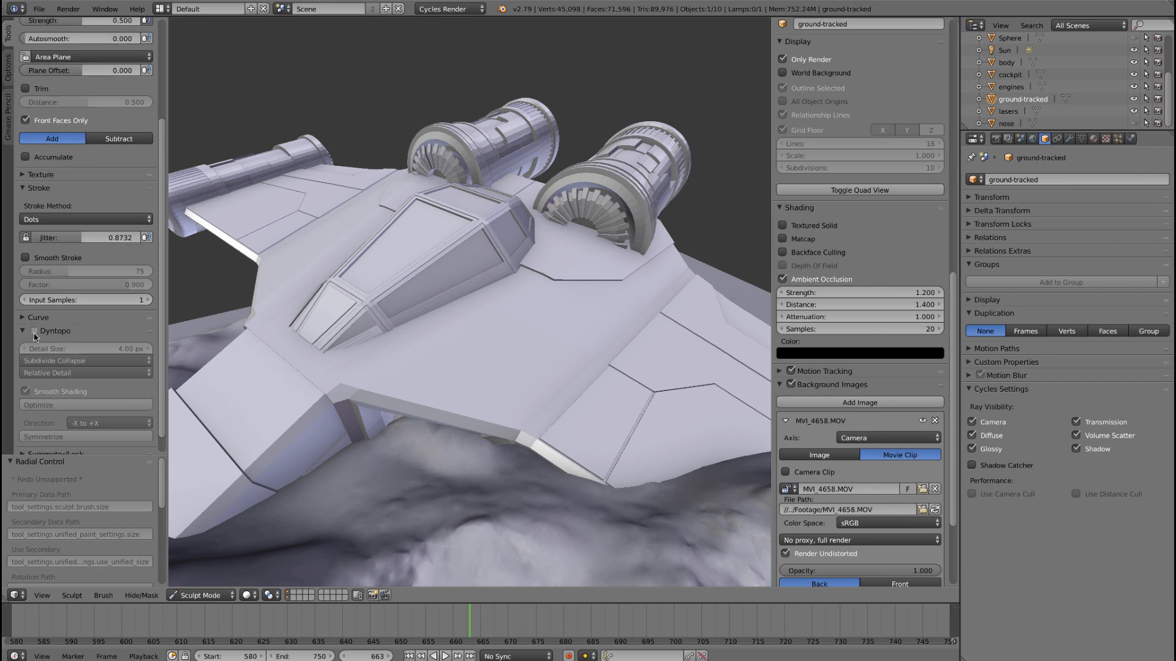
pyautogui.click(34, 331)
pyautogui.click(29, 335)
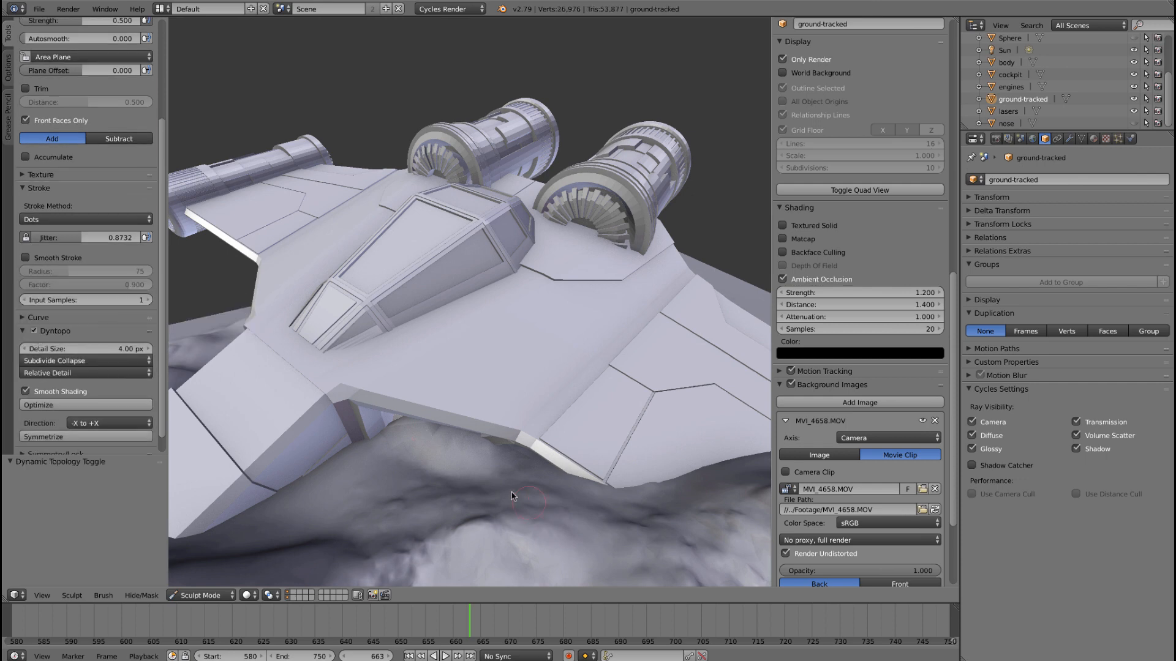
pyautogui.moveTo(469, 456)
pyautogui.mouseDown()
pyautogui.moveTo(395, 461)
pyautogui.moveTo(471, 460)
pyautogui.moveTo(448, 476)
pyautogui.moveTo(464, 469)
pyautogui.mouseUp()
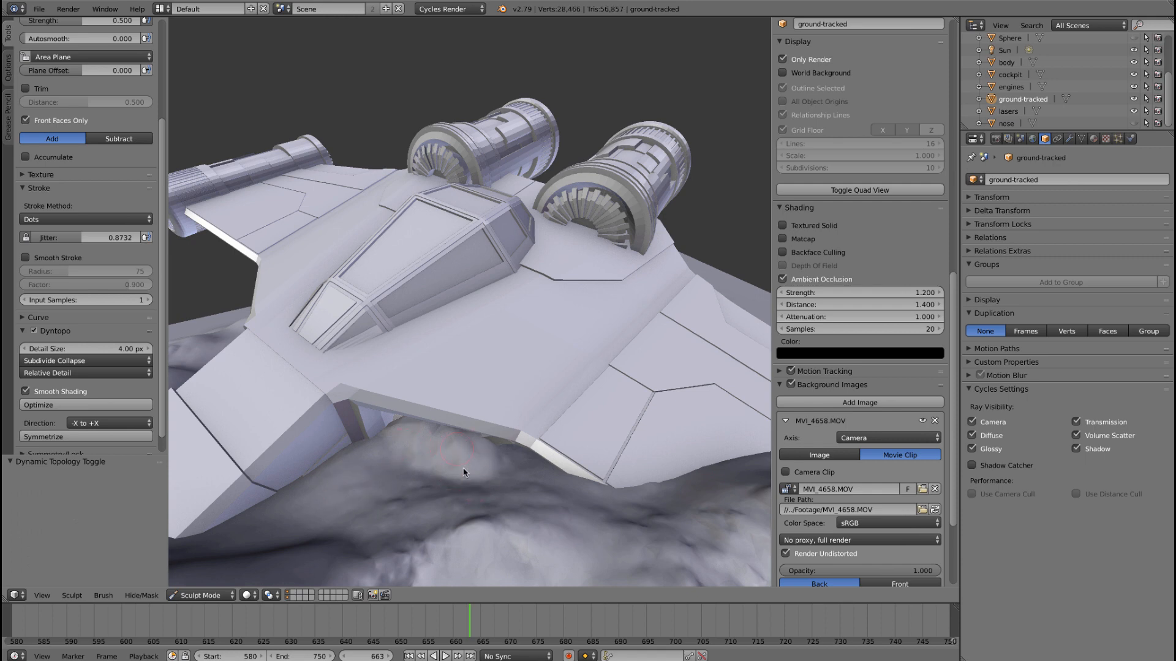
pyautogui.moveTo(464, 469); pyautogui.dragTo(470, 407, button='middle')
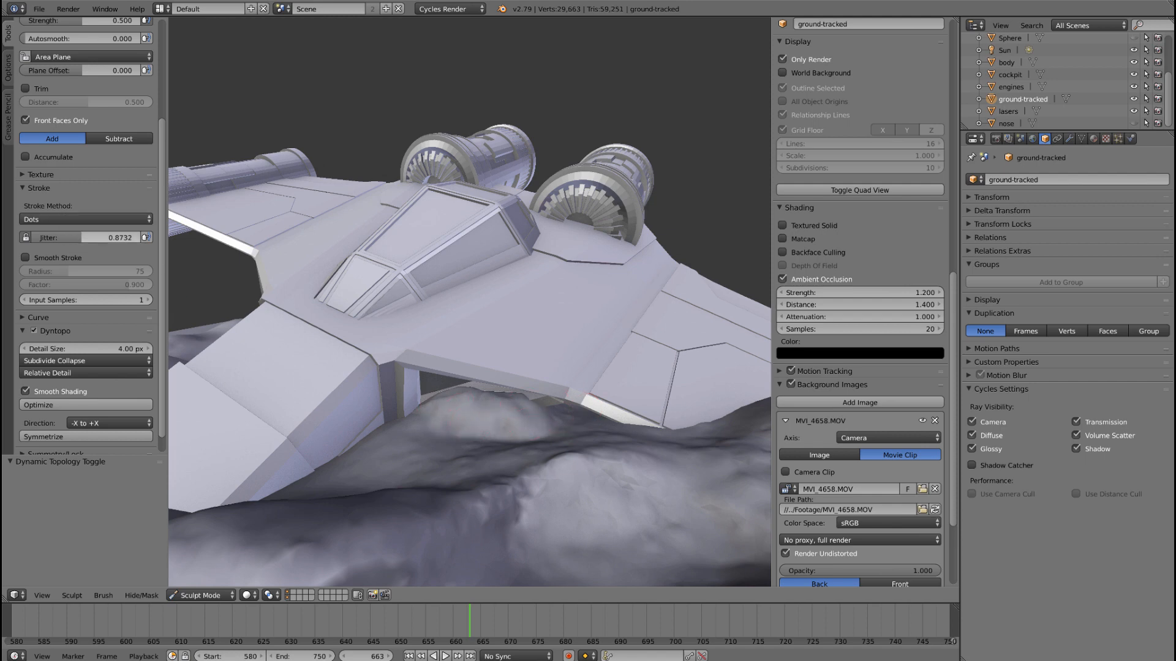
# - Set the Clay brush jitter to 2.0000 and scatter more clay over the mound beside the nose
pyautogui.moveTo(67, 239); pyautogui.dragTo(144, 240)
pyautogui.moveTo(494, 426); pyautogui.dragTo(469, 447)
pyautogui.moveTo(468, 436); pyautogui.dragTo(467, 446, button='middle')
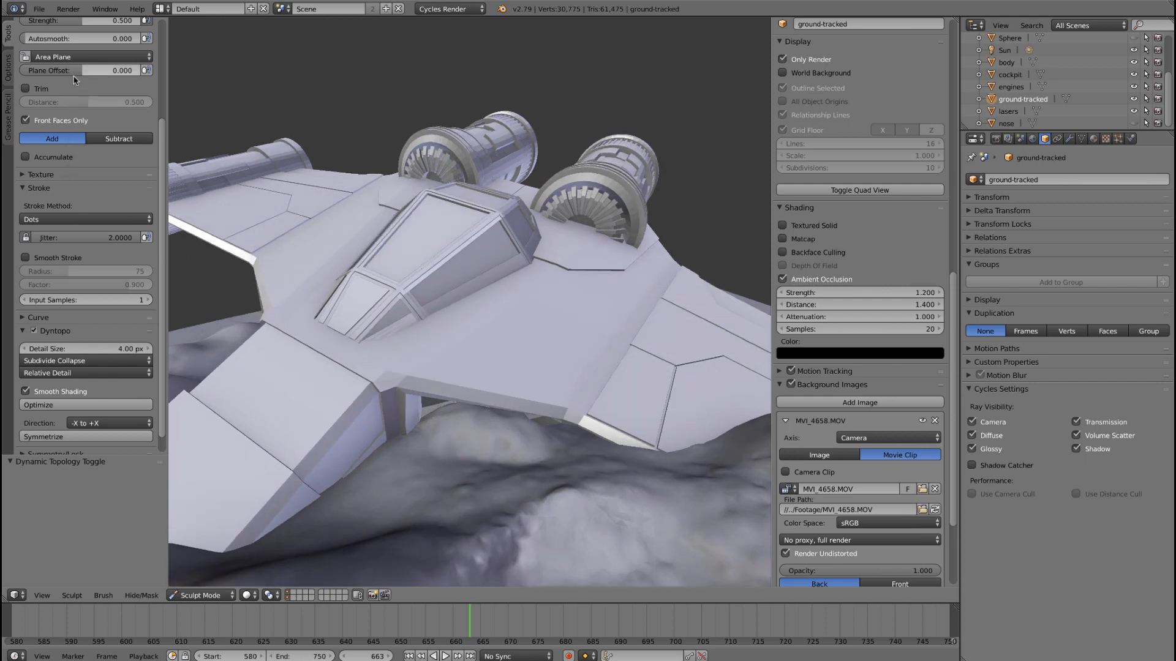
# - Set the Clay brush jitter to 0.9617 and strength to 0.574, and add clay to the mound under the wing
pyautogui.moveTo(141, 238); pyautogui.dragTo(86, 238)
pyautogui.scroll(2, 144, 202)
pyautogui.scroll(2, 145, 210)
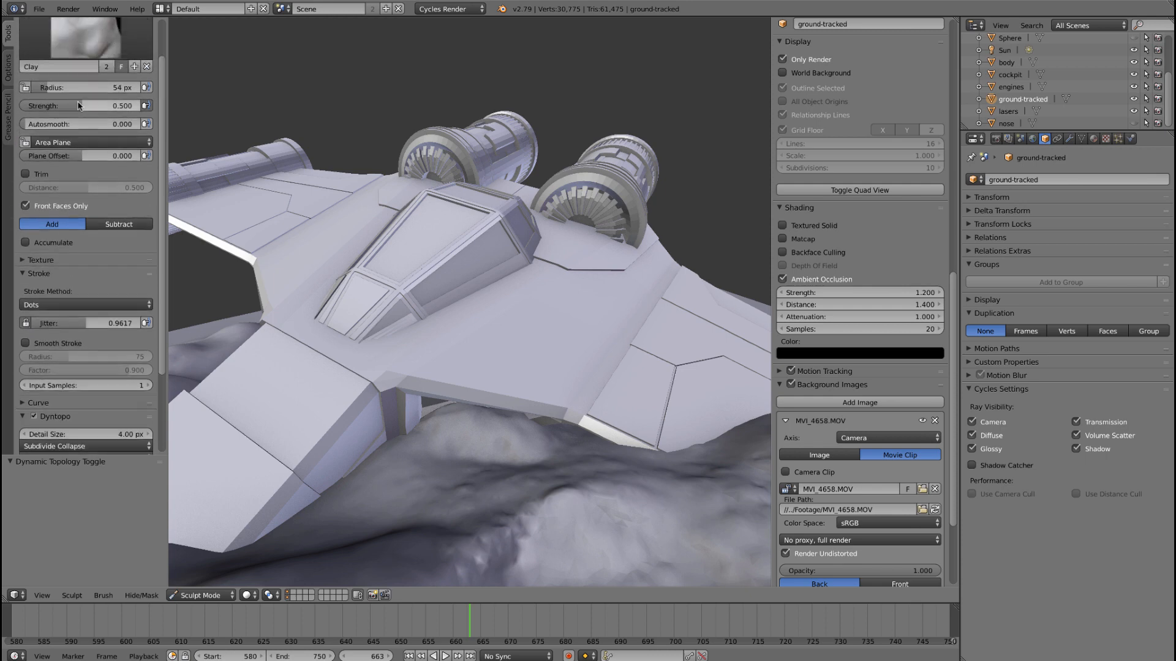
pyautogui.moveTo(101, 108); pyautogui.dragTo(103, 106)
pyautogui.moveTo(496, 448)
pyautogui.mouseDown()
pyautogui.moveTo(498, 420)
pyautogui.moveTo(472, 441)
pyautogui.moveTo(468, 421)
pyautogui.moveTo(487, 426)
pyautogui.mouseUp()
# - Switch the Clay brush to Subtract and carve into the mound and the dirt in front of it beside the nose
pyautogui.click(122, 226)
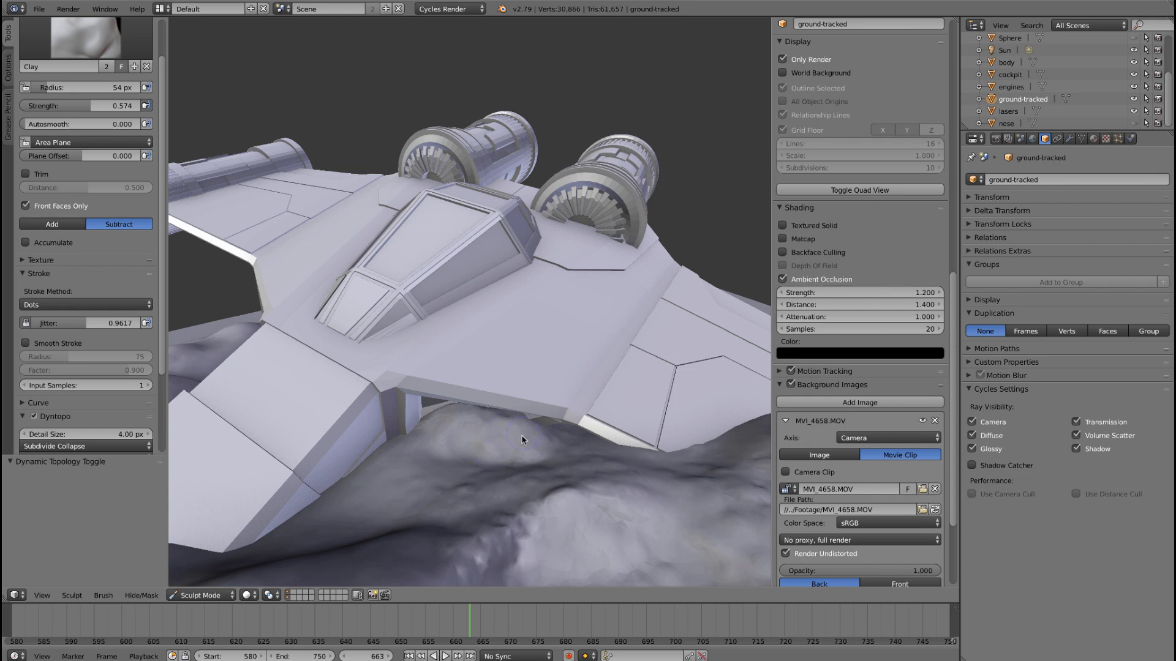
pyautogui.moveTo(522, 440); pyautogui.dragTo(479, 436)
pyautogui.moveTo(398, 470)
pyautogui.mouseDown()
pyautogui.moveTo(480, 477)
pyautogui.moveTo(470, 495)
pyautogui.mouseUp()
pyautogui.scroll(-3, 468, 491)
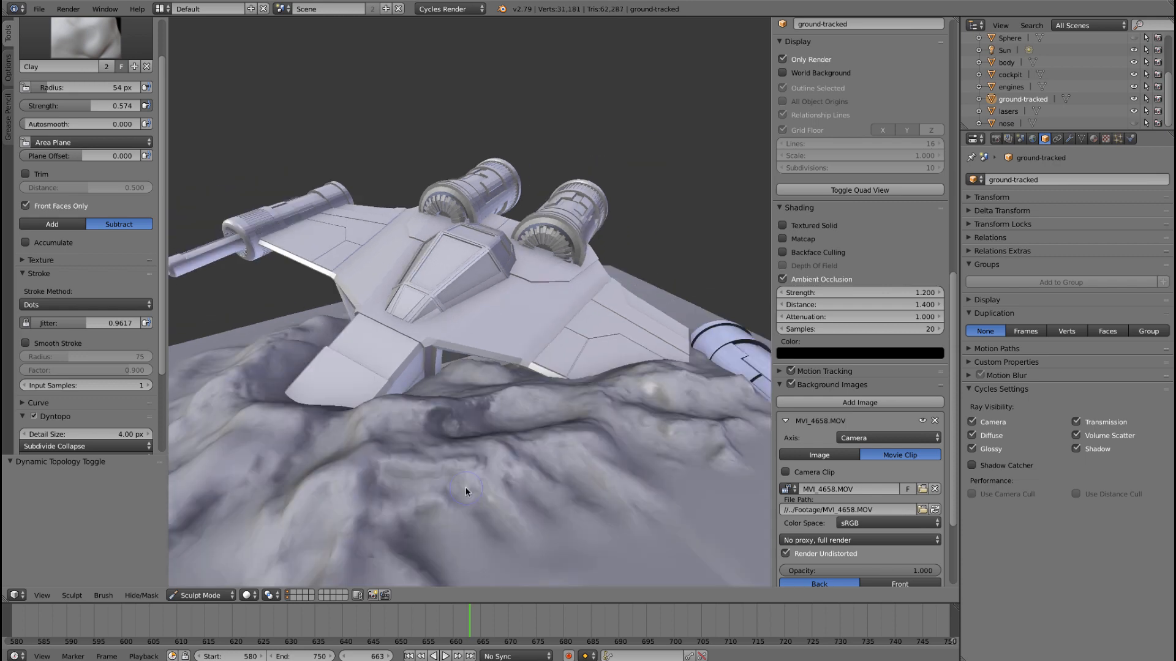
pyautogui.moveTo(467, 489)
pyautogui.mouseDown(button='middle')
pyautogui.moveTo(457, 476)
pyautogui.moveTo(457, 491)
pyautogui.mouseUp(button='middle')
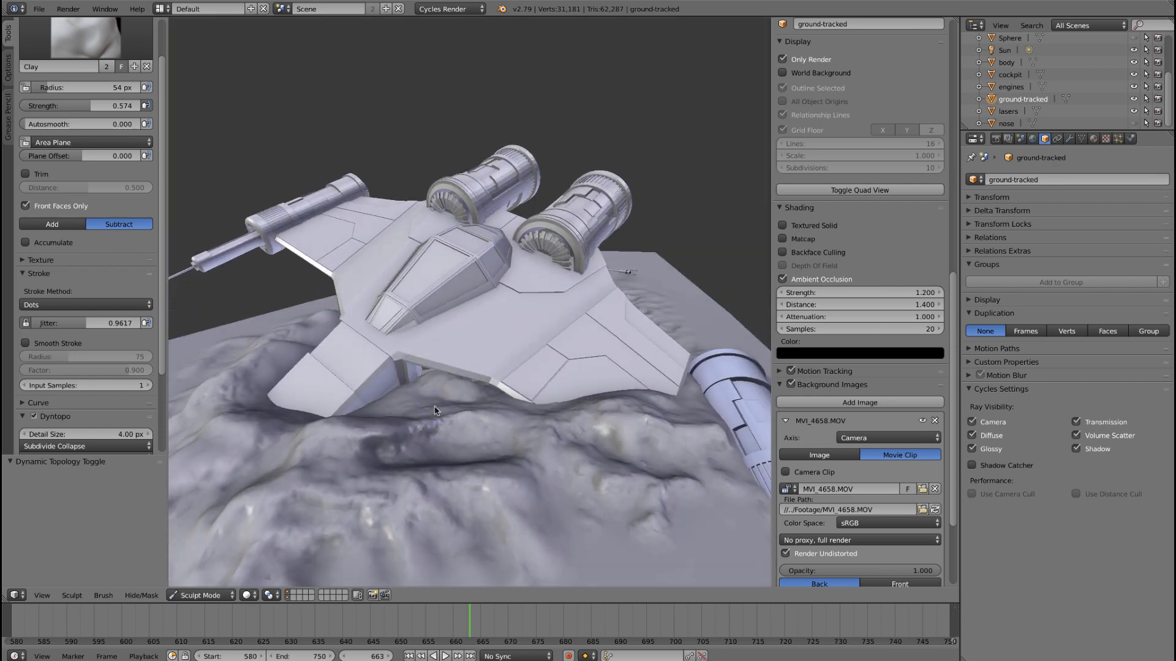
# - Switch the Clay brush back to Add and build up the dirt between the ship's nose and wing
pyautogui.click(53, 224)
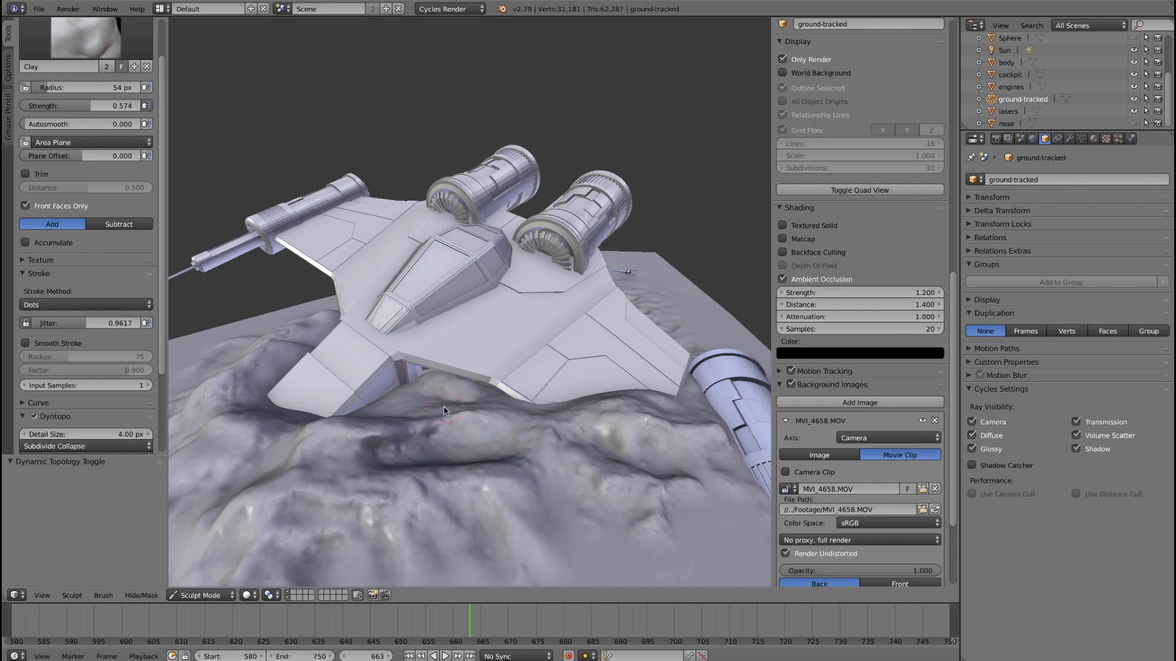
pyautogui.moveTo(444, 407)
pyautogui.mouseDown()
pyautogui.moveTo(467, 404)
pyautogui.moveTo(411, 405)
pyautogui.mouseUp()
pyautogui.moveTo(456, 411)
pyautogui.mouseDown(button='middle')
pyautogui.moveTo(463, 429)
pyautogui.moveTo(452, 442)
pyautogui.mouseUp(button='middle')
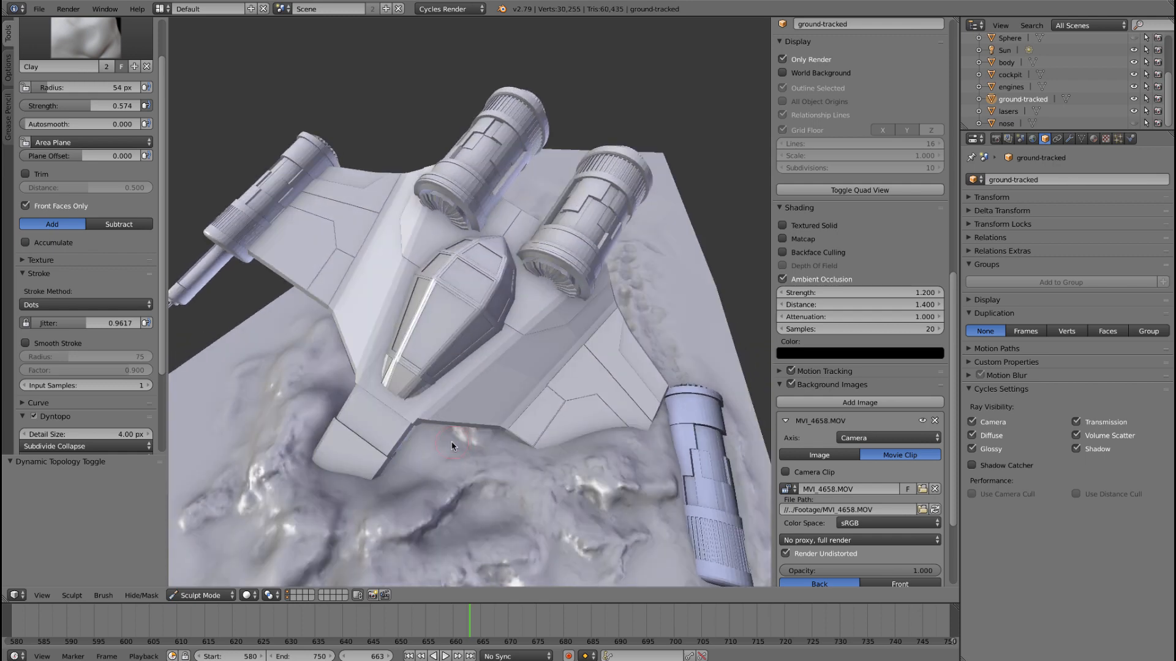
pyautogui.moveTo(420, 458); pyautogui.dragTo(454, 462)
pyautogui.moveTo(454, 462); pyautogui.dragTo(443, 452, button='middle')
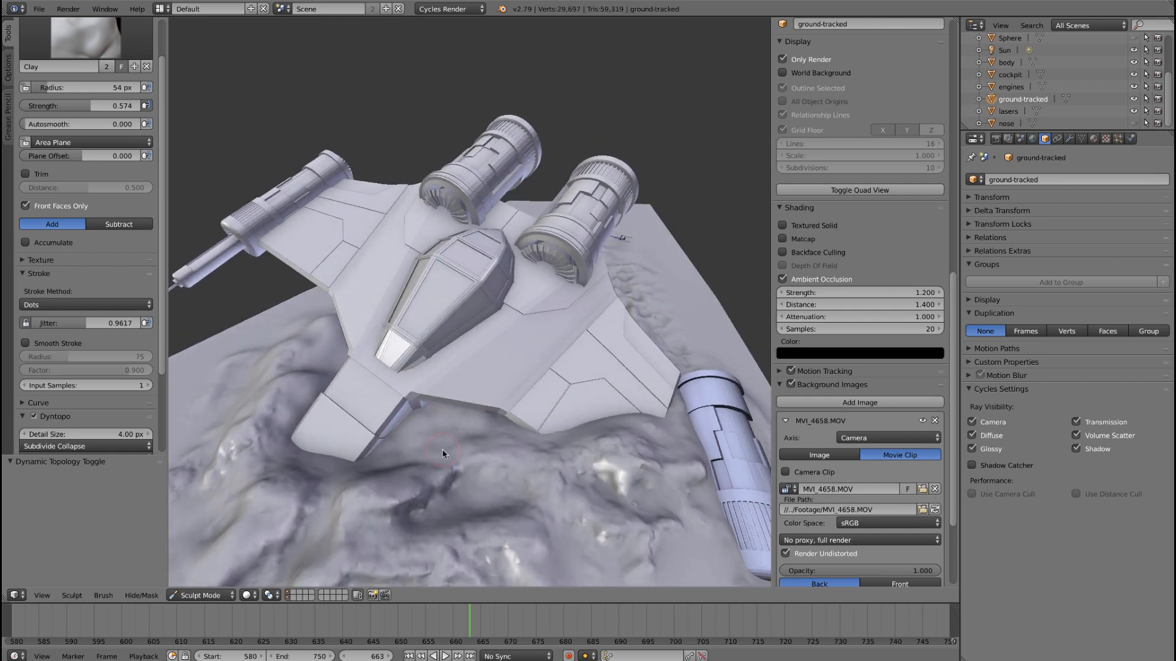
# - Sculpt finer clay detail up close on the dirt in front of the gap between the nose and wing
pyautogui.scroll(4, 444, 452)
pyautogui.moveTo(435, 519); pyautogui.dragTo(389, 493, button='middle')
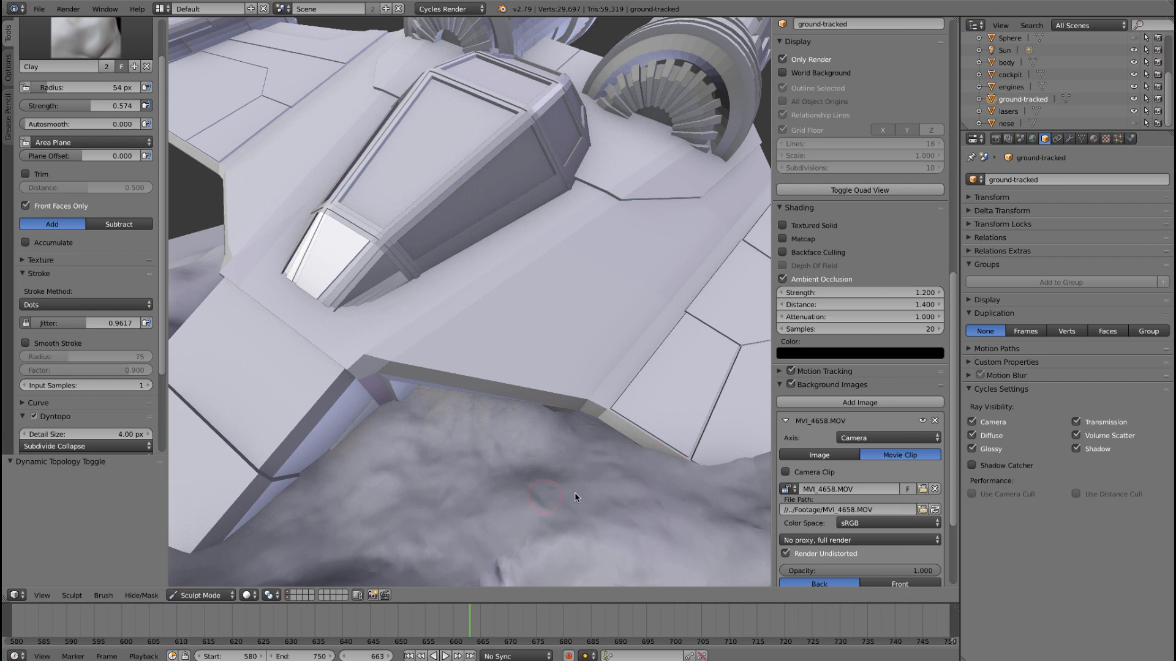
pyautogui.keyDown('shift'); pyautogui.moveTo(559, 483); pyautogui.dragTo(606, 411, button='middle'); pyautogui.keyUp('shift')
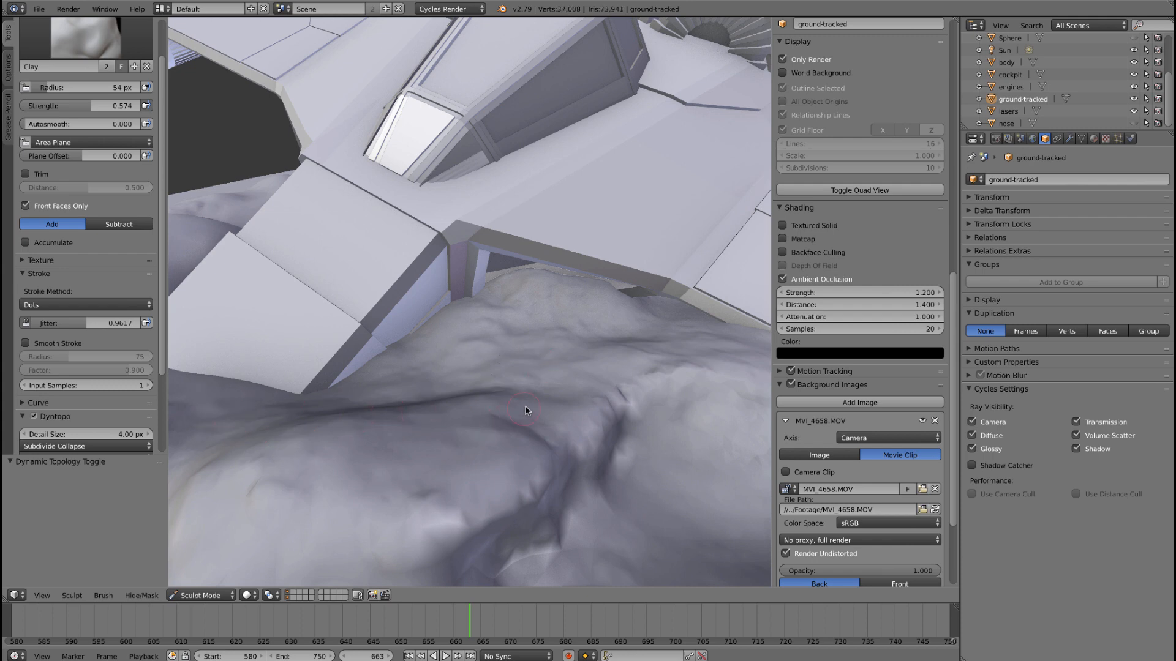
# - Return to the camera view and switch the ground mesh from Sculpt Mode to Object Mode
pyautogui.press('KP_0')
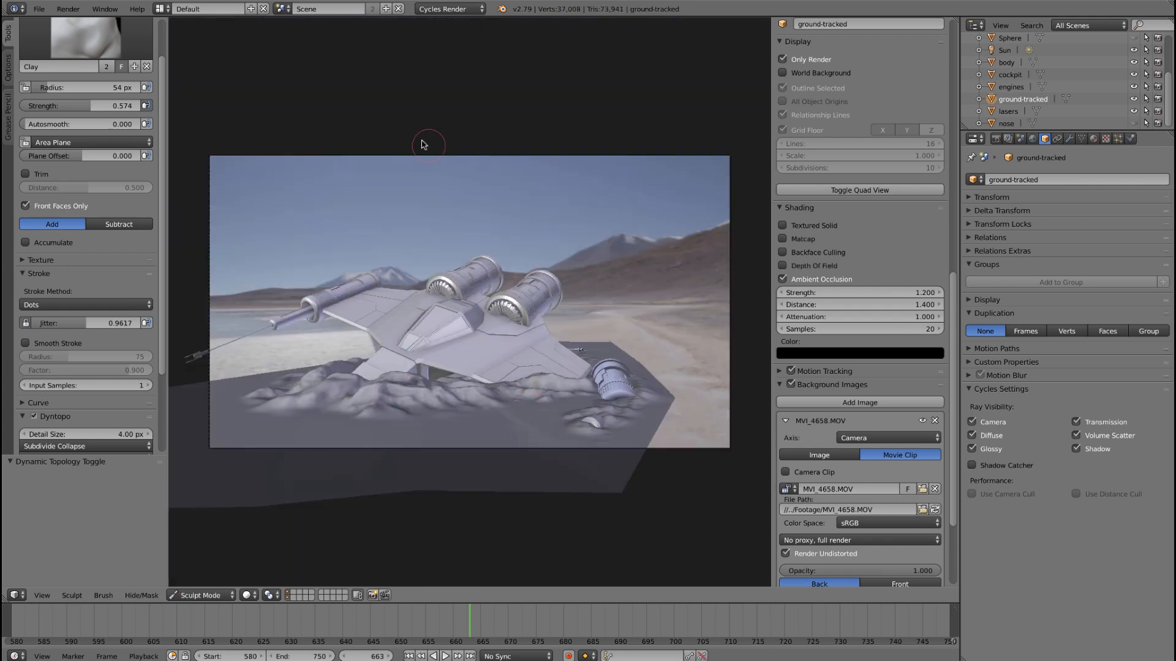
pyautogui.click(220, 596)
pyautogui.click(204, 582)
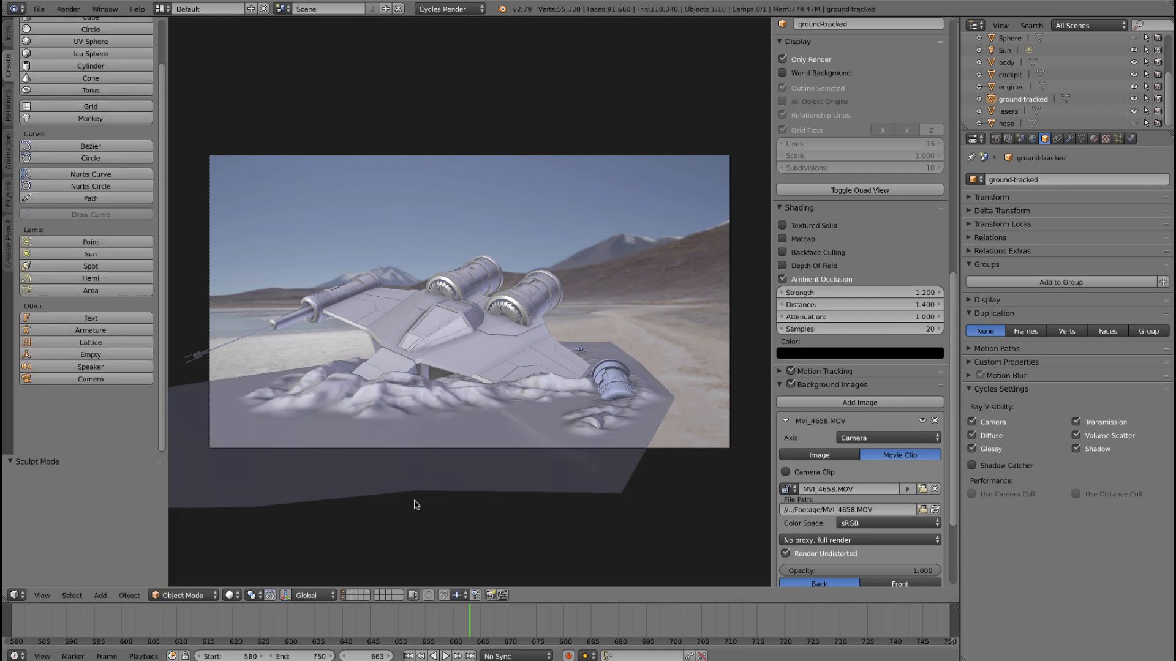